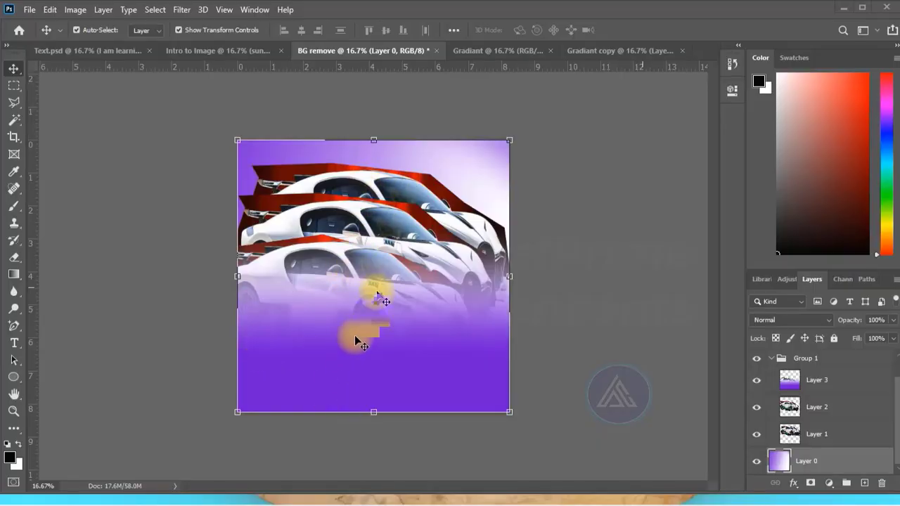
- Switch to the Gradiant document and zoom the orange tree image in and out with the Zoom tool
left_click(487, 51)
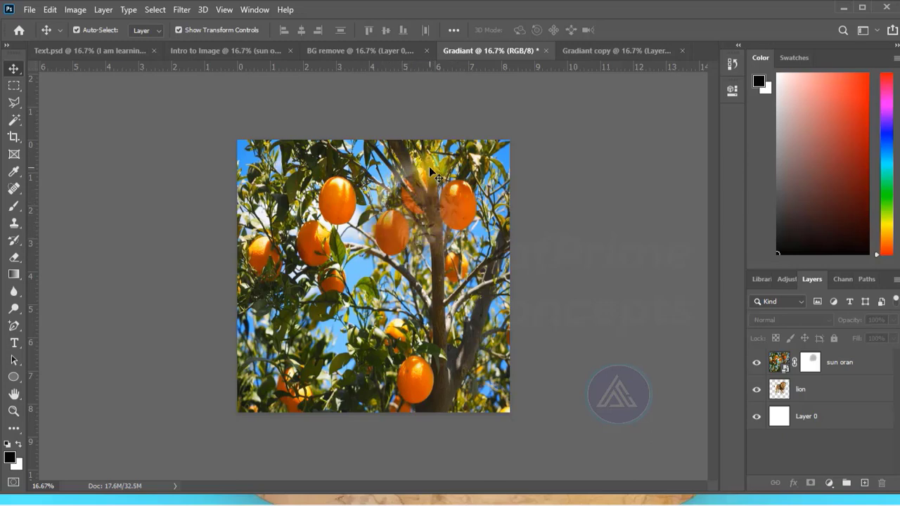
left_click(14, 410)
left_click(358, 223)
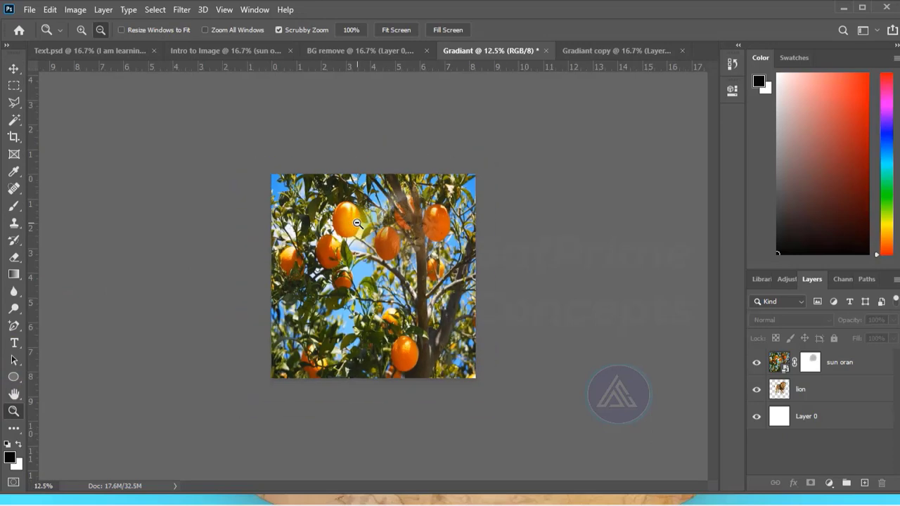
left_click(81, 29)
left_click(362, 232)
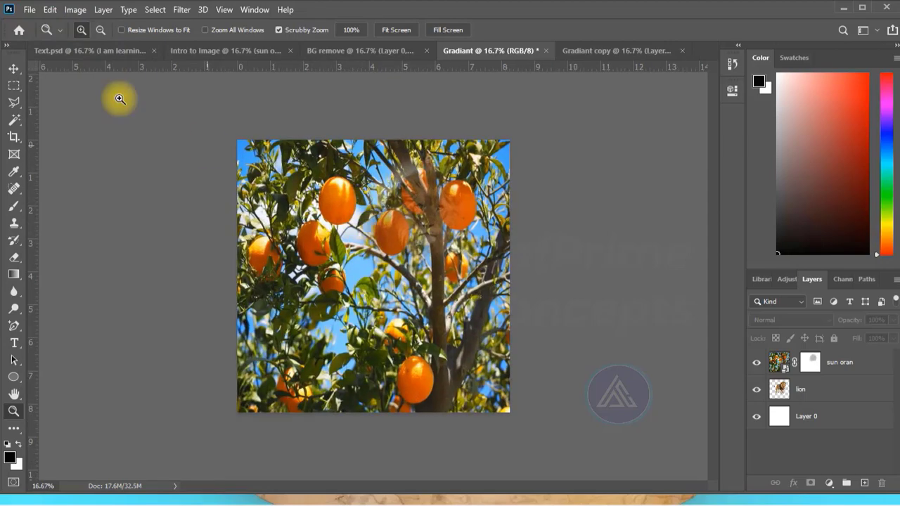
left_click(100, 30)
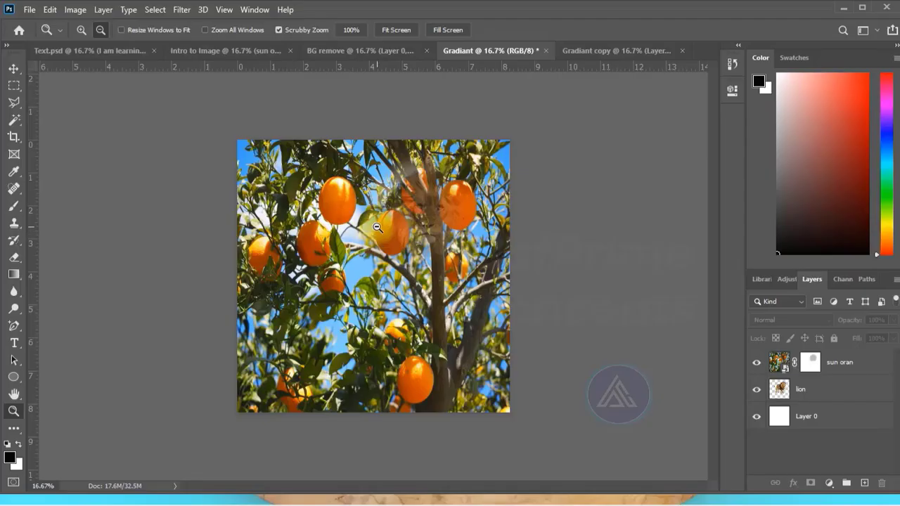
left_click_drag(378, 227, 517, 409)
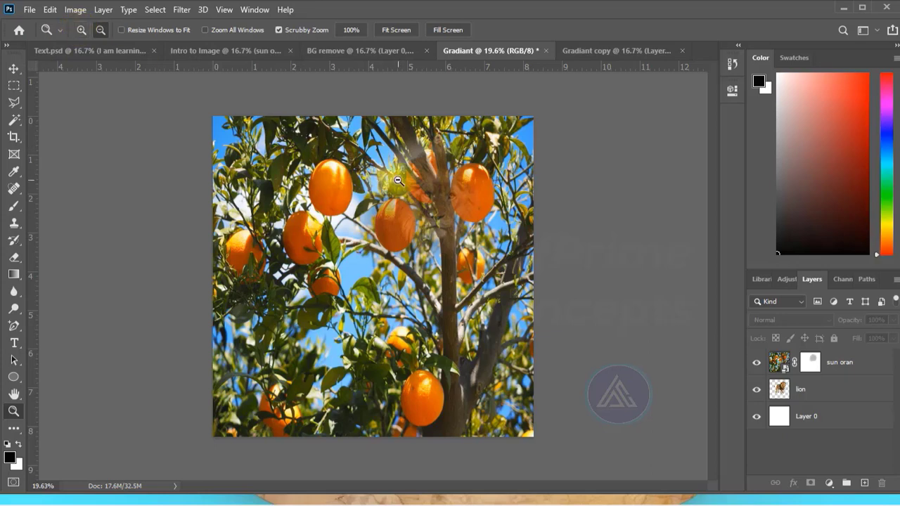
left_click(278, 191)
left_click(278, 191, "alt")
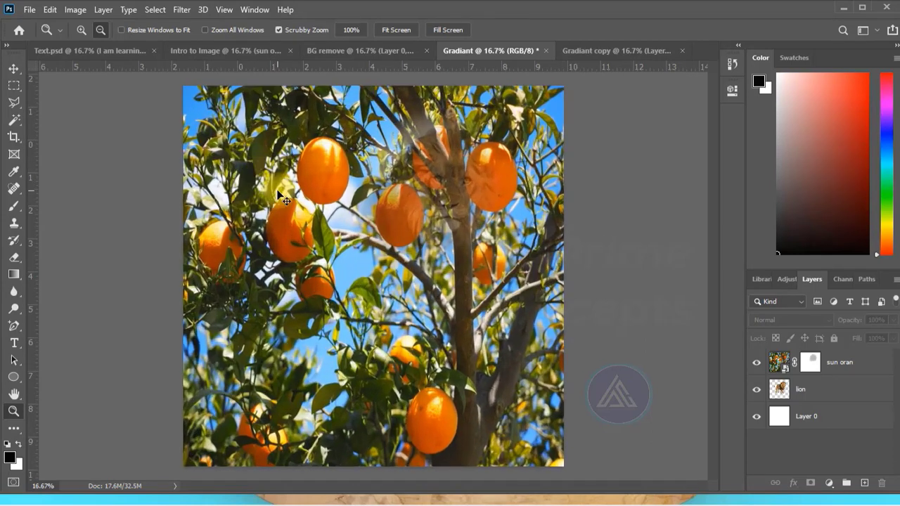
left_click(278, 192, "alt")
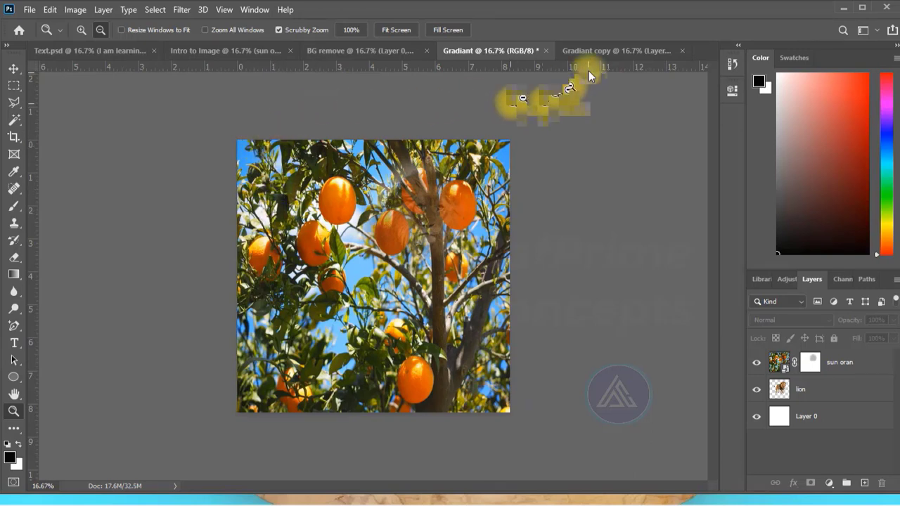
- Switch to the Gradiant copy document, choose the Gradient tool and make Layer 1 the active layer
left_click(595, 49)
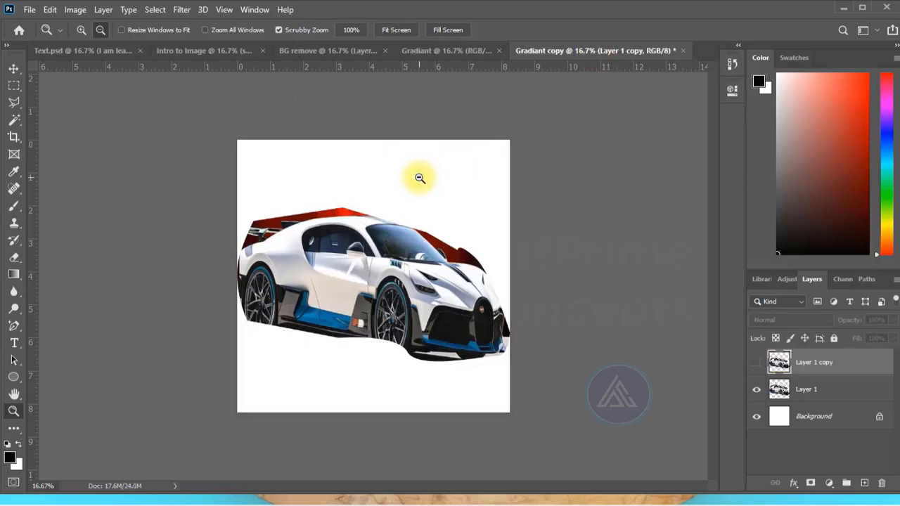
left_click(13, 275)
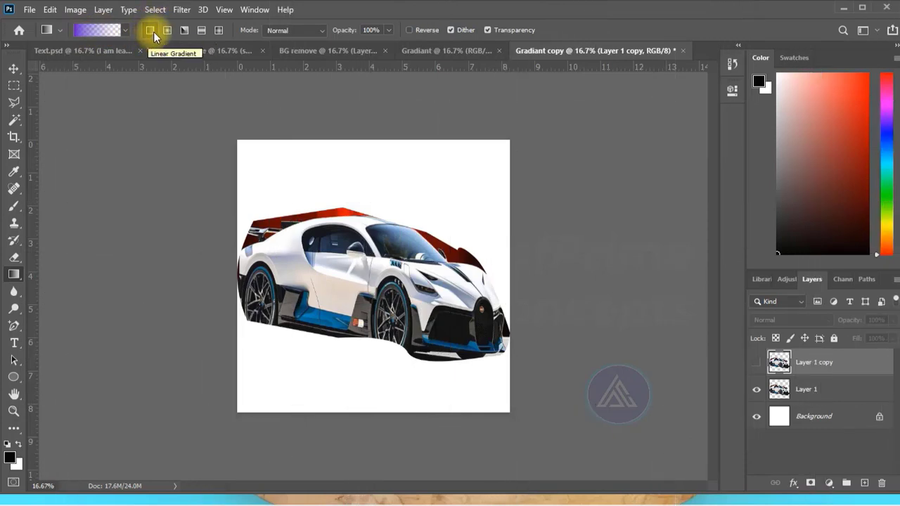
left_click(785, 391)
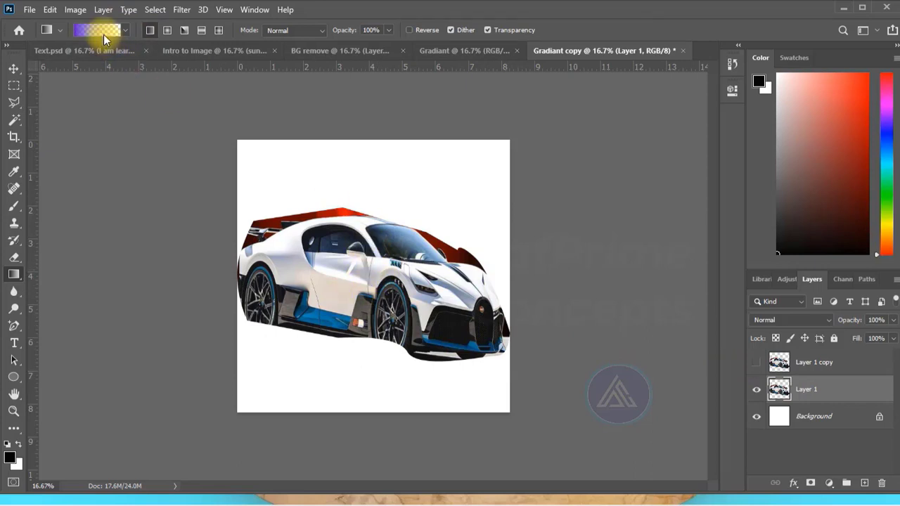
- Edit the custom gradient by adding a colour stop at 50% and setting its colour to 660066
left_click(90, 32)
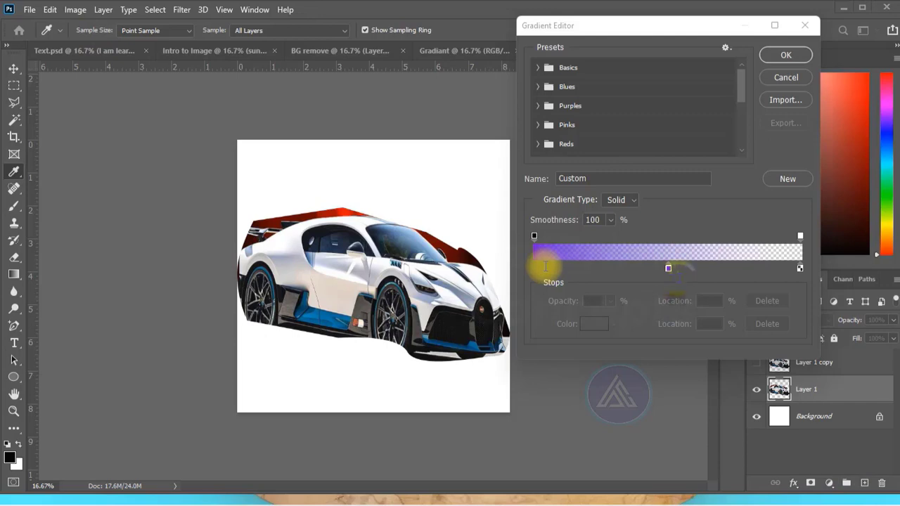
left_click(668, 269)
left_click(667, 270)
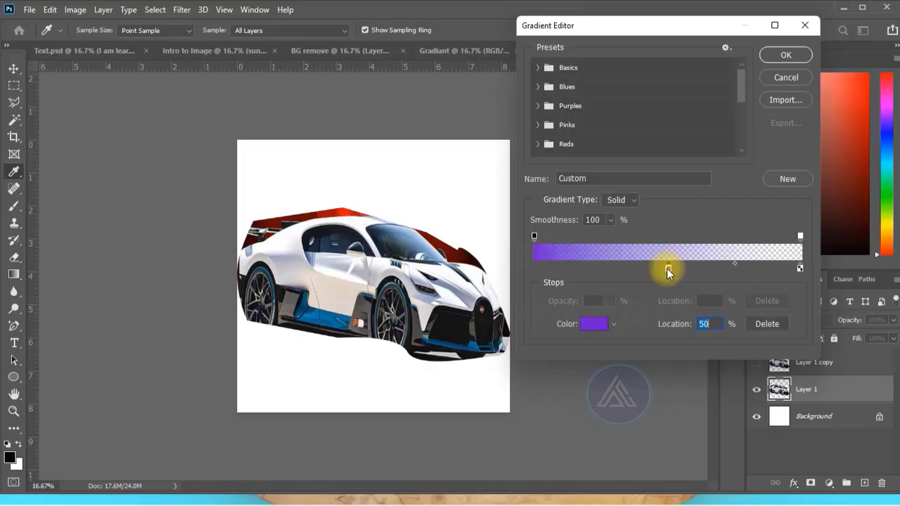
left_click(595, 325)
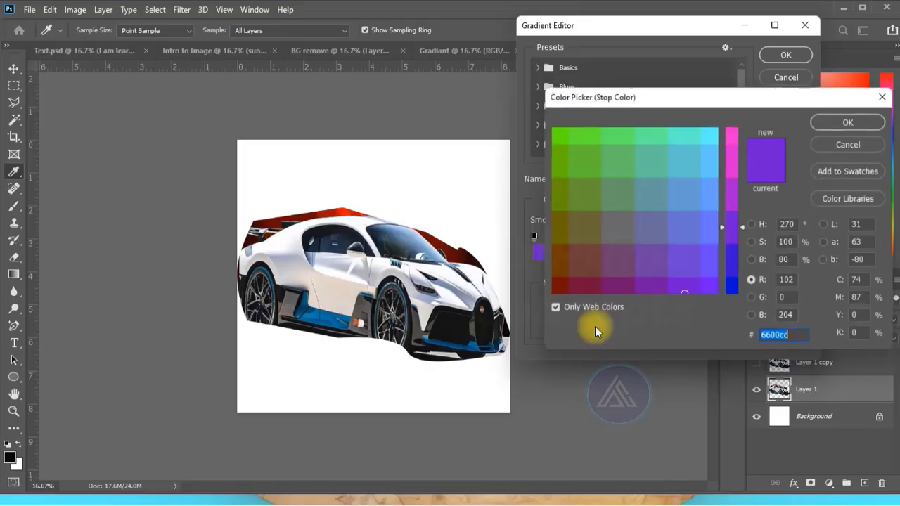
left_click(619, 282)
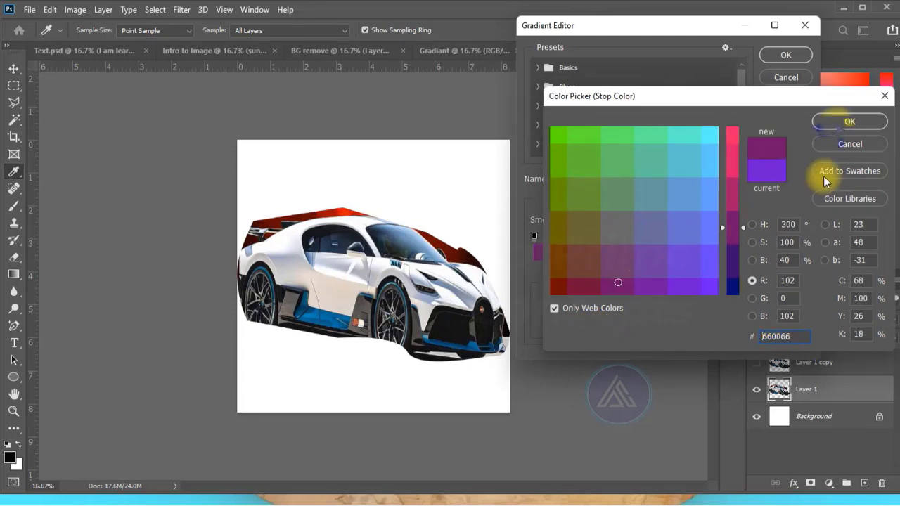
left_click(837, 123)
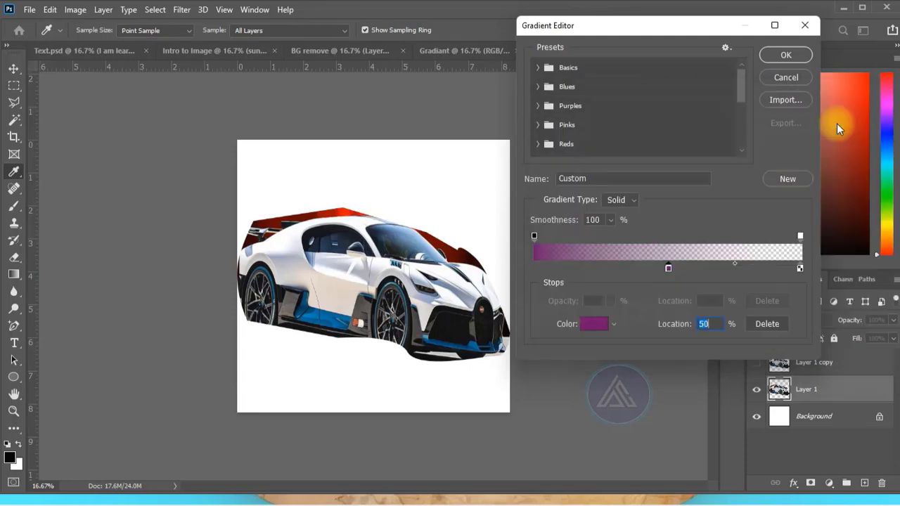
- Check the opacity of the gradient's start and end stops and accept the edited gradient
left_click(532, 235)
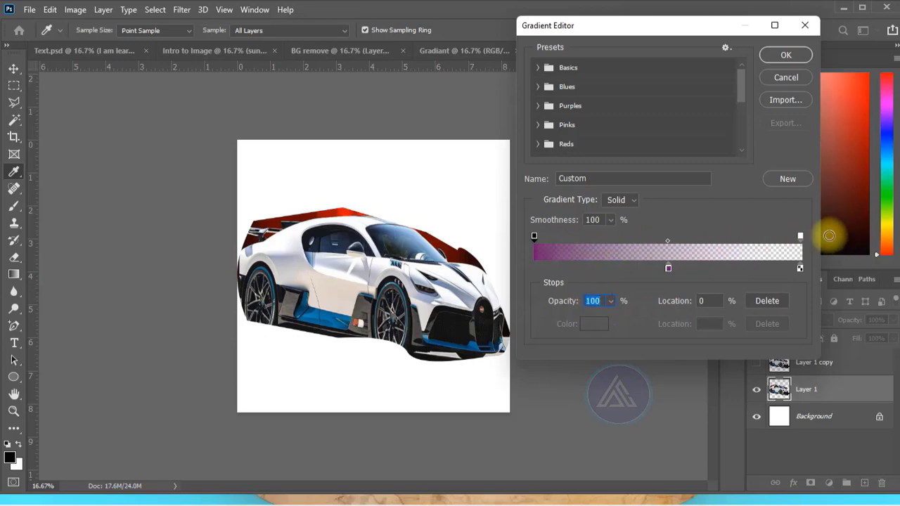
left_click(801, 238)
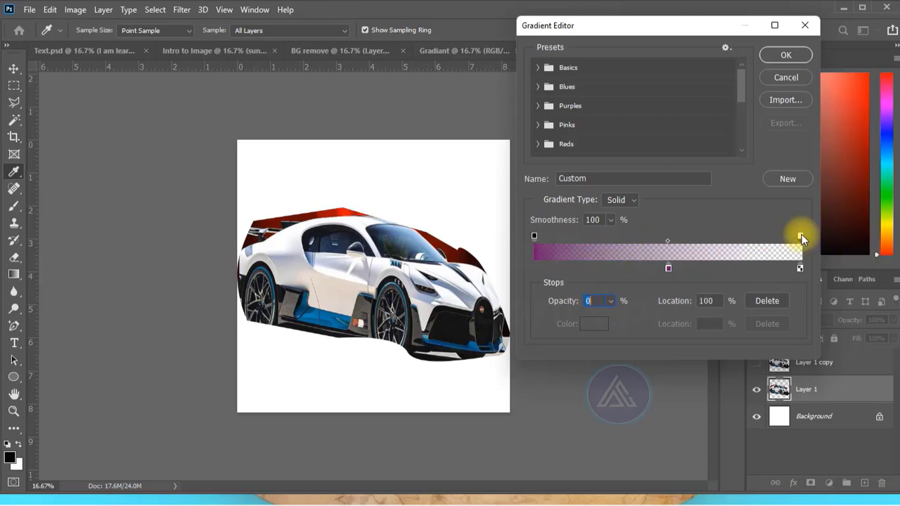
left_click(593, 302)
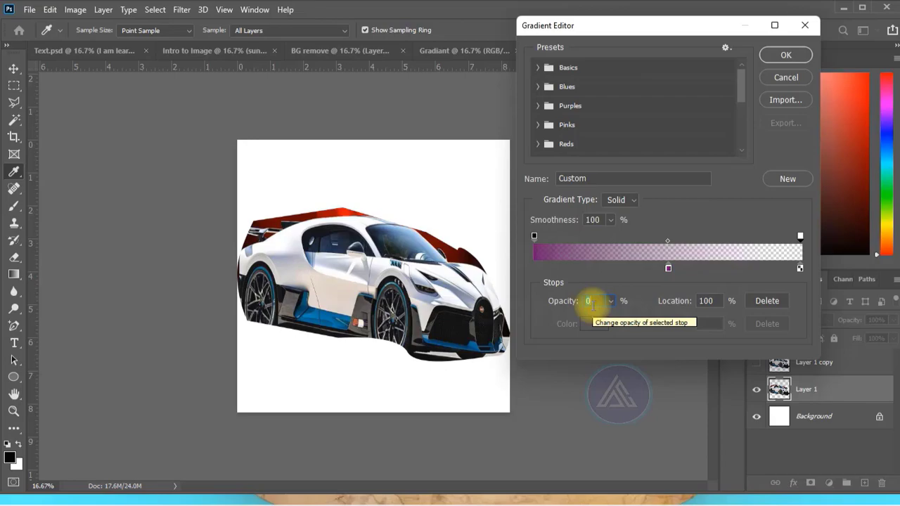
left_click(785, 55)
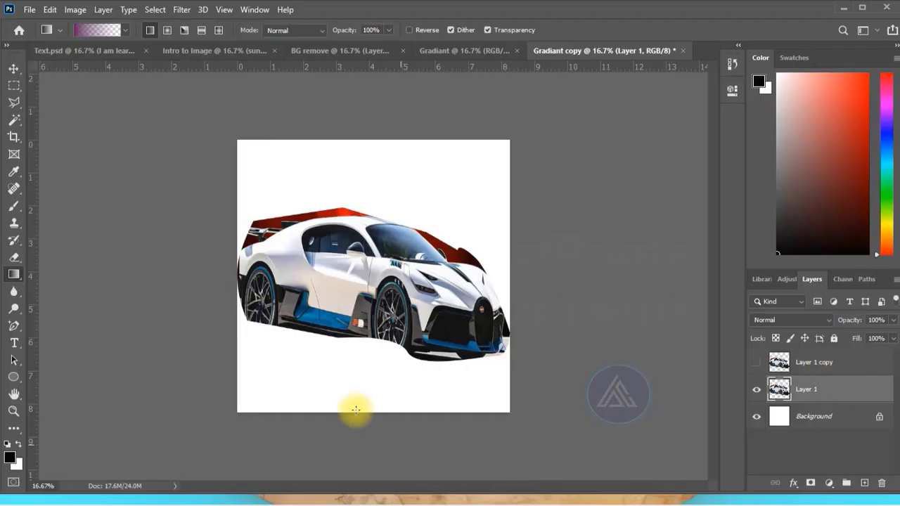
- Build up the purple fade on Layer 1 with repeated linear gradients from below the canvas up past the car
left_click_drag(363, 451, 364, 209)
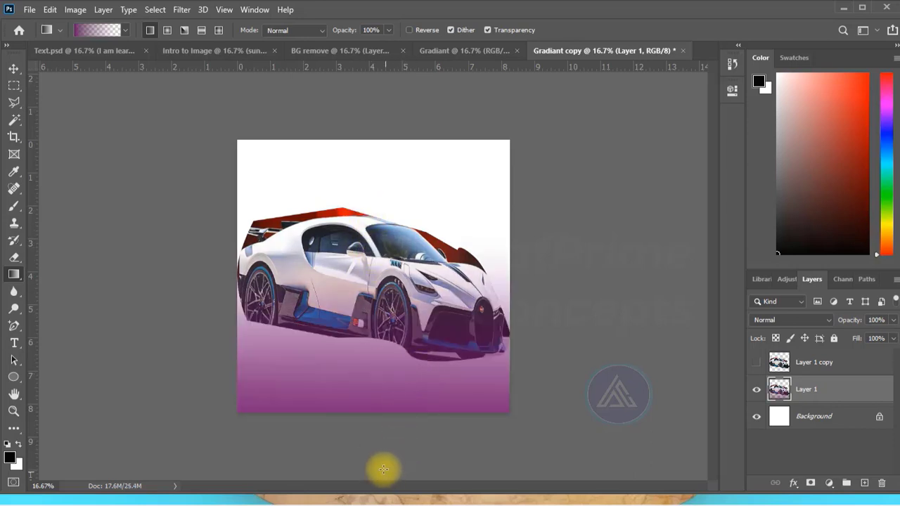
left_click_drag(386, 443, 368, 184)
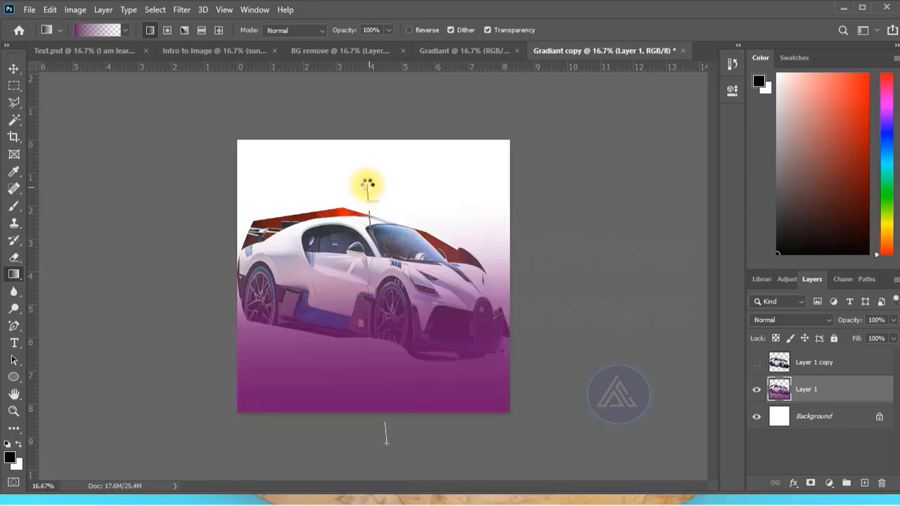
left_click_drag(377, 455, 384, 149)
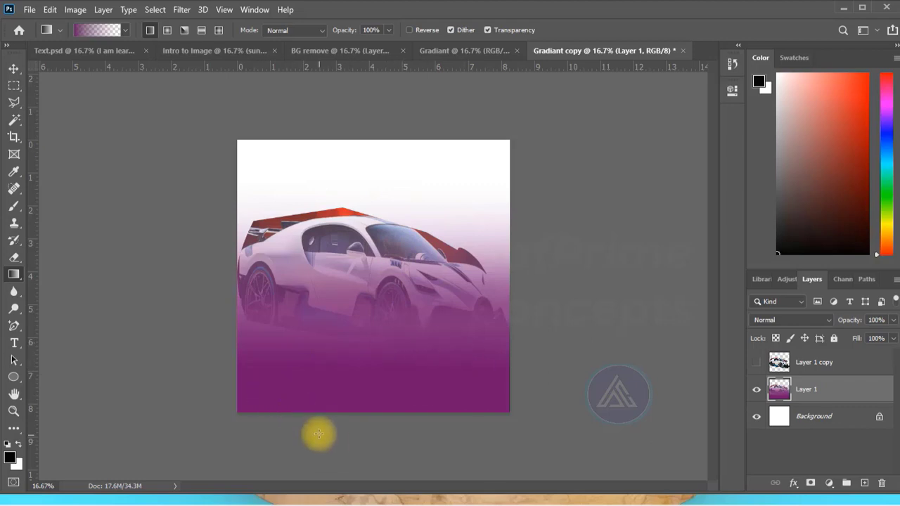
left_click_drag(337, 444, 338, 153)
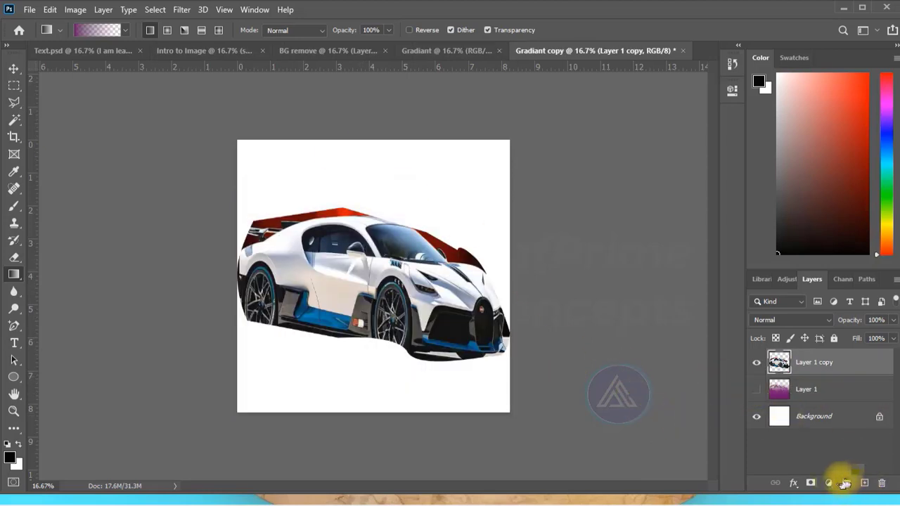
- Add a Gradient fill layer above Layer 1 copy
left_click(829, 484)
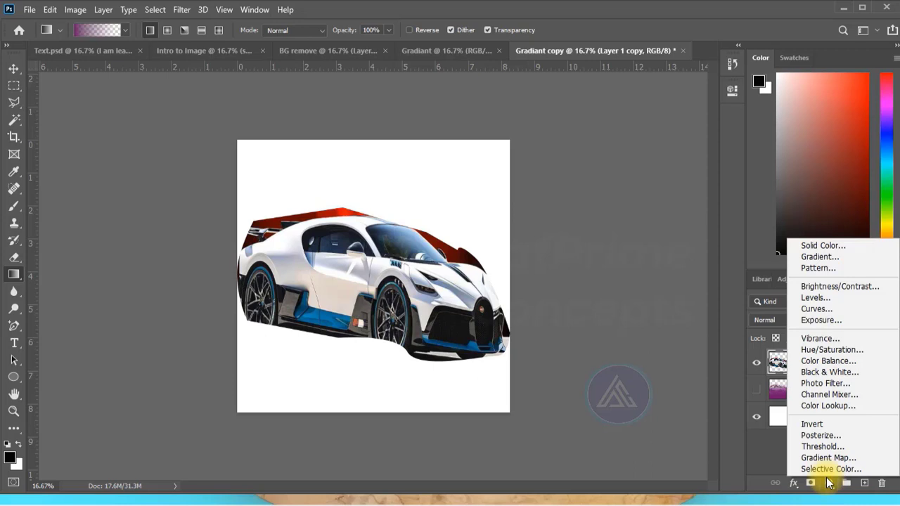
left_click(830, 483)
left_click(830, 484)
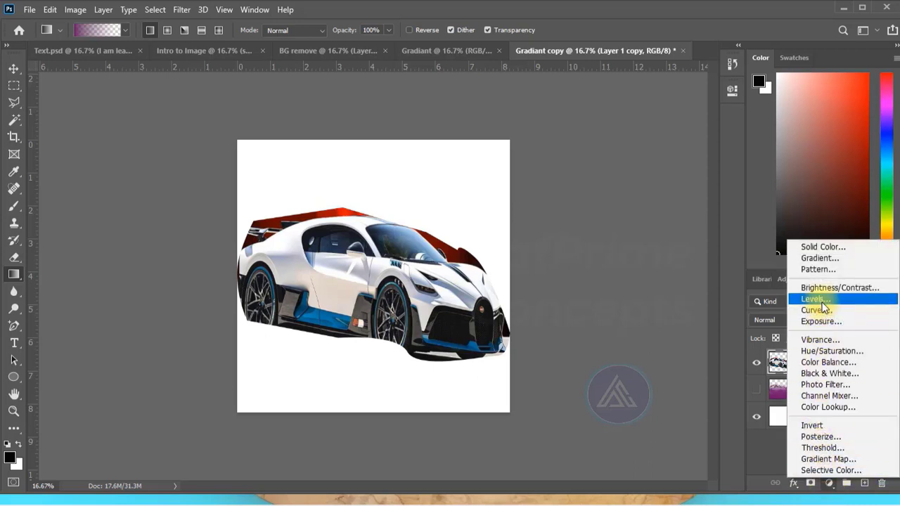
left_click(810, 256)
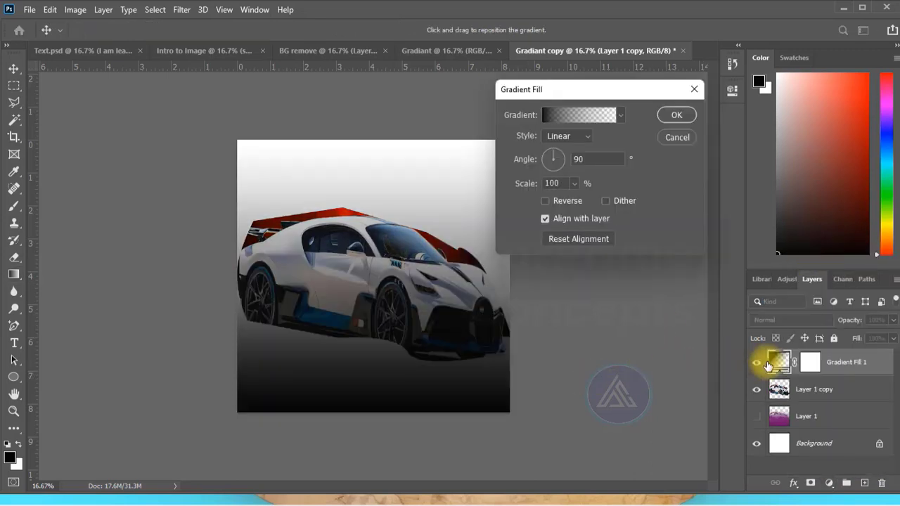
- Change the gradient fill's starting colour stop to bright green and accept the linear fill at 90° and 100% scale
left_click(573, 116)
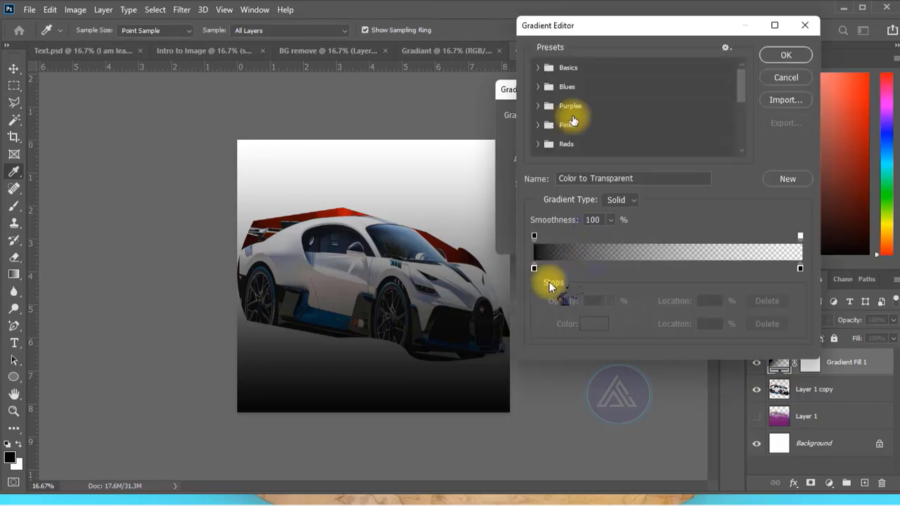
left_click(535, 268)
left_click(592, 325)
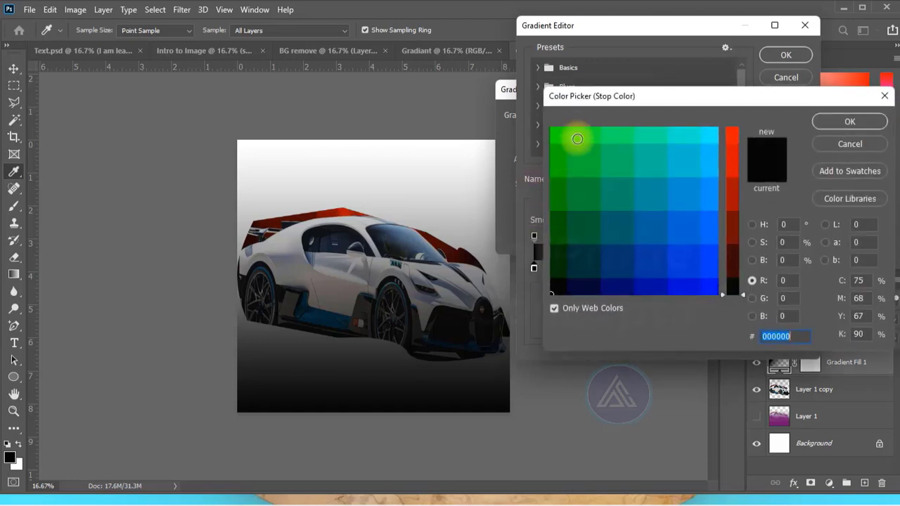
left_click(554, 133)
left_click(850, 121)
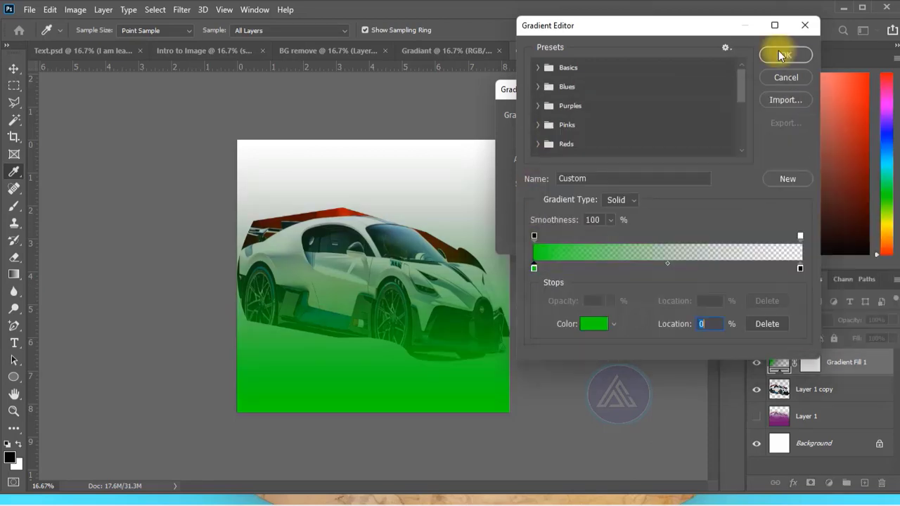
left_click(785, 55)
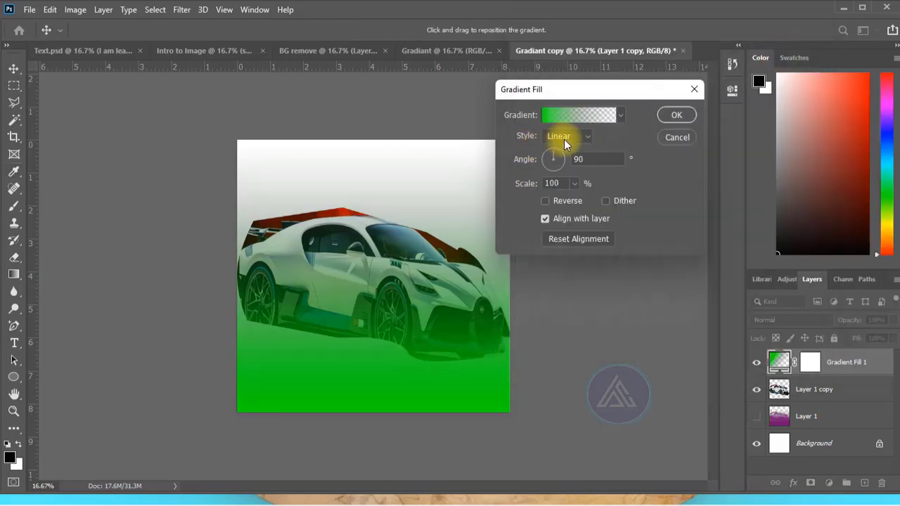
left_click(676, 115)
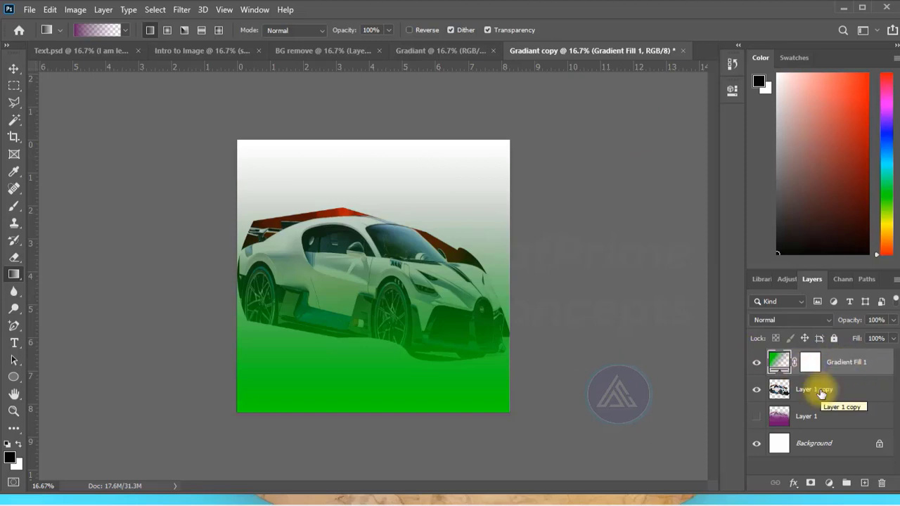
- Delete the green gradient fill layer above Layer 1 copy
key("Delete")
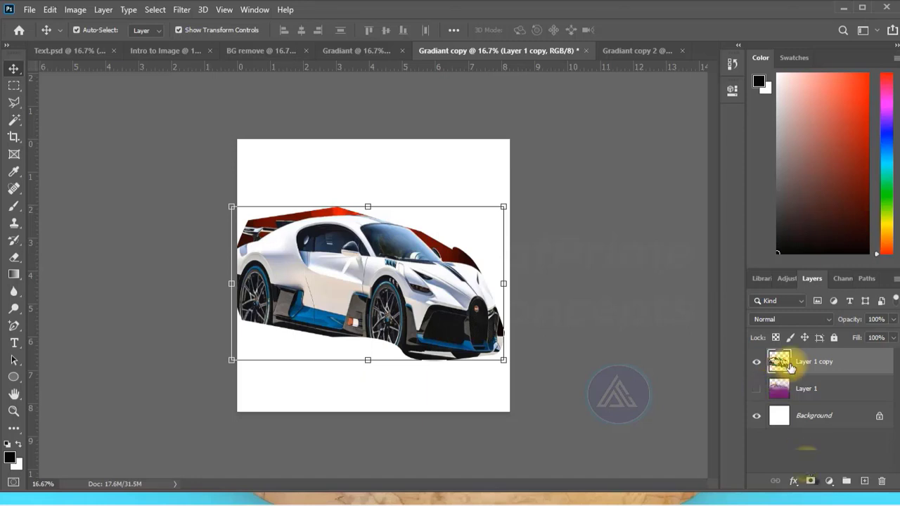
- Add a layer mask to Layer 1 copy and draw linear gradients on it, first vertically upward and then horizontally in both directions
left_click(812, 481)
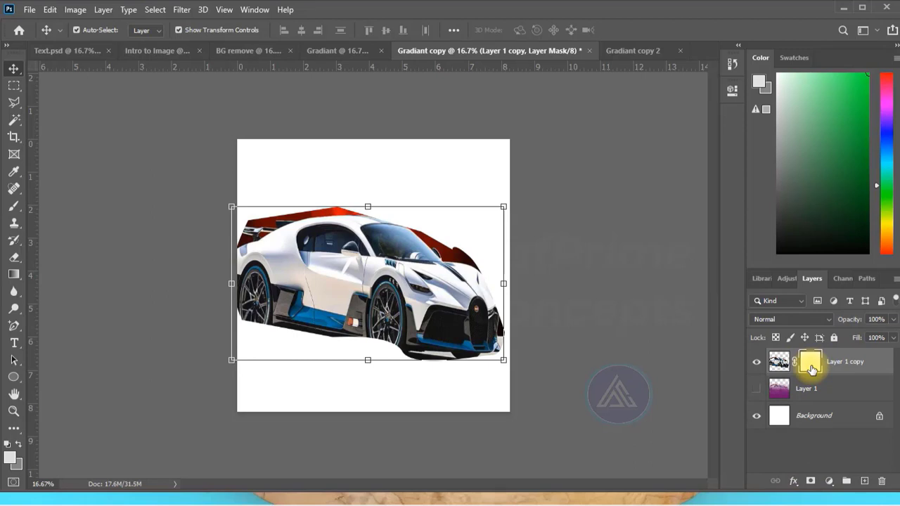
left_click(11, 277)
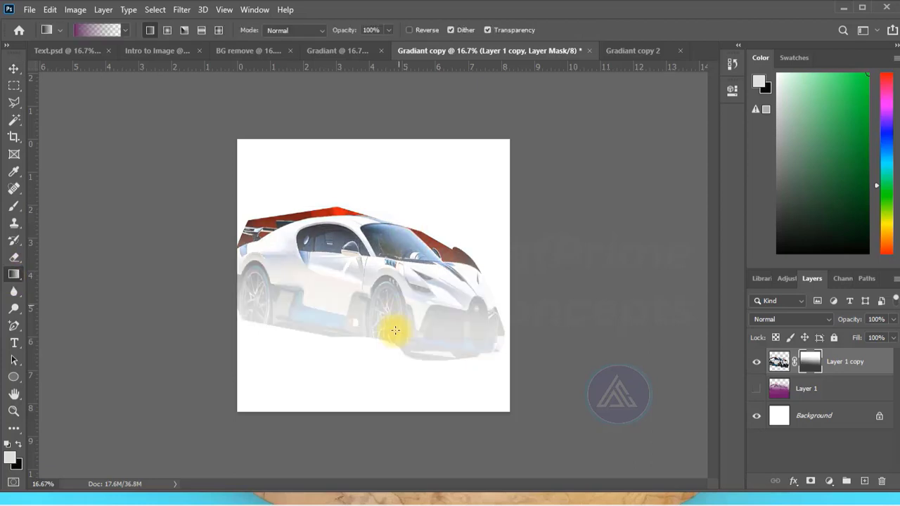
left_click_drag(368, 465, 366, 100)
left_click_drag(133, 341, 560, 272)
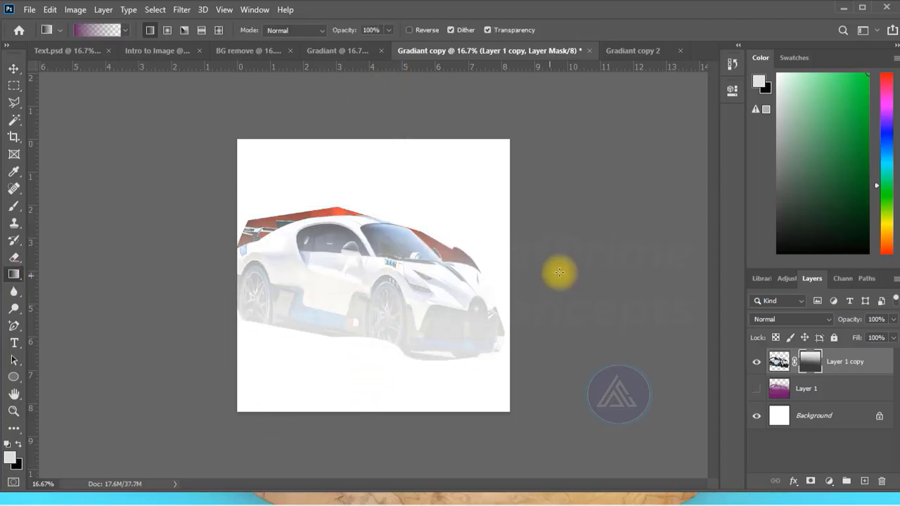
left_click_drag(603, 244, 30, 291)
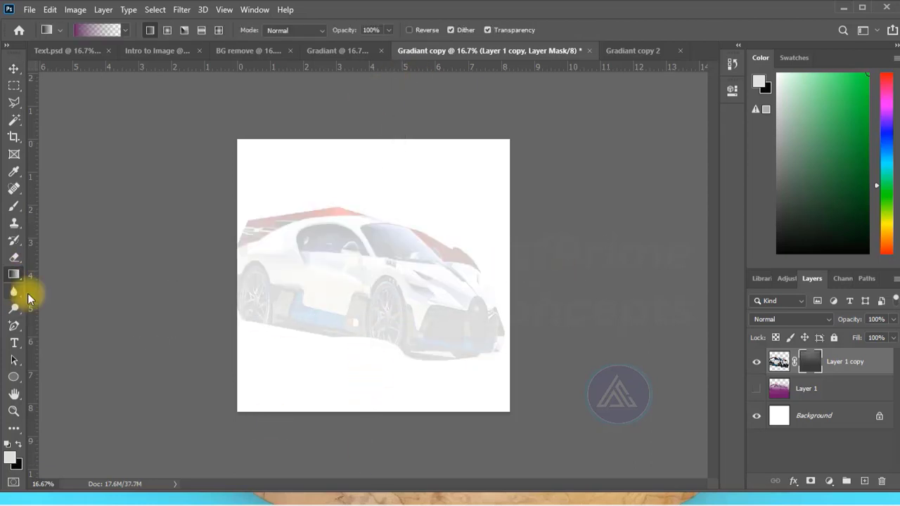
- Disable the layer mask on Layer 1 copy
right_click(813, 367)
left_click(795, 373)
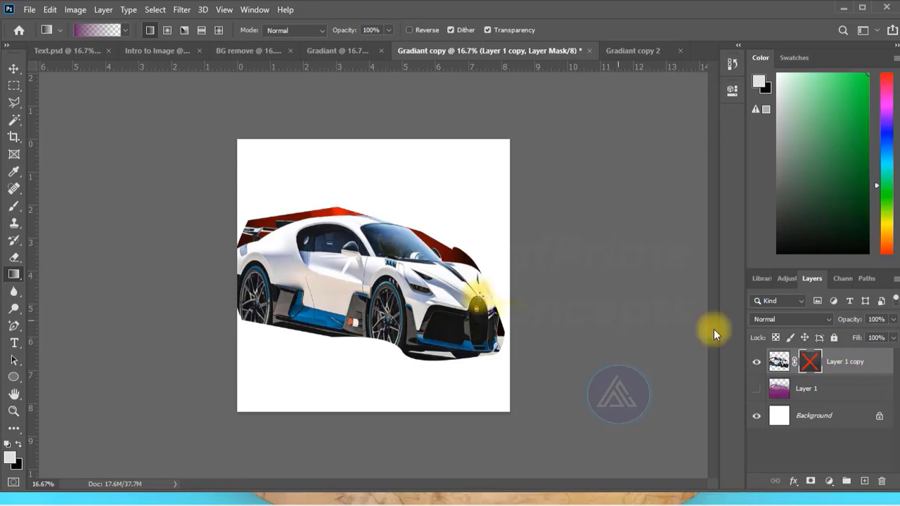
right_click(846, 368)
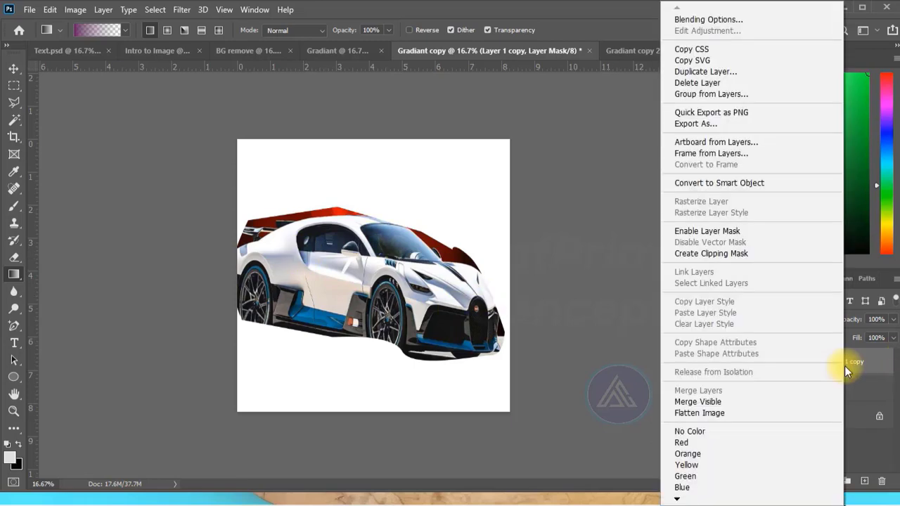
left_click(845, 367)
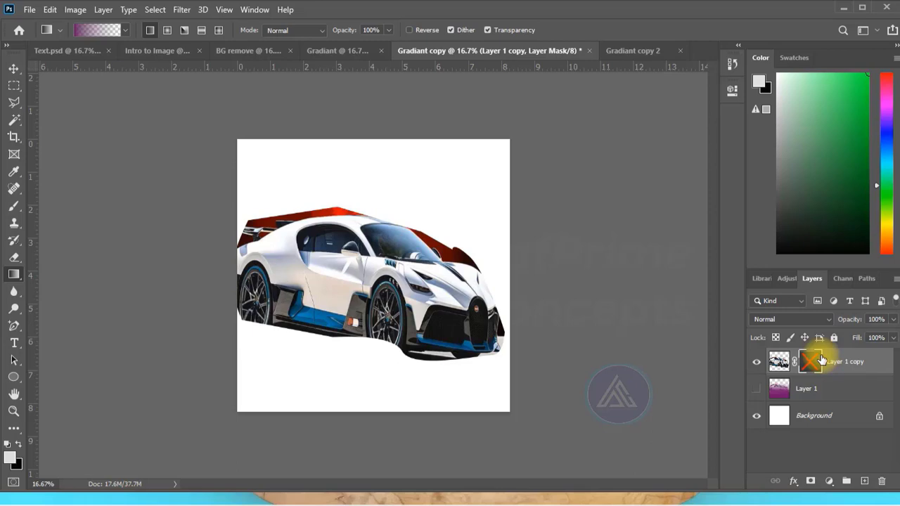
- Switch to the Gradiant copy 2 document, choose the Brush tool and add a layer mask to the sun oran layer
left_click(625, 49)
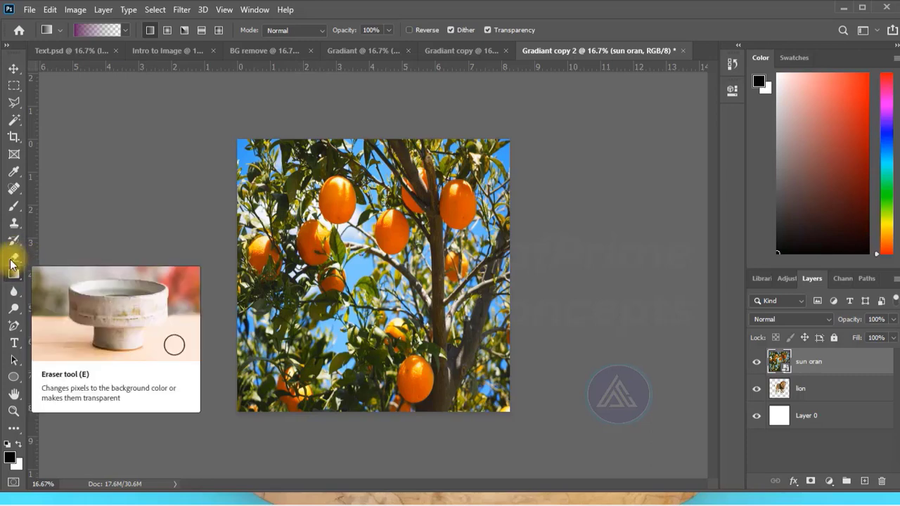
left_click(13, 206)
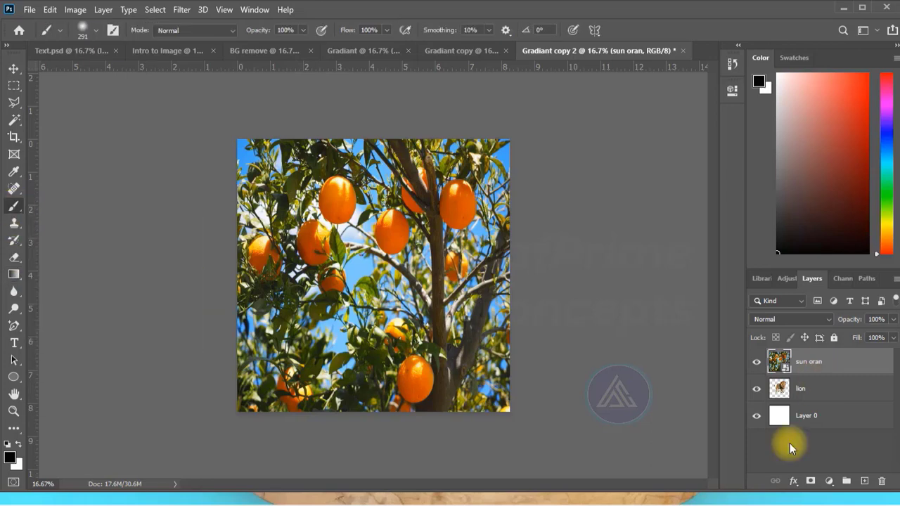
left_click(811, 481)
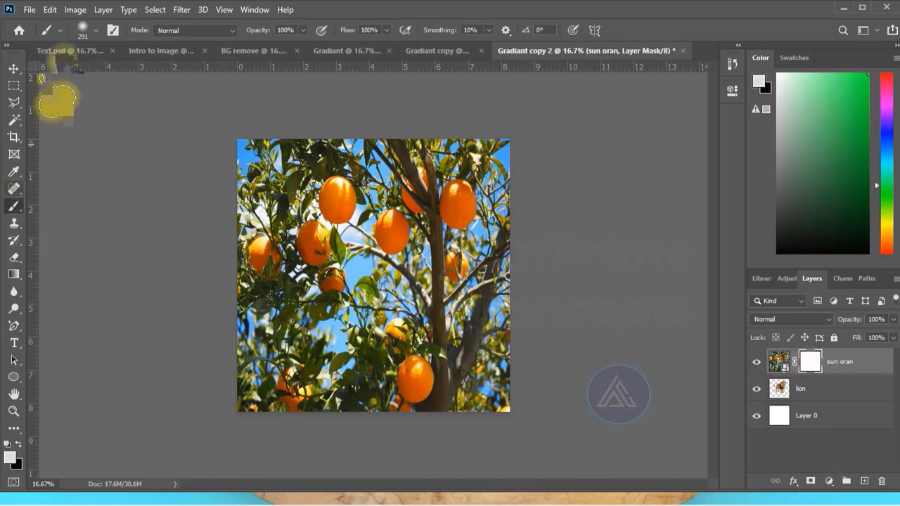
- Choose a soft round brush of 291 px with 0% hardness and swap the colours so black is the foreground
left_click(82, 30)
left_click(81, 28)
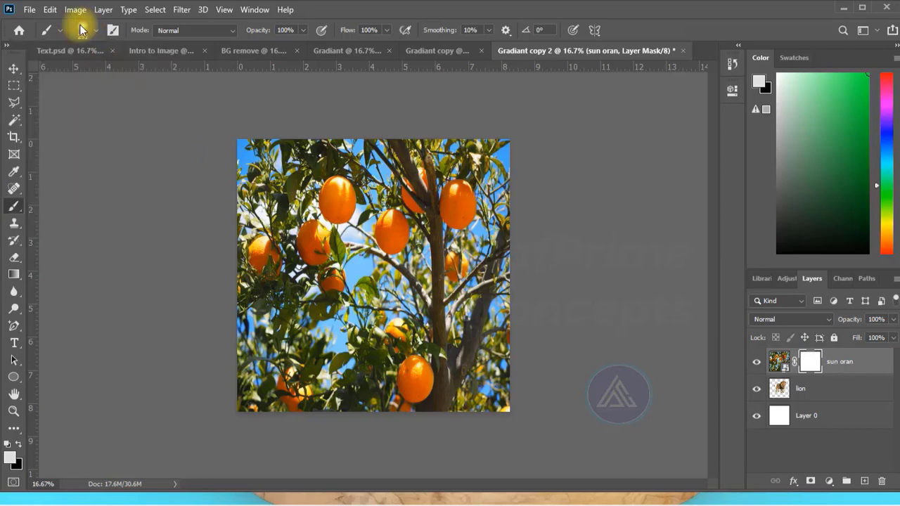
left_click(81, 28)
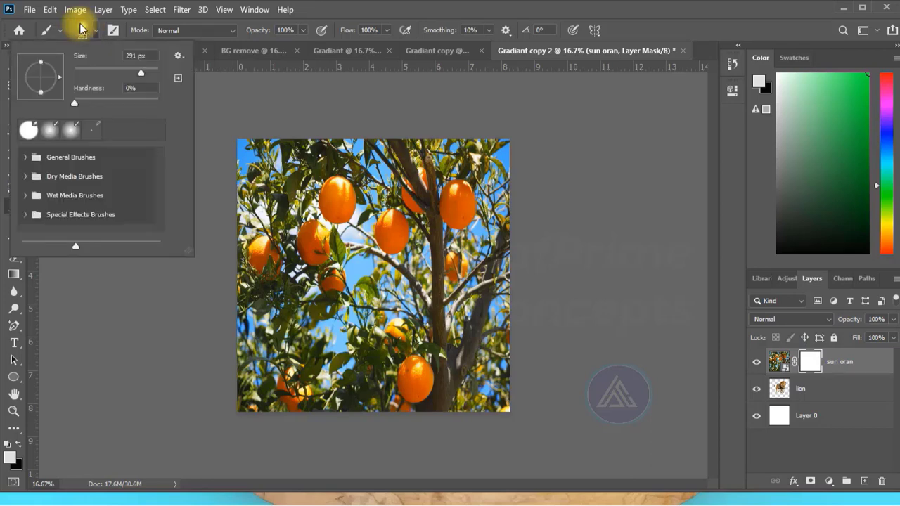
left_click(72, 131)
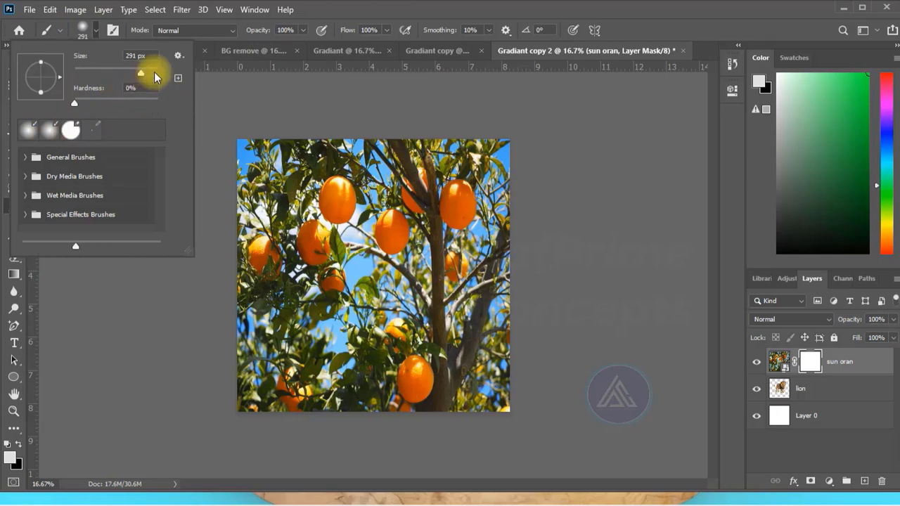
left_click(255, 95)
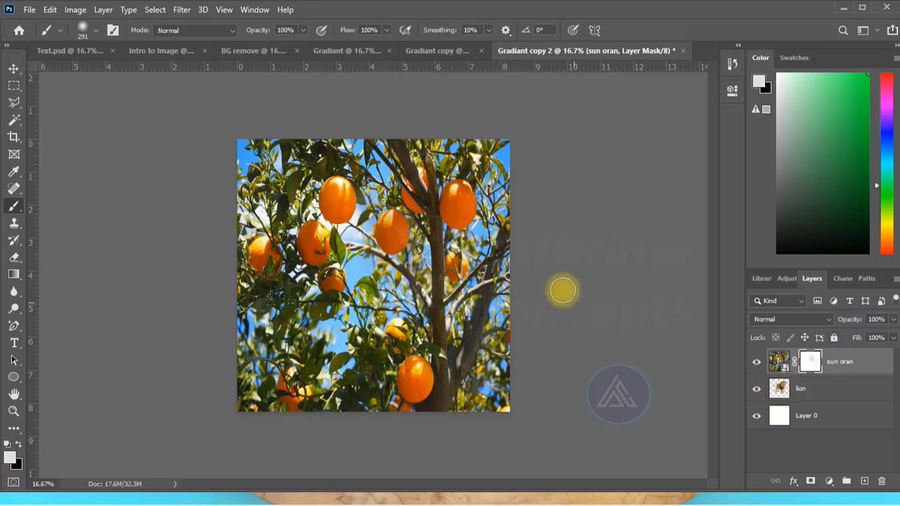
left_click(17, 445)
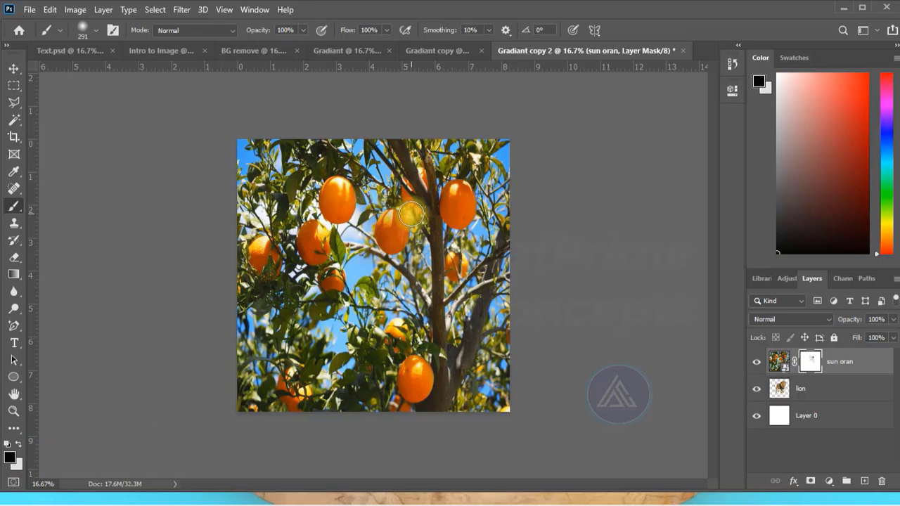
- Paint black at 100% opacity on the sun oran mask over the upper tree trunk, and undo the strokes
mouse_move(416, 209)
left_mouse_down()
mouse_move(439, 238)
mouse_move(443, 187)
mouse_move(432, 179)
mouse_move(424, 192)
mouse_move(455, 180)
mouse_move(437, 175)
mouse_move(435, 245)
left_mouse_up()
left_click_drag(446, 207, 455, 192)
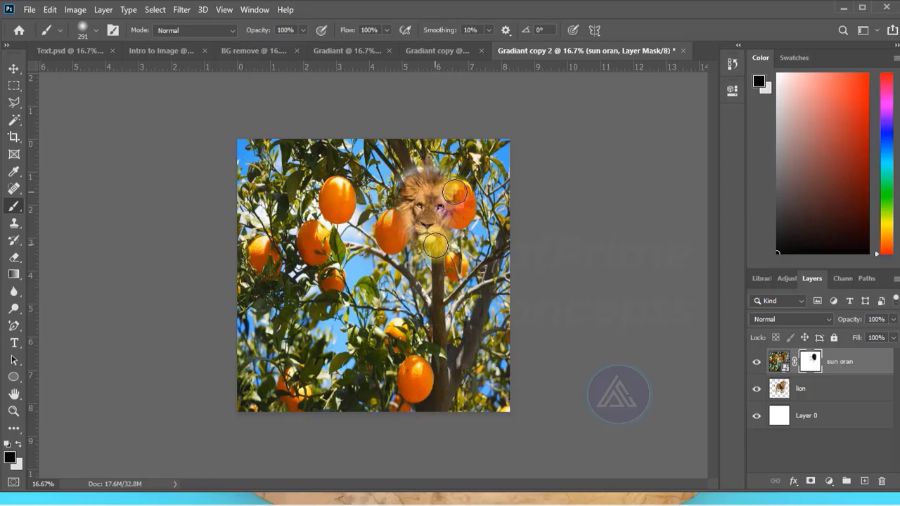
key("ctrl+z")
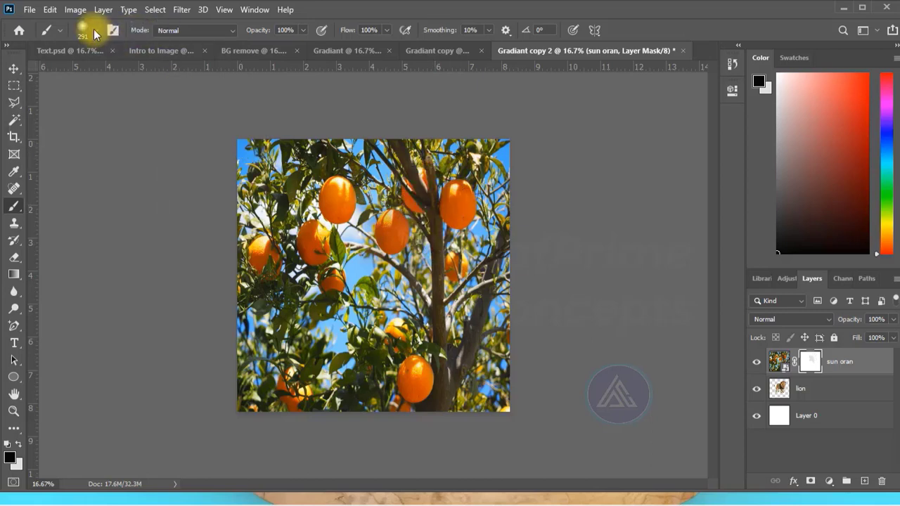
- Lower the brush opacity to 55% and paint black on the sun oran mask around the upper trunk to partly reveal the lion's face
left_click(303, 31)
left_click_drag(299, 47, 274, 46)
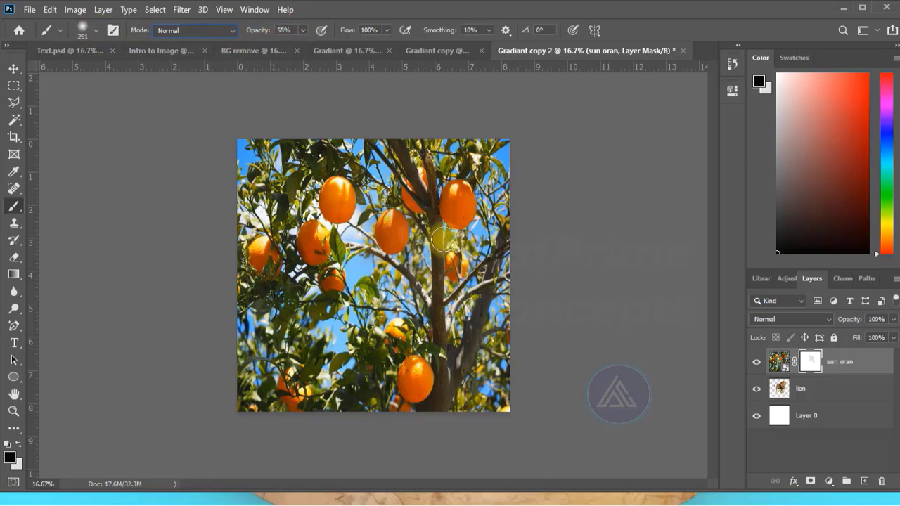
left_click(417, 211)
mouse_move(417, 211)
left_mouse_down()
mouse_move(430, 205)
mouse_move(419, 215)
mouse_move(422, 204)
mouse_move(432, 231)
left_mouse_up()
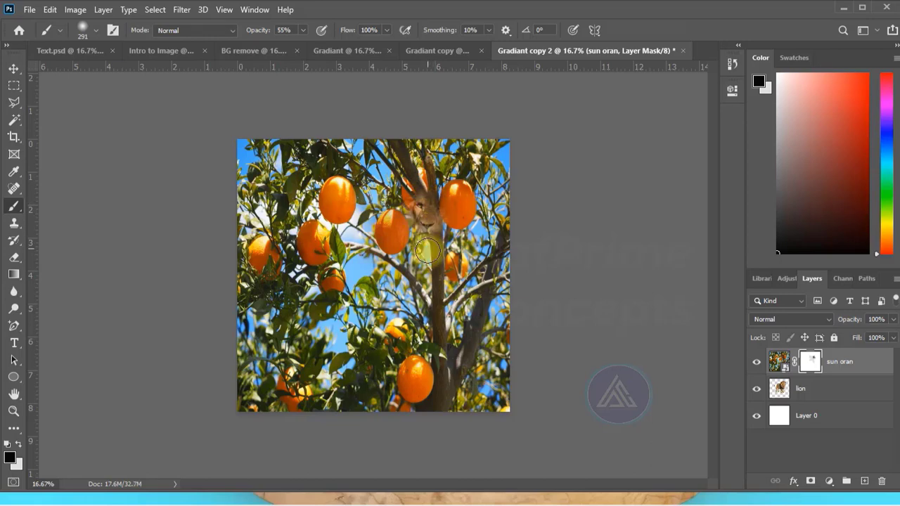
mouse_move(432, 228)
left_mouse_down()
mouse_move(414, 203)
mouse_move(421, 211)
left_mouse_up()
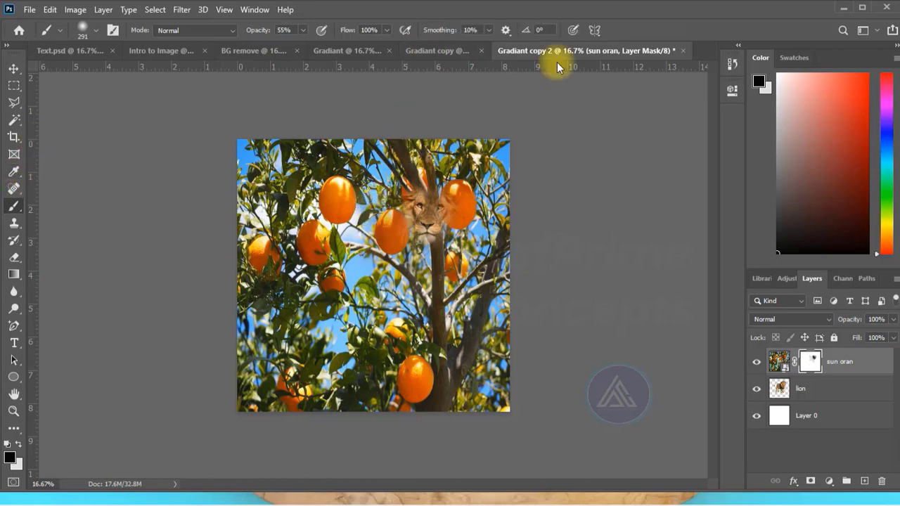
- In the Gradiant copy document, move the car to the canvas's lower-right corner and draw a rectangular frame in the empty area beside it
left_click(431, 50)
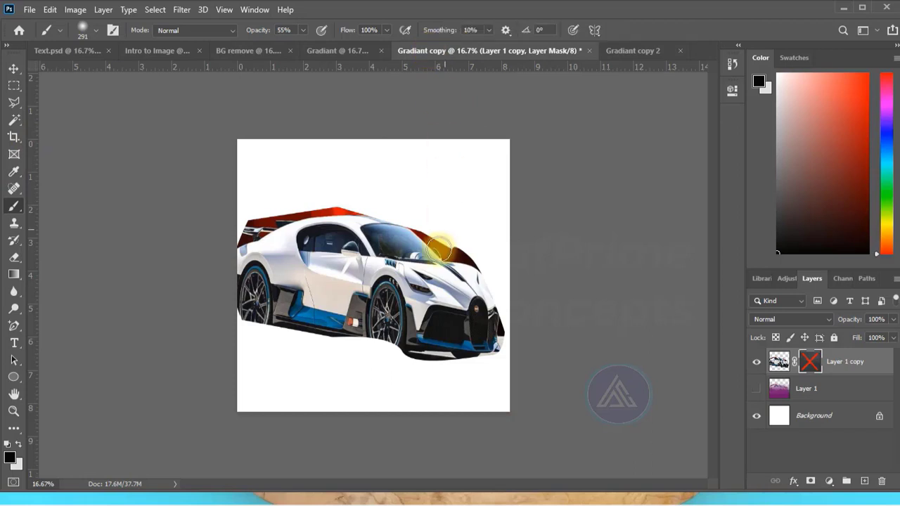
left_click(13, 68)
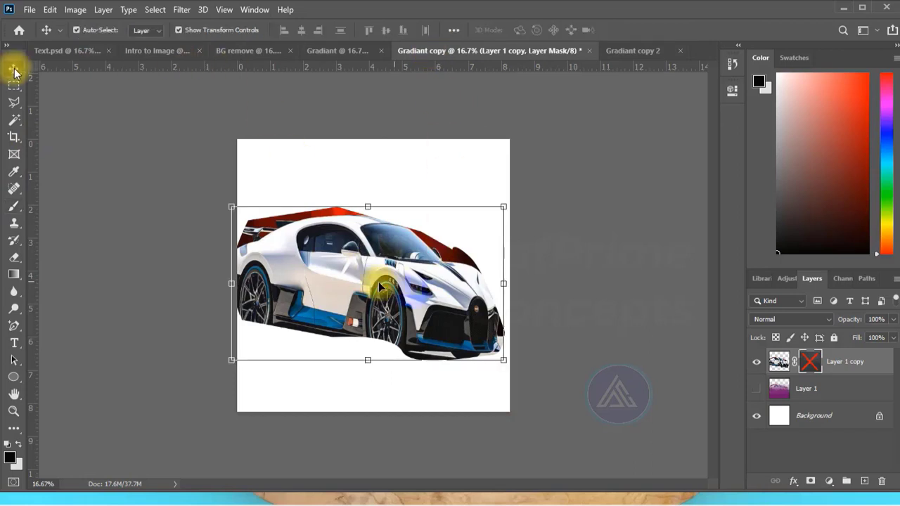
left_click_drag(373, 275, 472, 372)
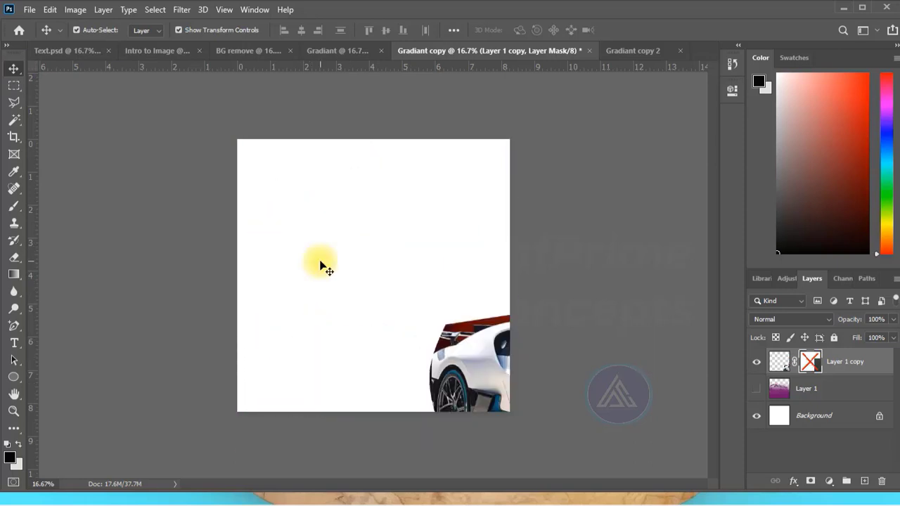
left_click(320, 262)
left_click(13, 155)
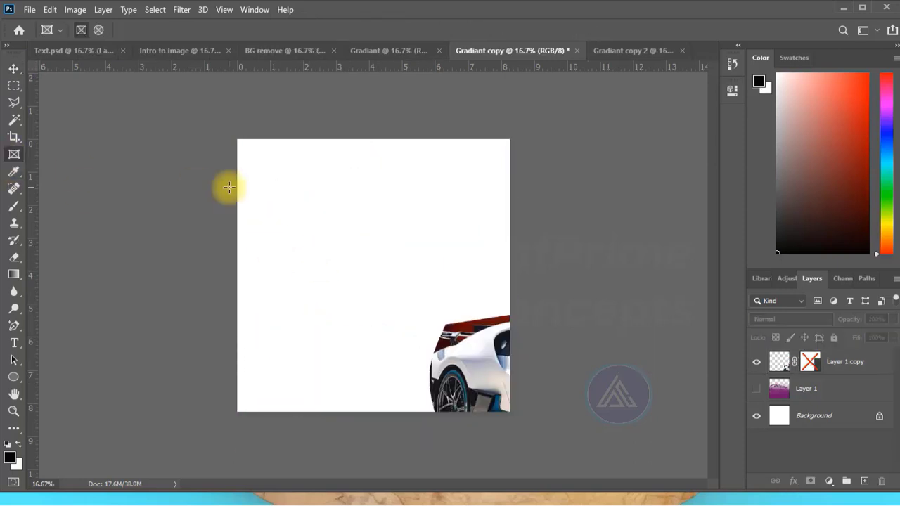
left_click_drag(237, 179, 442, 320)
- Place the car inside the rectangular frame and scale it to 77.73% width and 91.57% height
left_click(13, 68)
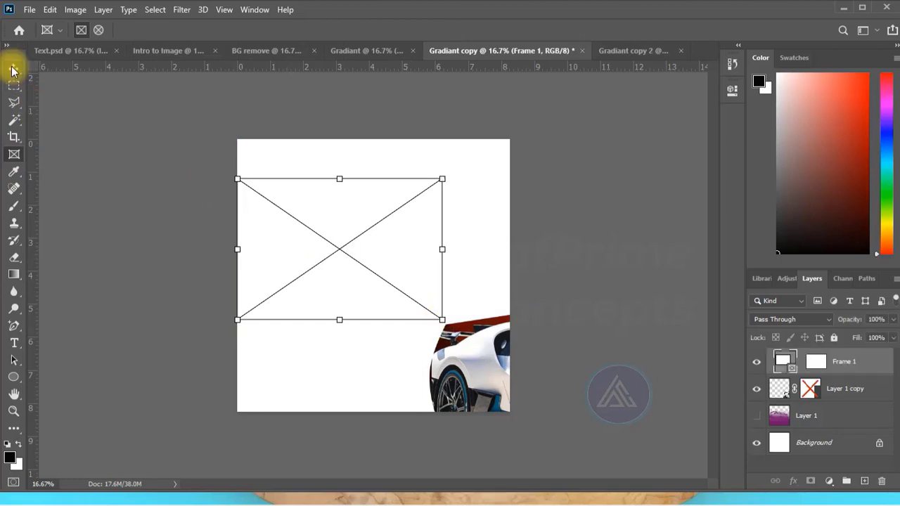
left_click_drag(456, 365, 260, 237)
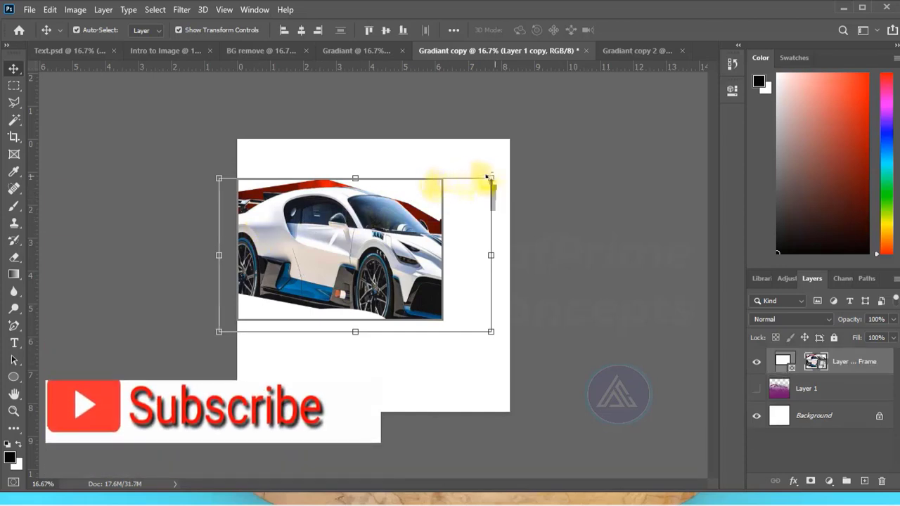
left_click_drag(493, 178, 490, 180)
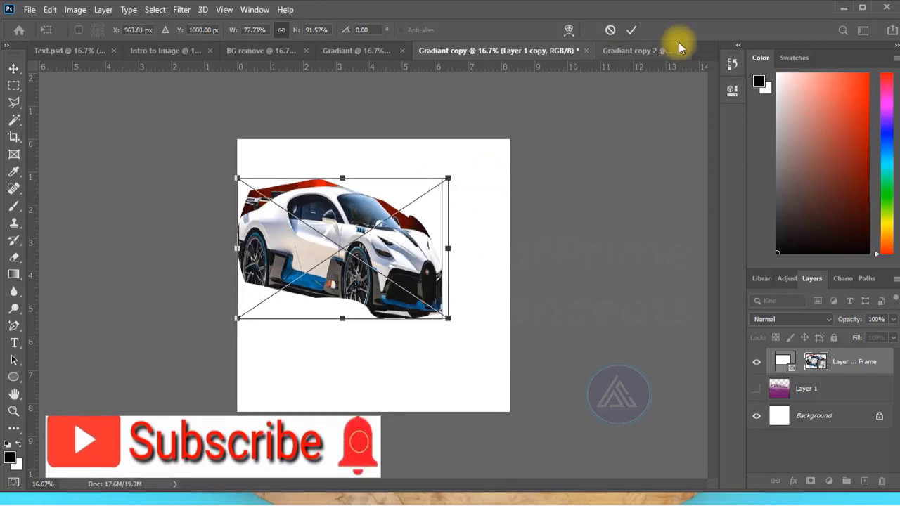
left_click(632, 30)
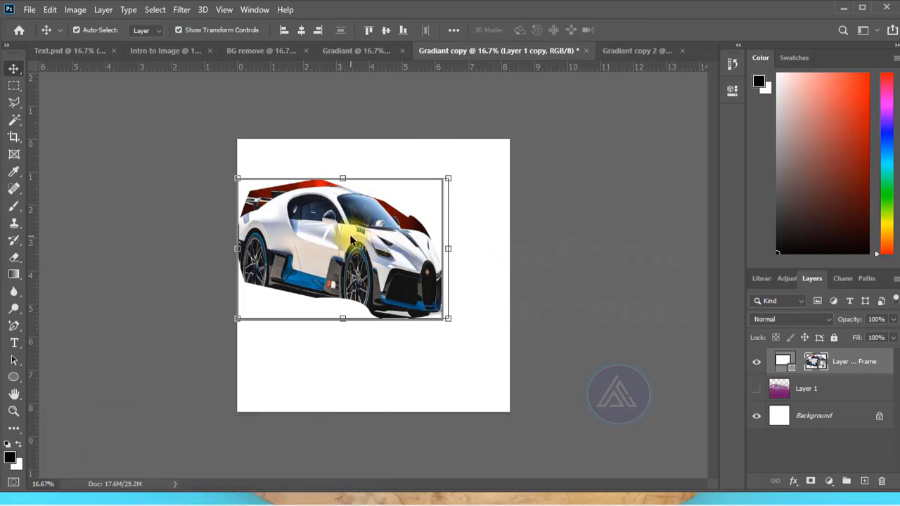
key("ctrl+Tab")
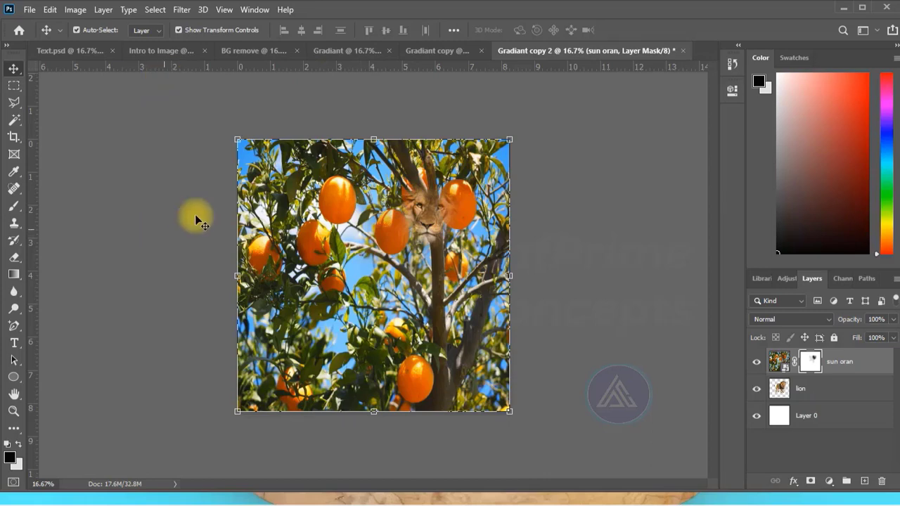
left_click(428, 53)
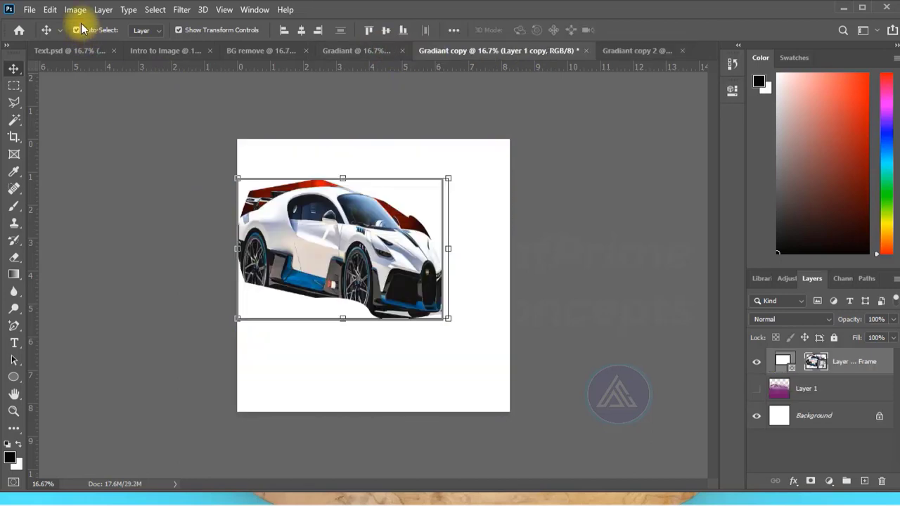
- Duplicate the Gradiant copy document as Gradiant copy 3 and select the framed car layer in the duplicate
left_click(514, 116)
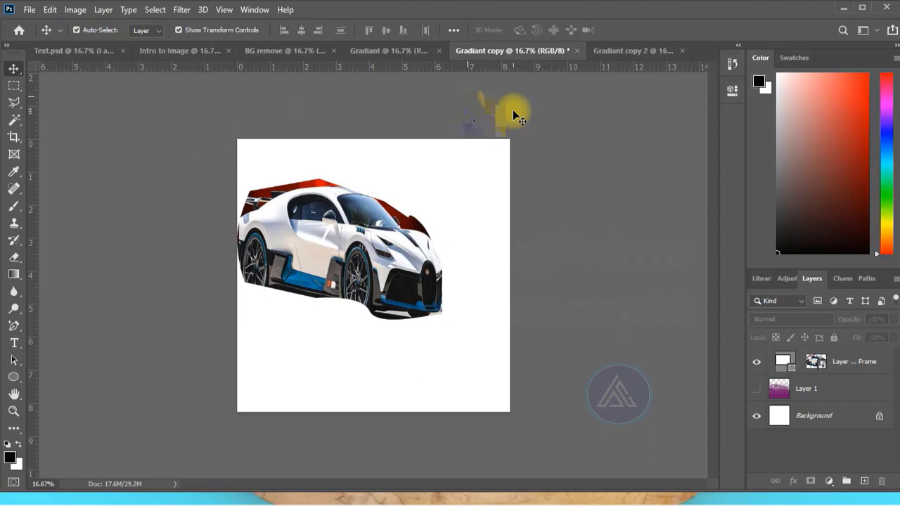
left_click(79, 10)
left_click(96, 194)
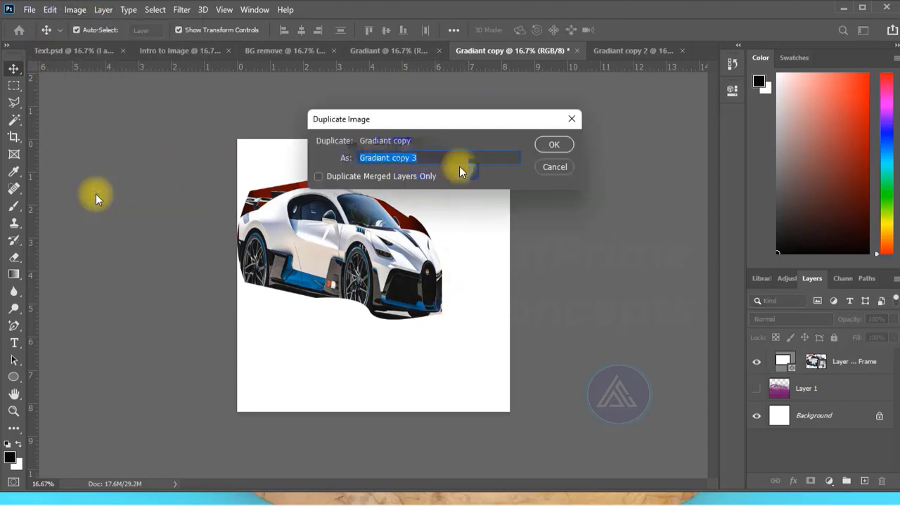
left_click(555, 144)
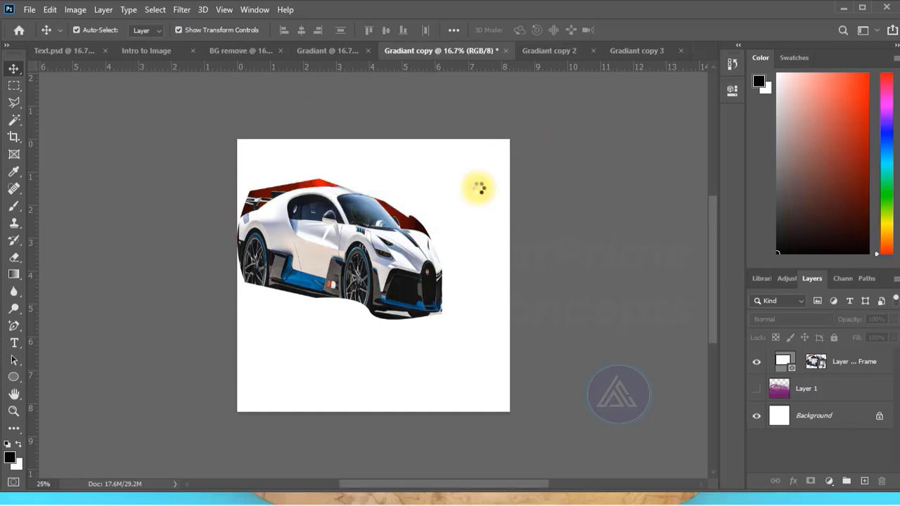
key("ctrl+minus")
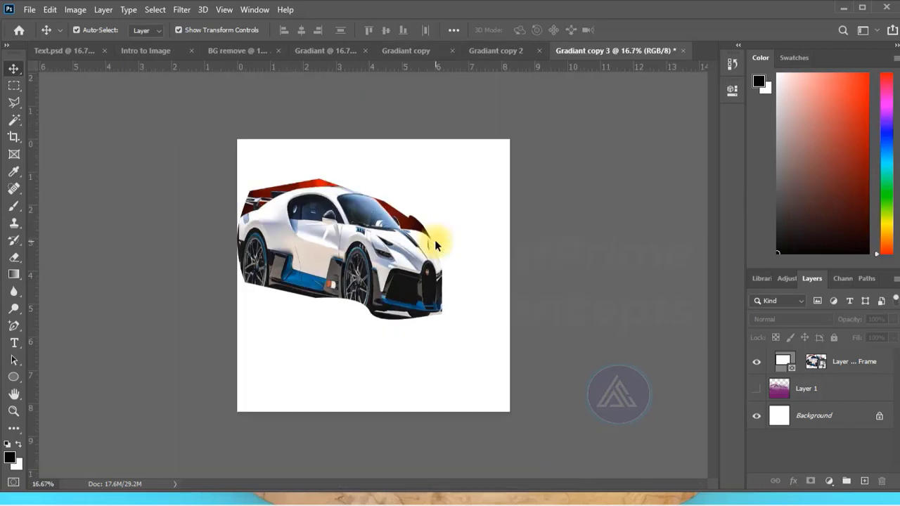
left_click(434, 240)
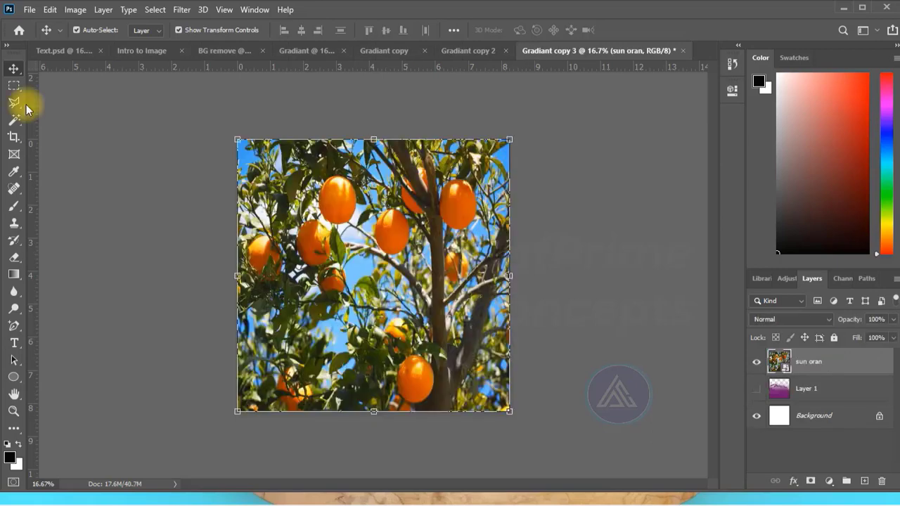
- Make a rectangular marquee selection around the group of oranges in the left part of the sun oran image
left_click(15, 86)
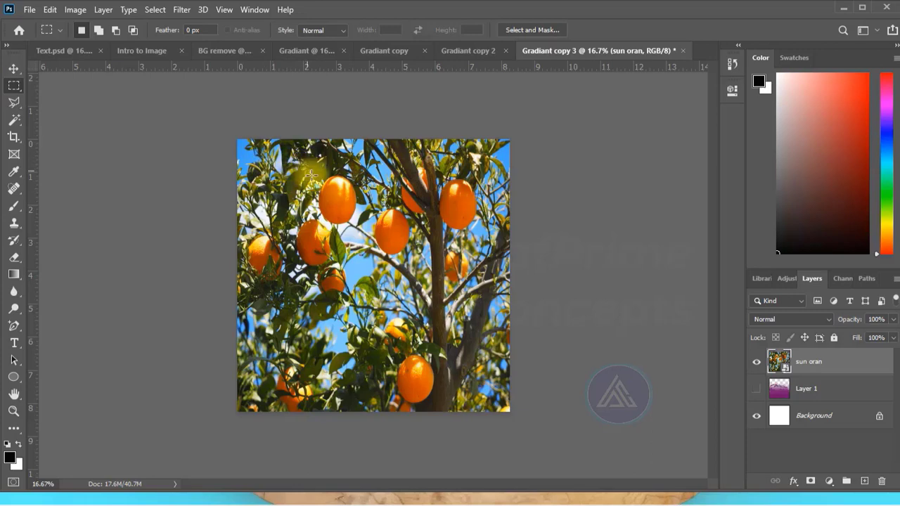
left_click_drag(259, 227, 347, 298)
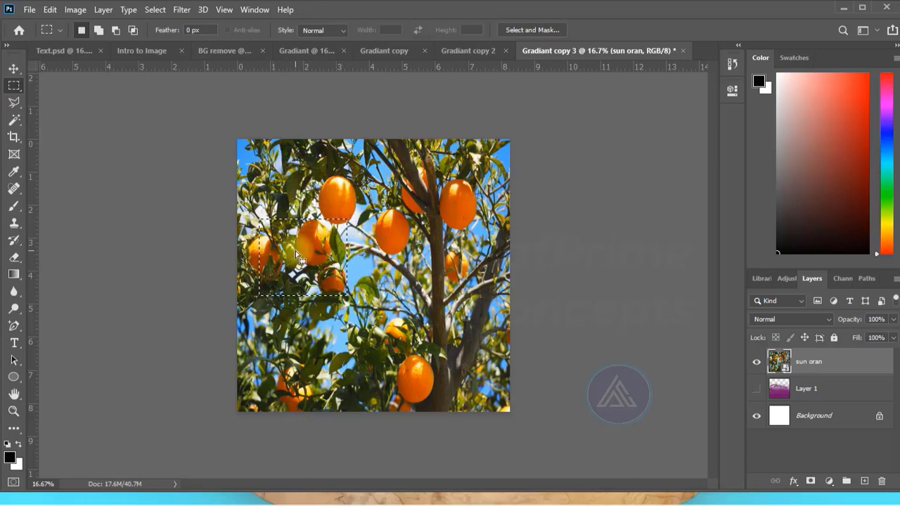
- Rasterize the sun oran layer and set the Blur tool's brush size to 190 px
left_click(15, 295)
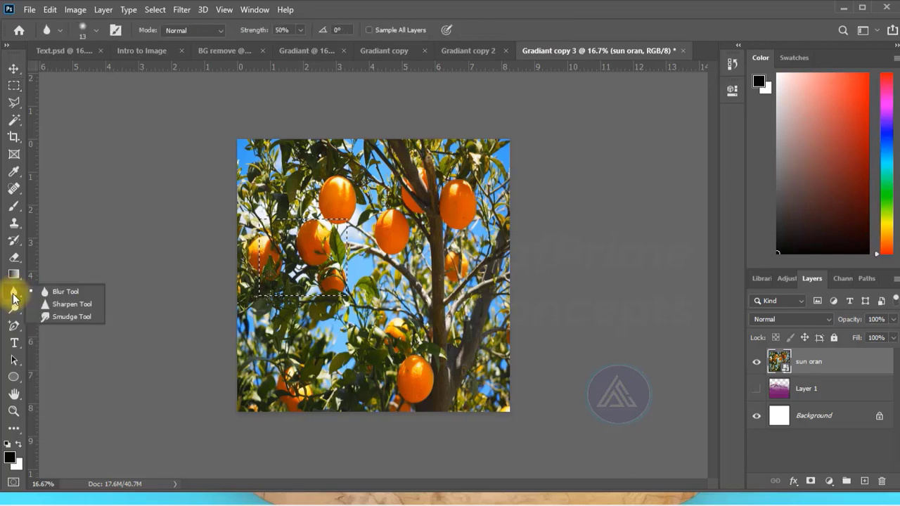
right_click(814, 362)
right_click(814, 362)
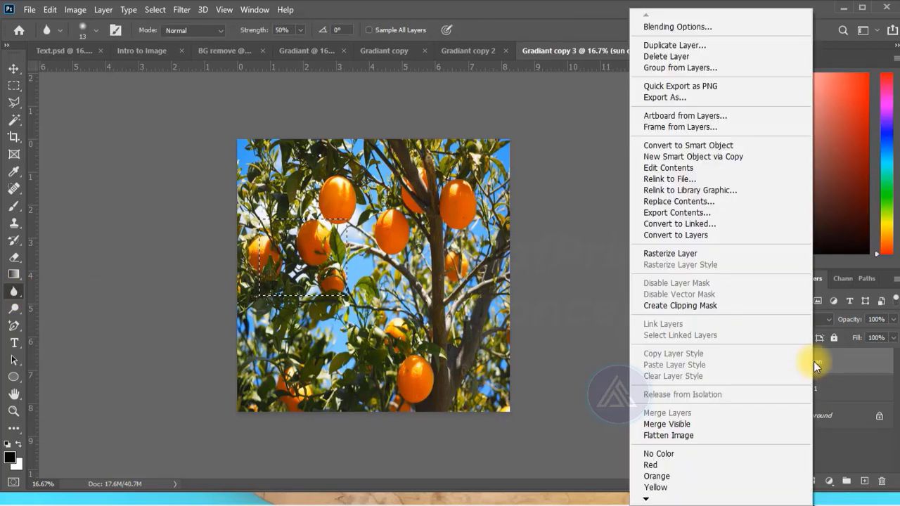
left_click(655, 252)
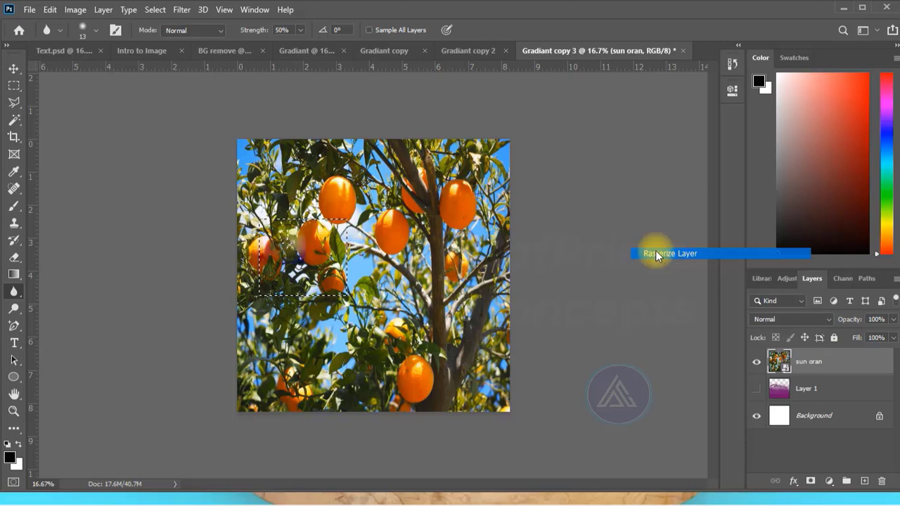
left_click(78, 31)
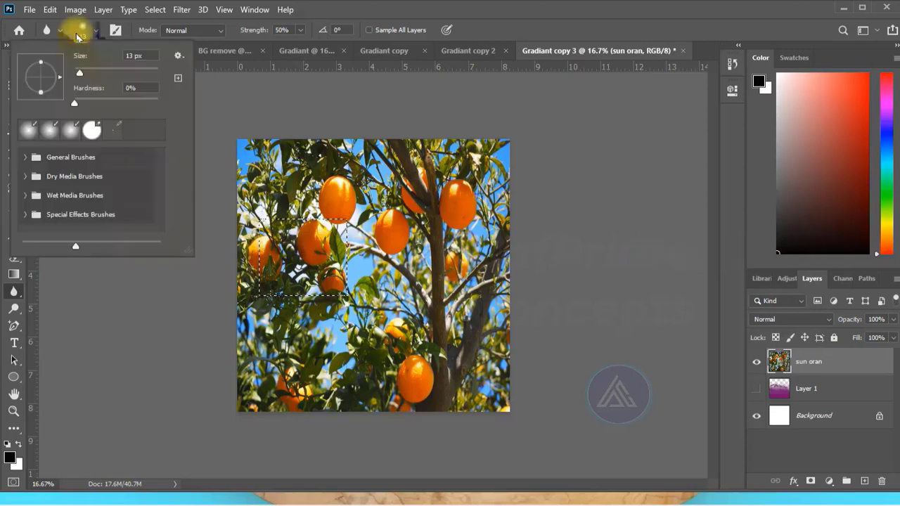
left_click_drag(79, 73, 135, 73)
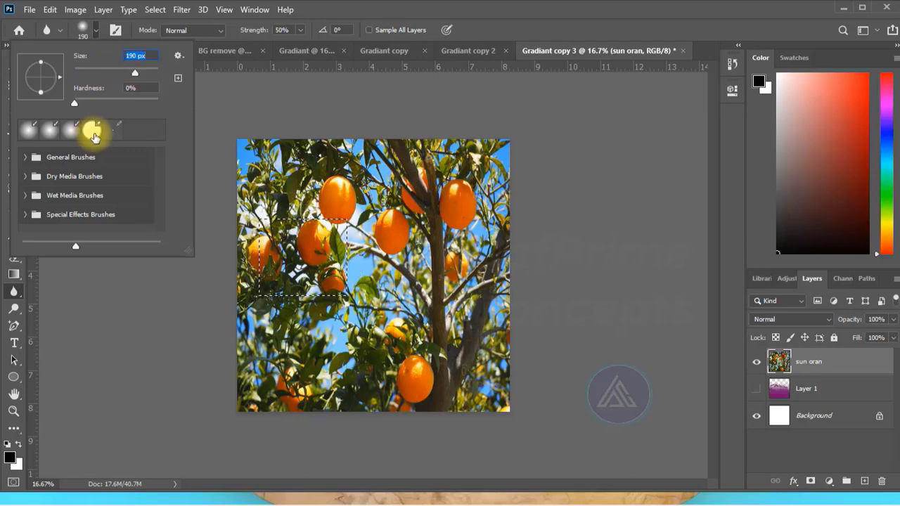
- Try erasing the oranges inside the selection with a 338 px eraser at 100% hardness, and undo the strokes
left_click(92, 131)
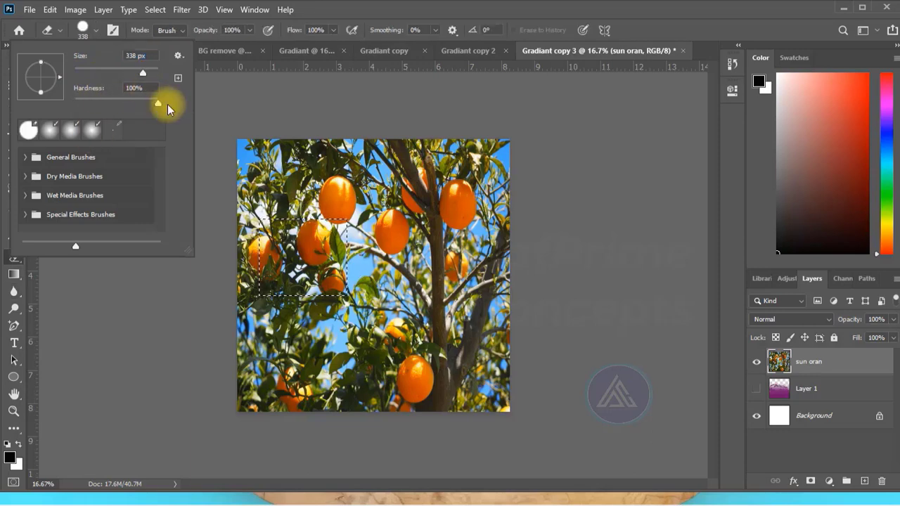
left_click(312, 250)
left_click_drag(312, 250, 315, 244)
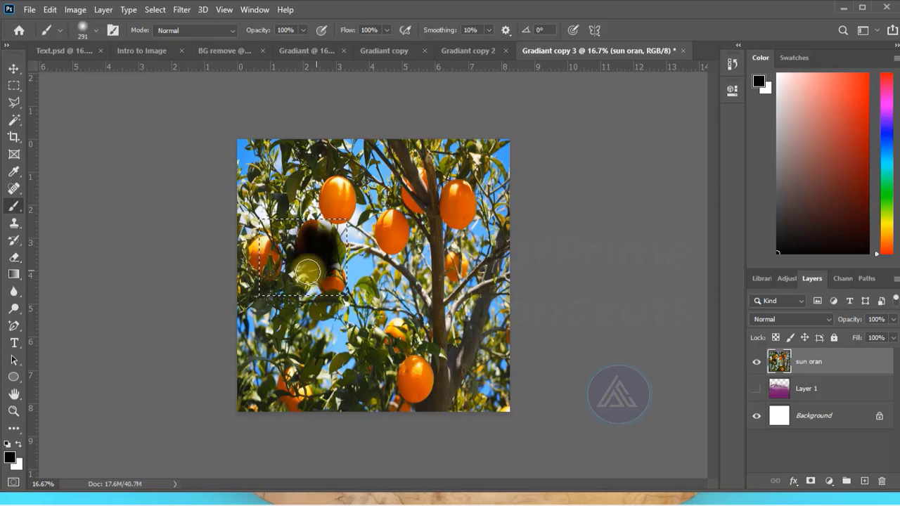
mouse_move(312, 268)
left_mouse_down()
mouse_move(314, 232)
mouse_move(290, 240)
mouse_move(302, 281)
mouse_move(332, 254)
mouse_move(328, 284)
mouse_move(336, 251)
mouse_move(329, 291)
mouse_move(262, 264)
left_mouse_up()
key("ctrl+z")
key("ctrl+z")
key("ctrl+z")
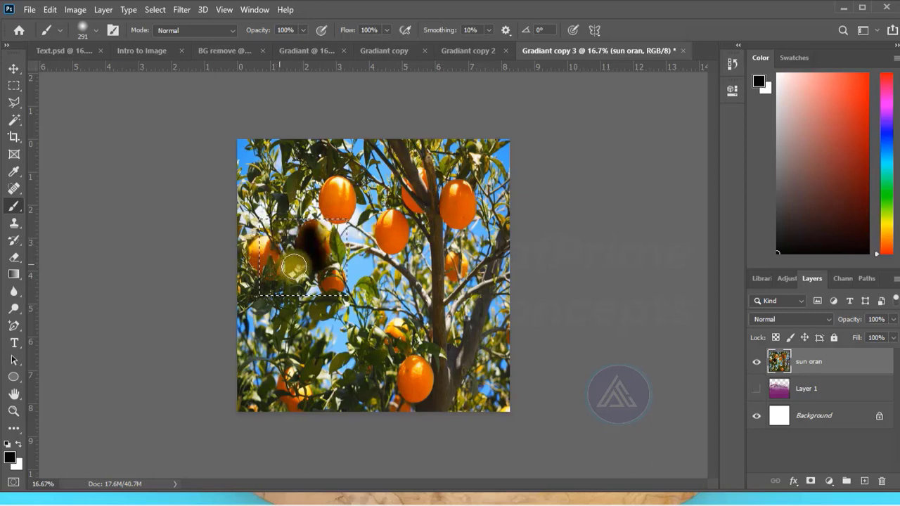
- Darken the oranges inside the selection with a soft black 291 px brush at 28% opacity
left_click_drag(312, 246, 324, 301)
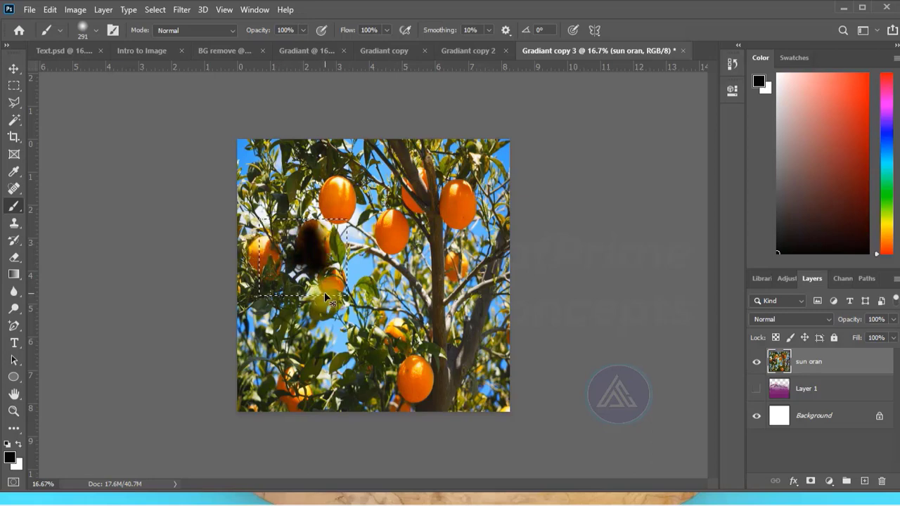
key("ctrl+z")
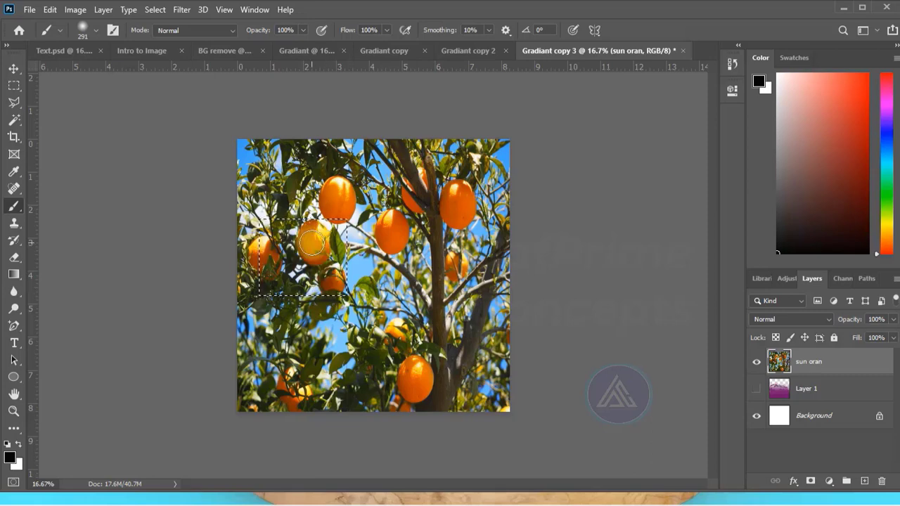
left_click(304, 30)
left_click_drag(304, 45, 258, 45)
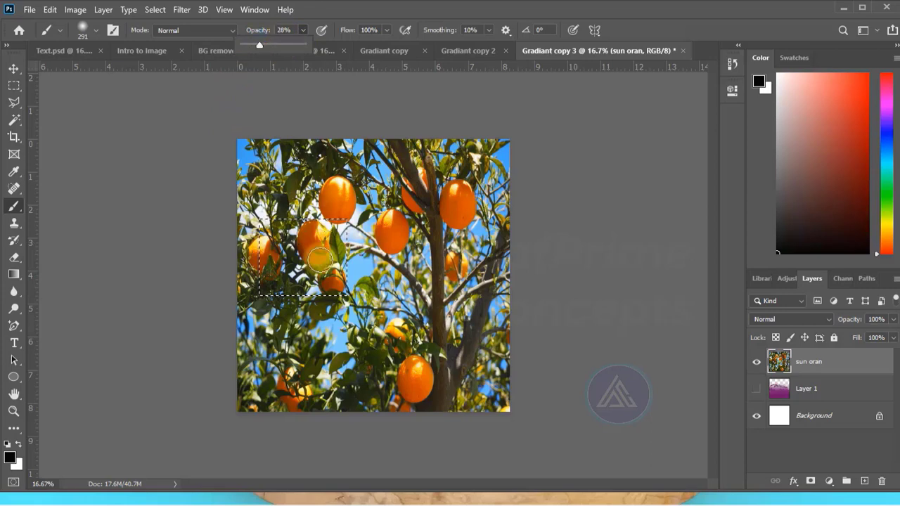
left_click_drag(321, 259, 317, 244)
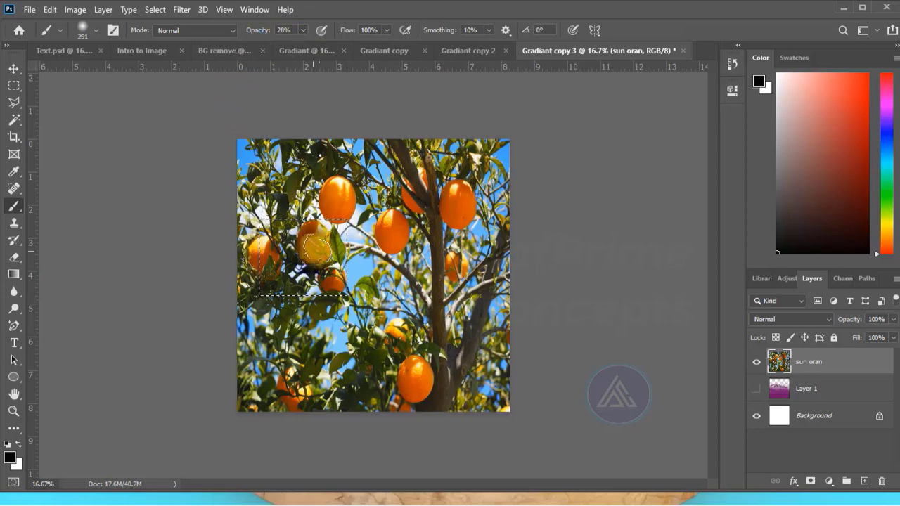
mouse_move(260, 251)
left_mouse_down()
mouse_move(298, 260)
mouse_move(291, 241)
mouse_move(266, 281)
mouse_move(323, 253)
left_mouse_up()
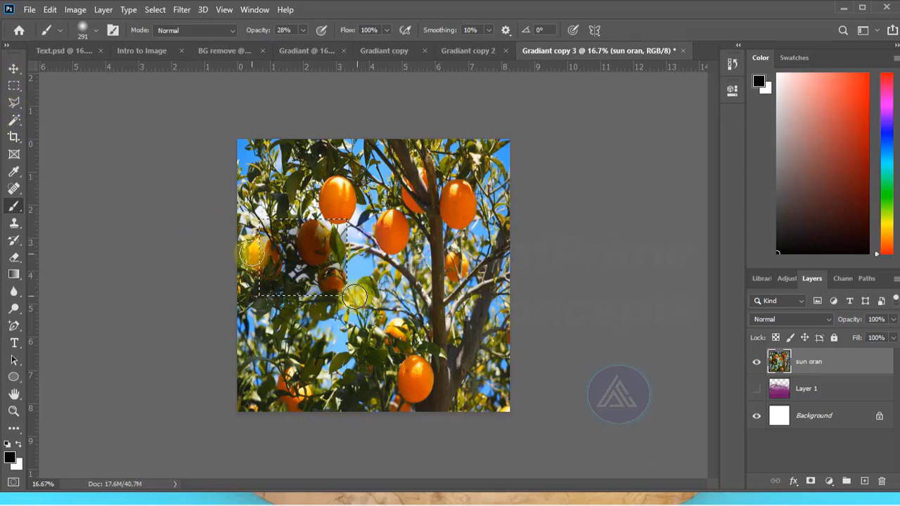
left_click(14, 104)
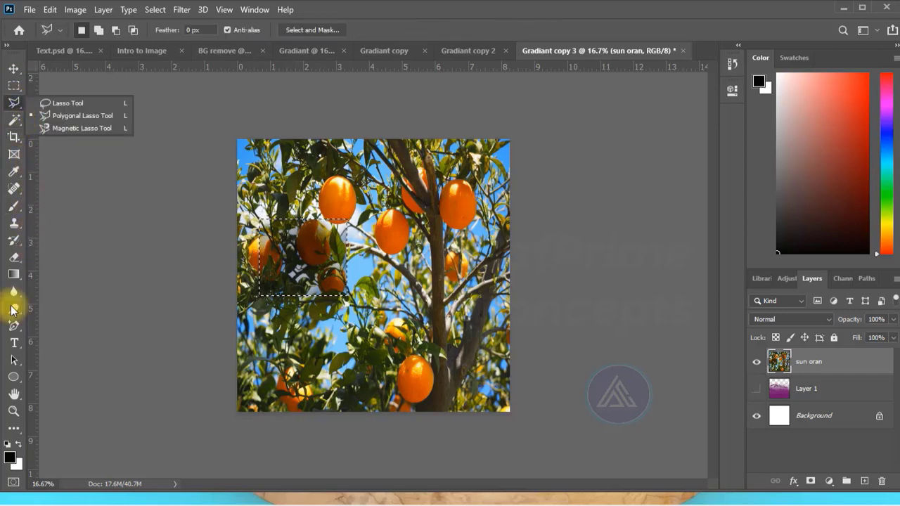
left_click(190, 236)
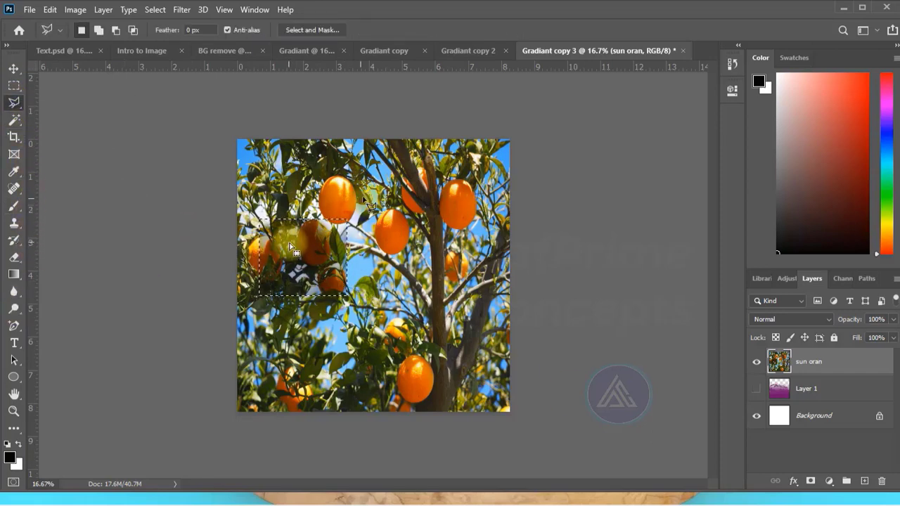
double_click(260, 296)
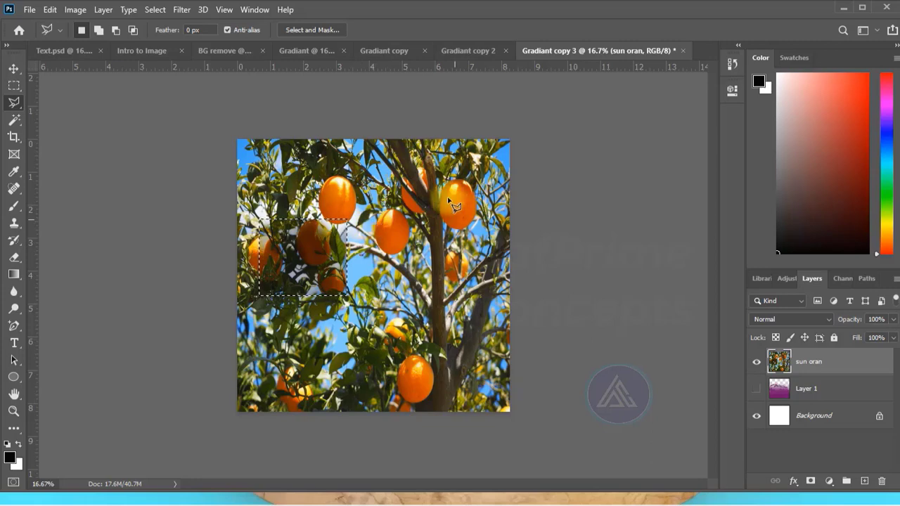
- Switch to the Move tool and remove the rectangular selection around the oranges
left_click(14, 69)
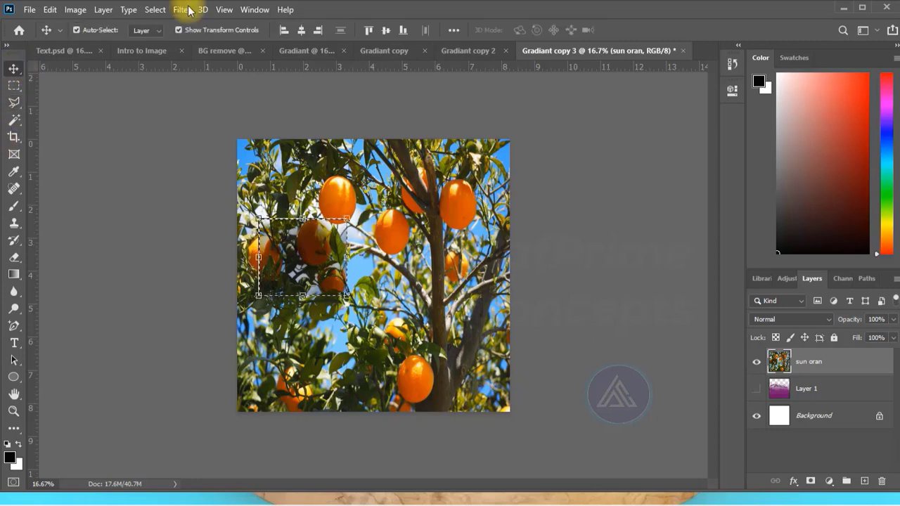
left_click(155, 10)
left_click(185, 36)
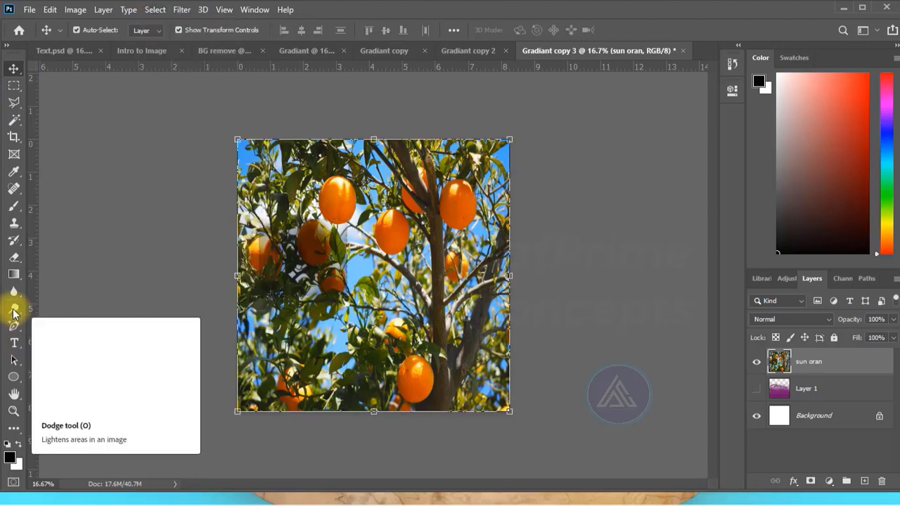
- Lighten the leftmost darkened orange using the Dodge tool with an enlarged brush, Midtones range and 50% exposure
left_click(14, 309)
left_click(312, 244)
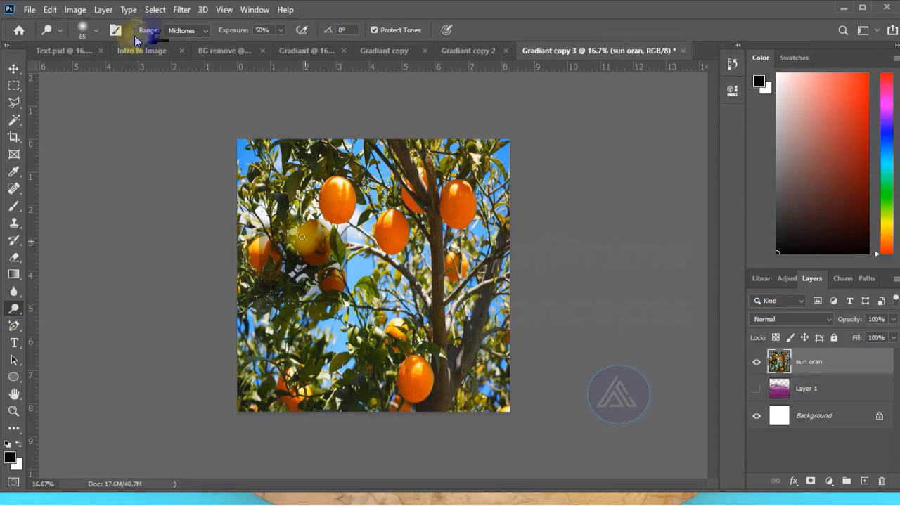
key("ctrl+z")
left_click(94, 31)
left_click_drag(88, 76, 110, 74)
left_click_drag(273, 246, 272, 270)
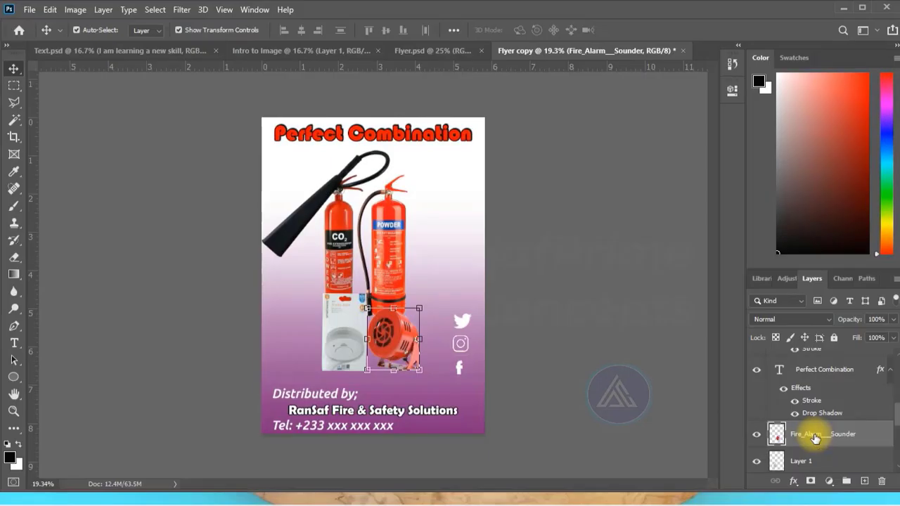
- In the Flyer copy document, nudge the 5kg co2 extinguisher layer slightly to the right
left_click(581, 188)
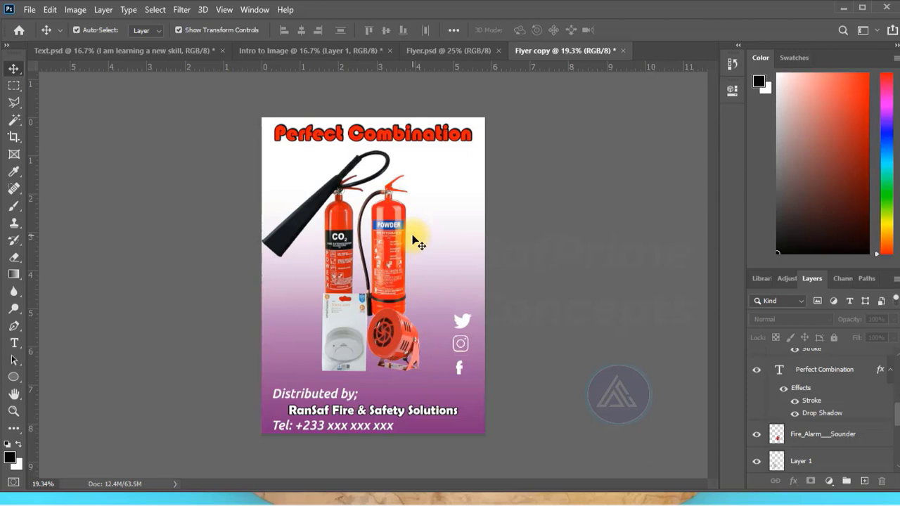
left_click(341, 239)
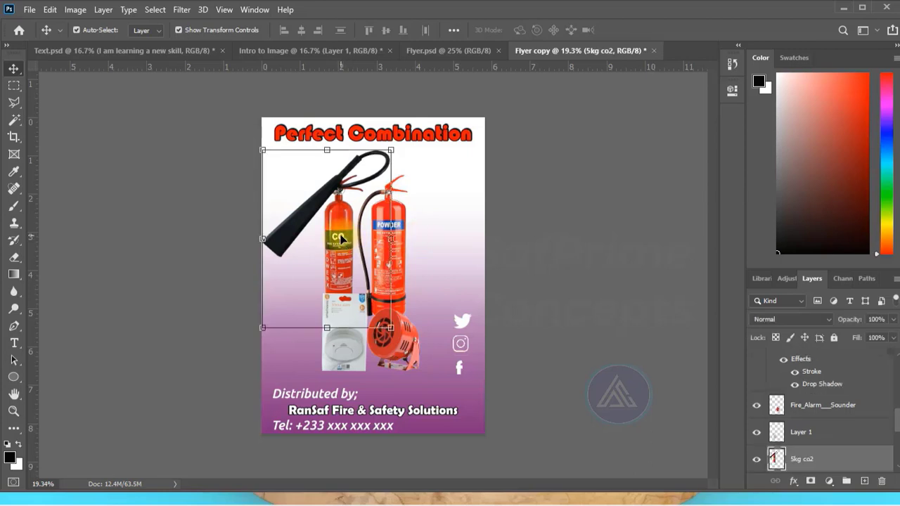
key("shift+Right")
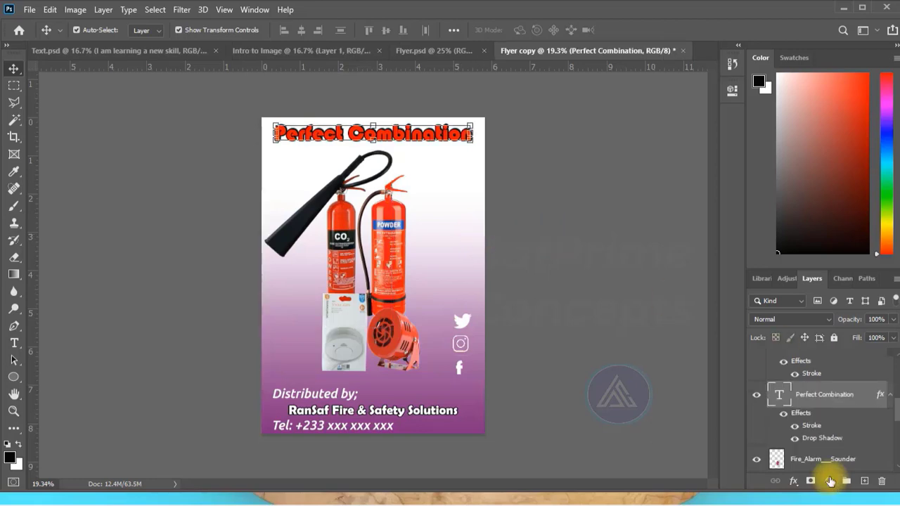
- Add a Levels adjustment layer above the Perfect Combination text layer and set its midtone input to 1.46
left_click(830, 481)
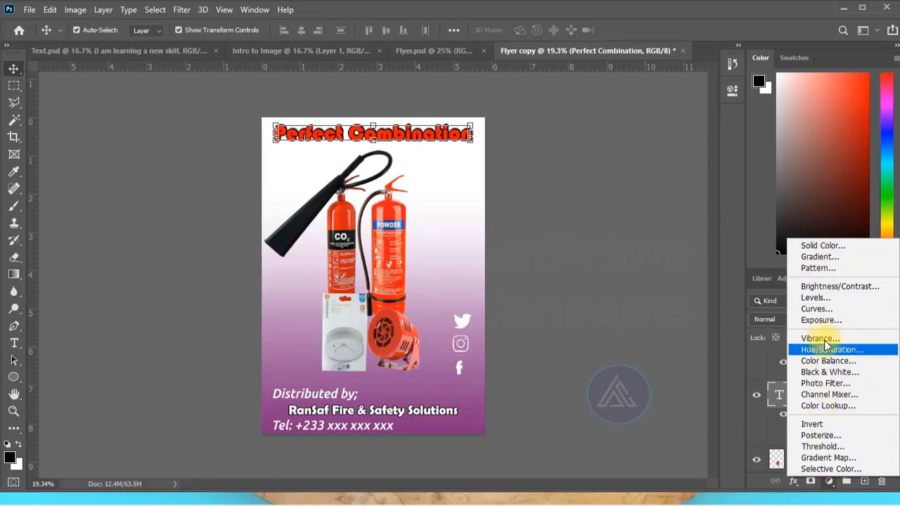
key("Escape")
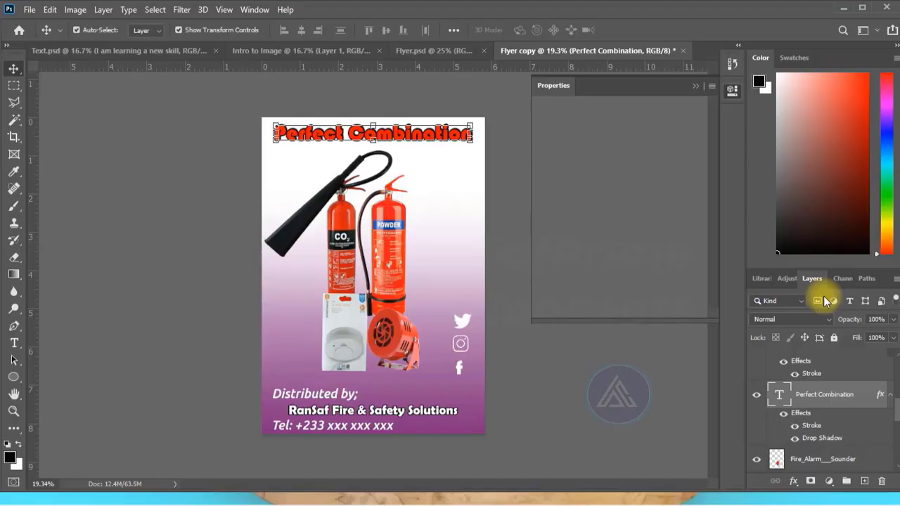
left_click(636, 239)
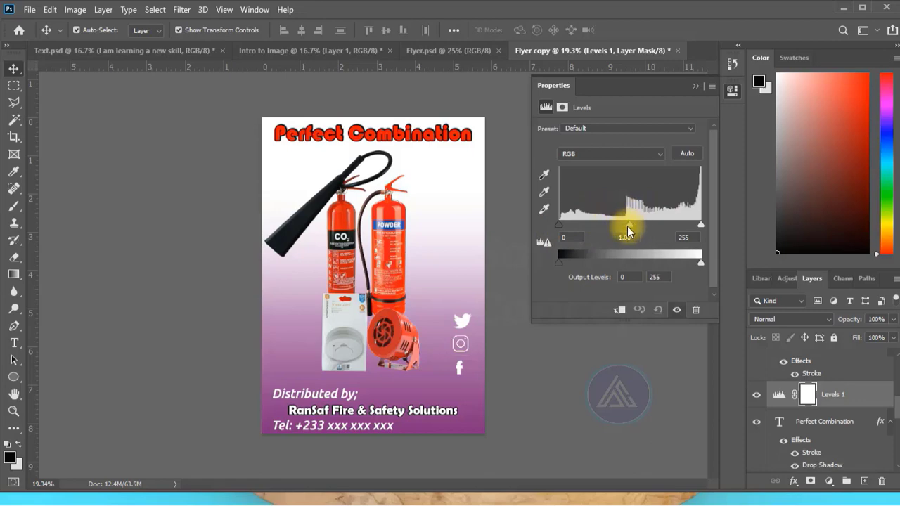
left_click_drag(630, 226, 660, 226)
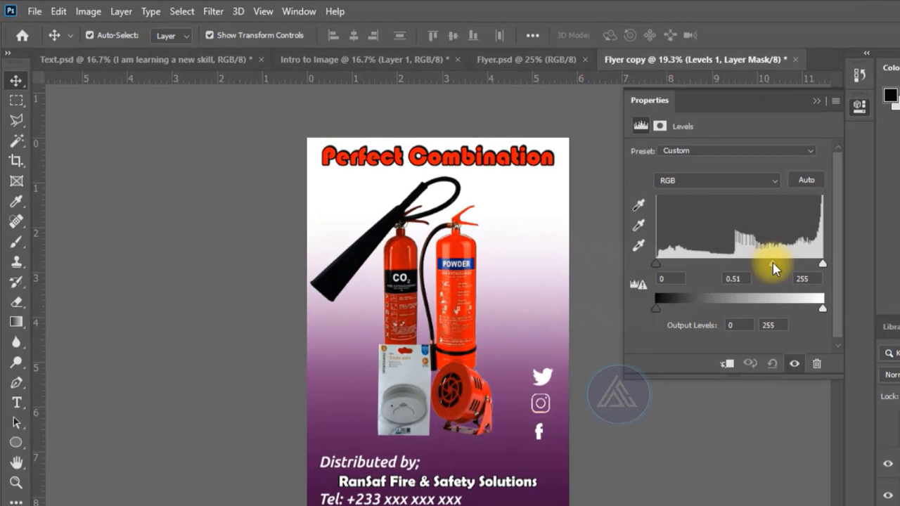
left_click_drag(774, 267, 717, 264)
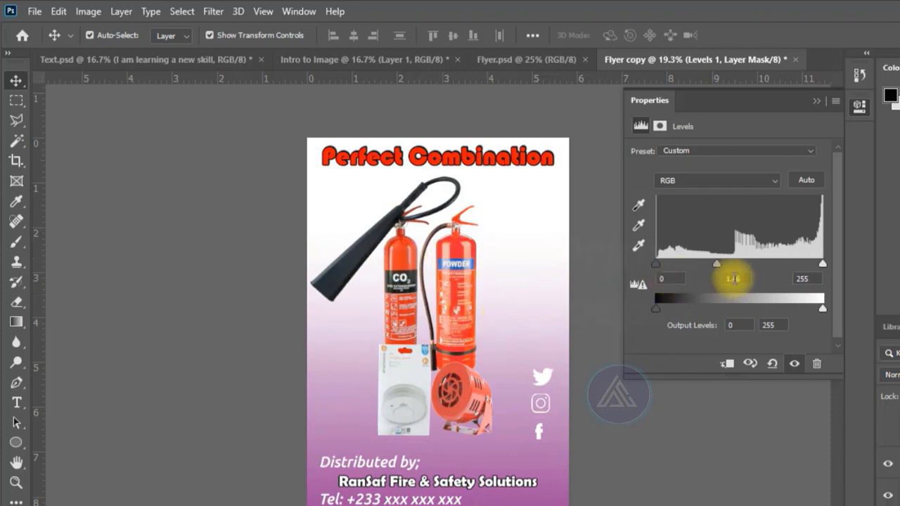
- Set the Levels inputs to 27 for shadows, 1.94 for midtones and 228 for highlights, keeping output levels at 0 and 255
mouse_move(814, 260)
left_mouse_down()
mouse_move(779, 265)
mouse_move(818, 265)
mouse_move(805, 267)
left_mouse_up()
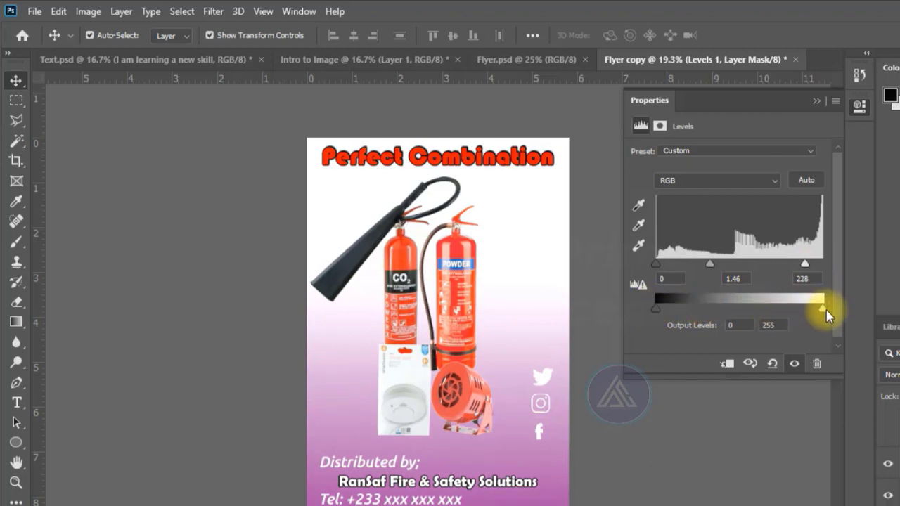
left_click_drag(823, 308, 806, 310)
left_click_drag(814, 307, 831, 310)
mouse_move(656, 264)
left_mouse_down()
mouse_move(669, 270)
mouse_move(665, 259)
mouse_move(676, 270)
mouse_move(657, 265)
mouse_move(659, 273)
mouse_move(681, 277)
mouse_move(720, 262)
mouse_move(674, 262)
left_mouse_up()
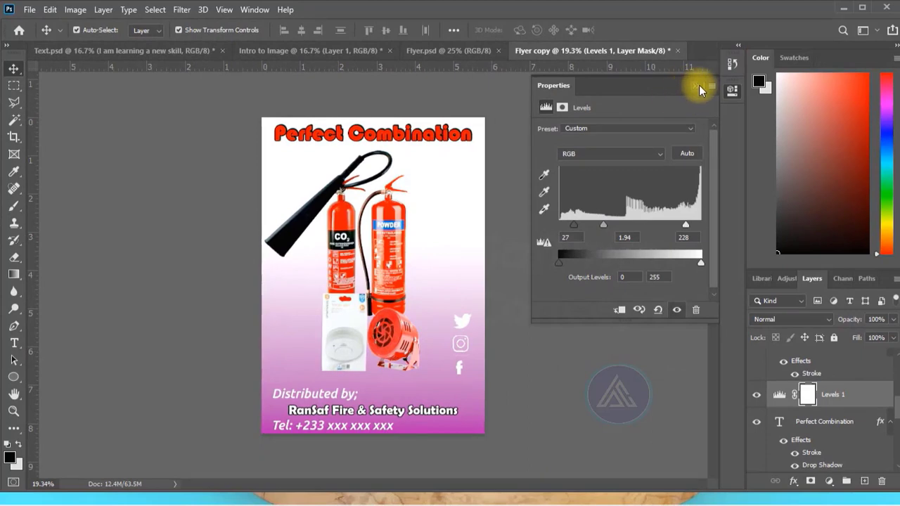
left_click(699, 85)
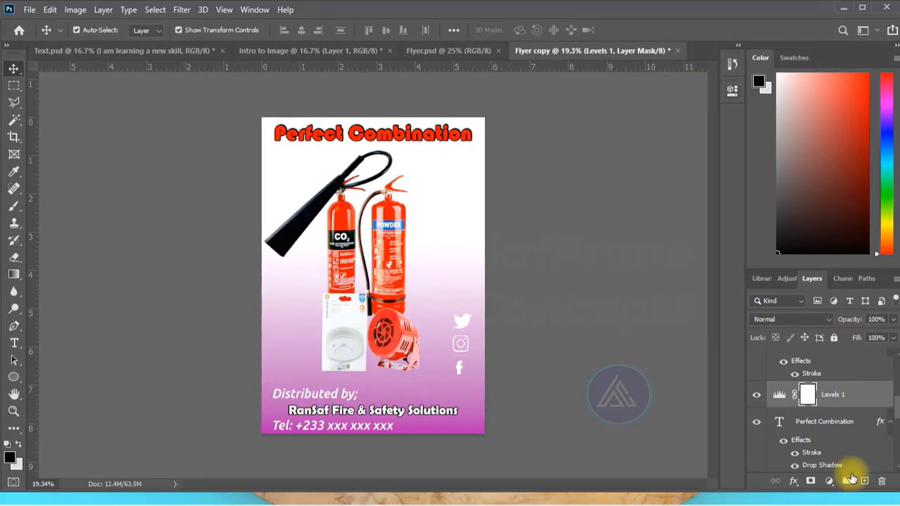
- Compare the flyer with and without the Levels adjustment by hiding and showing the Levels 1 layer
left_click(831, 482)
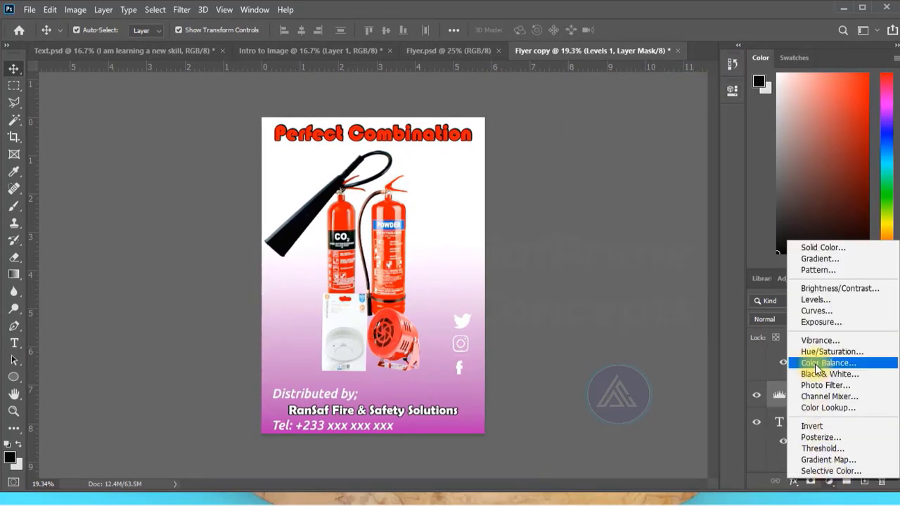
left_click(720, 326)
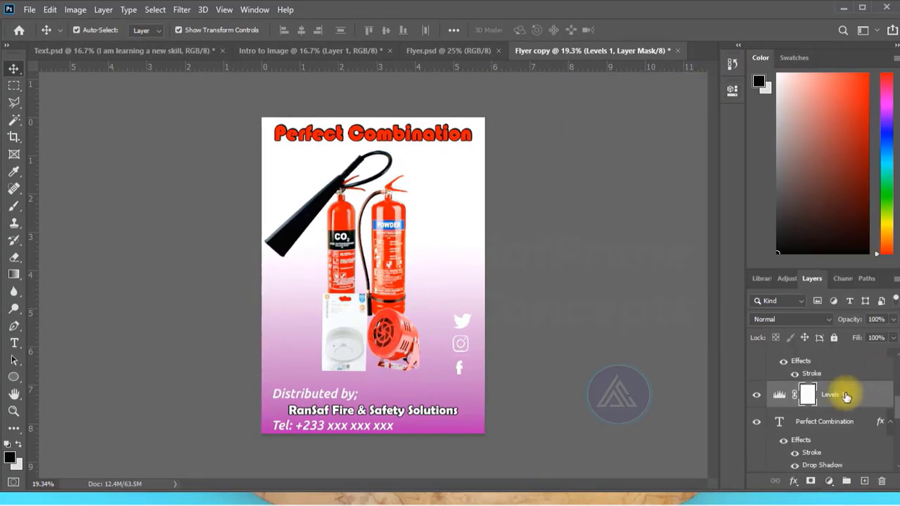
left_click(756, 396)
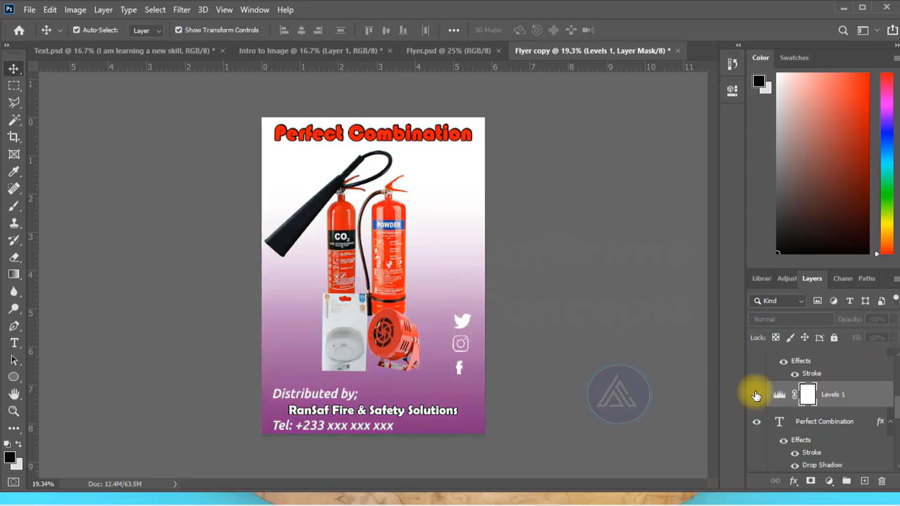
left_click(756, 396)
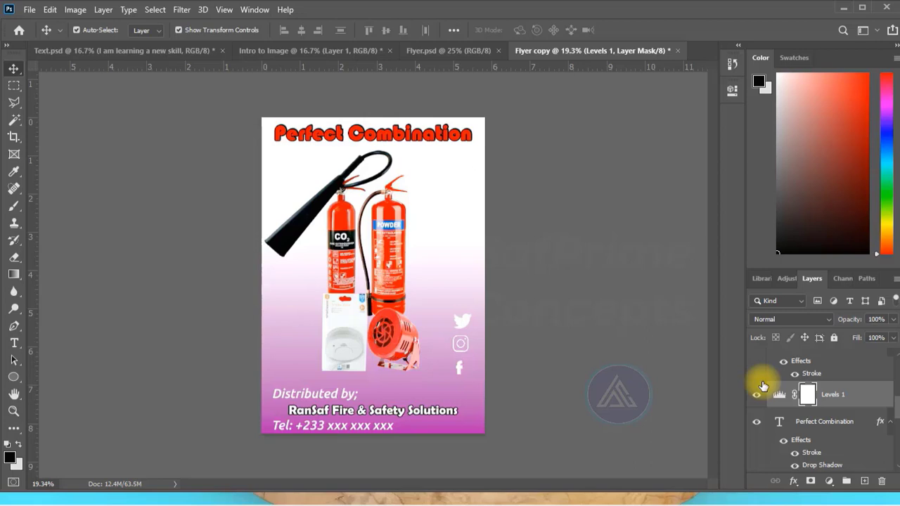
- View the Intro to Image document, then return to the Flyer copy document to review its layers
left_click(281, 50)
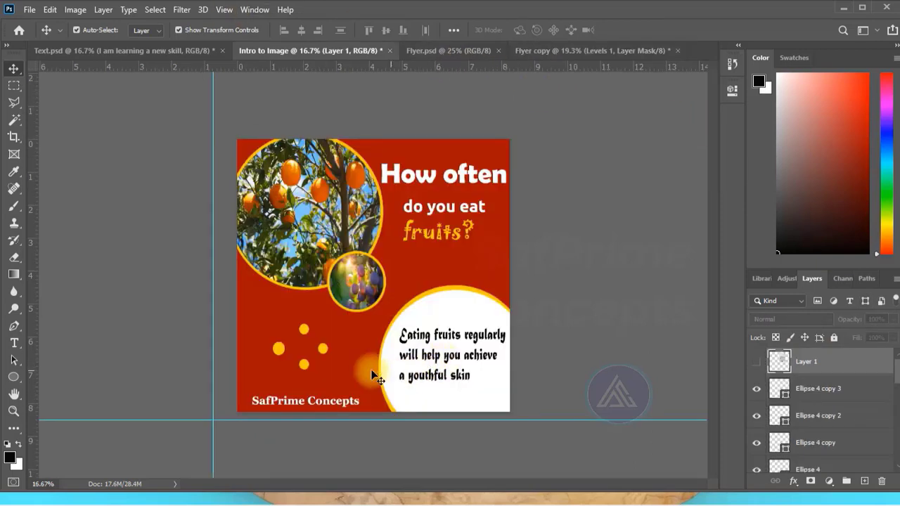
left_click_drag(372, 377, 361, 238)
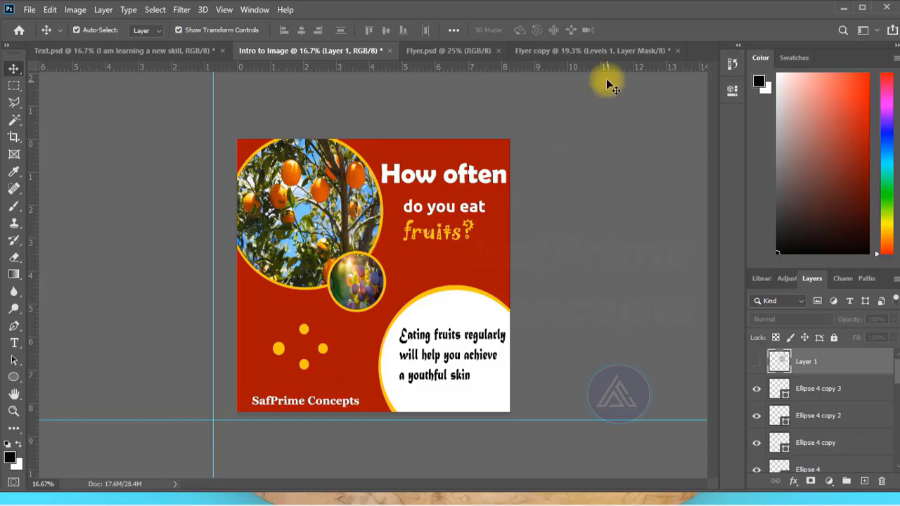
left_click(581, 52)
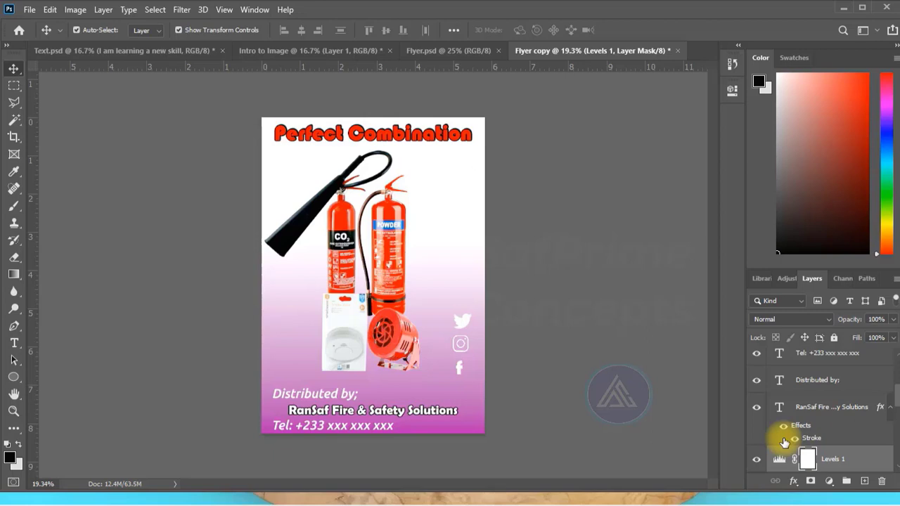
key("f")
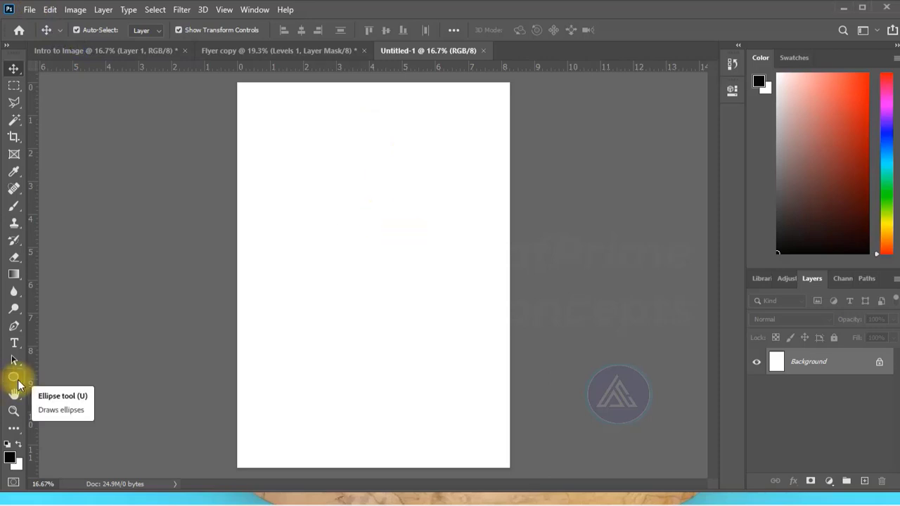
- Draw red and orange rectangular bands across the new page and move the upper orange band down clear of the red one
left_click_drag(18, 385, 45, 378)
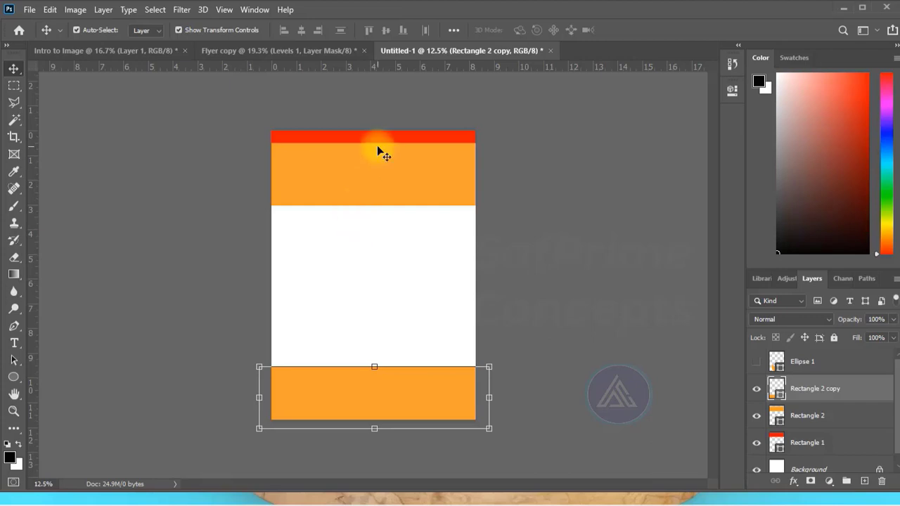
left_click_drag(378, 146, 377, 209)
- Warp the red header band so its lower edge curves upward on the left side into a wave
left_click(374, 172)
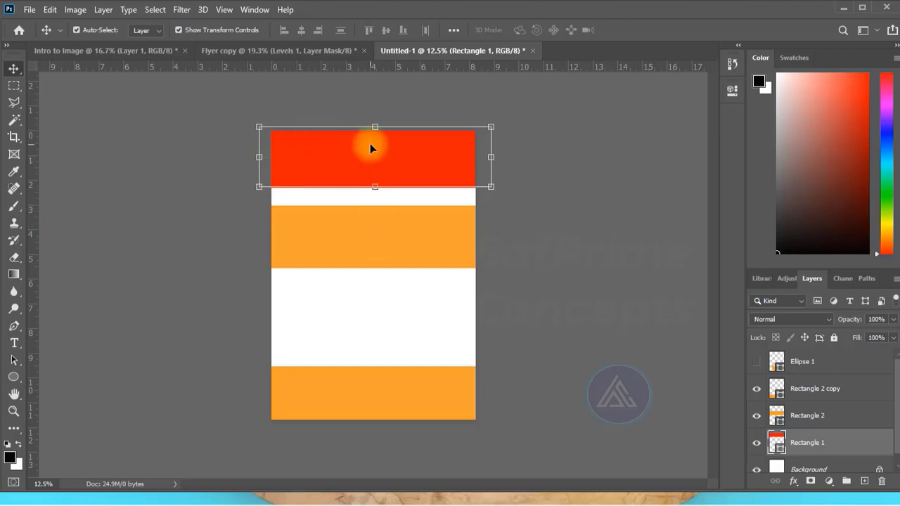
left_click(379, 186)
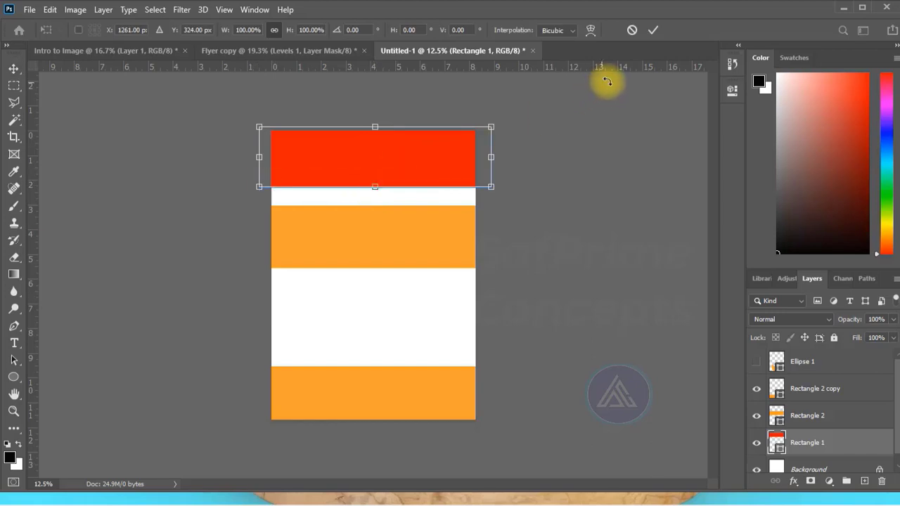
left_click(591, 30)
left_click_drag(336, 187, 295, 132)
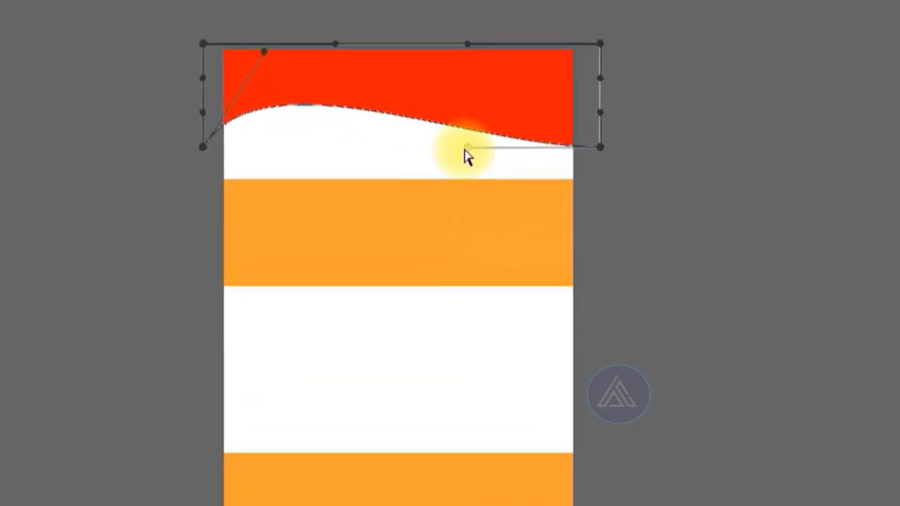
left_click_drag(466, 148, 451, 141)
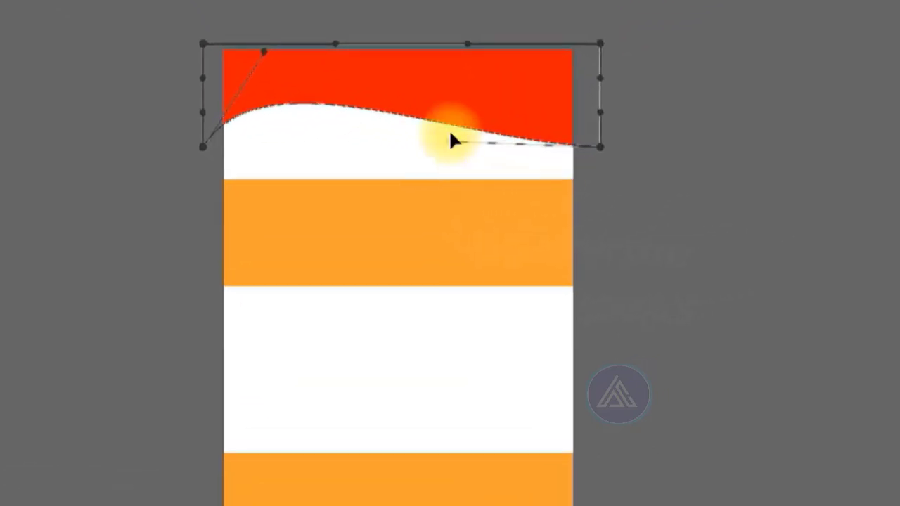
key("Return")
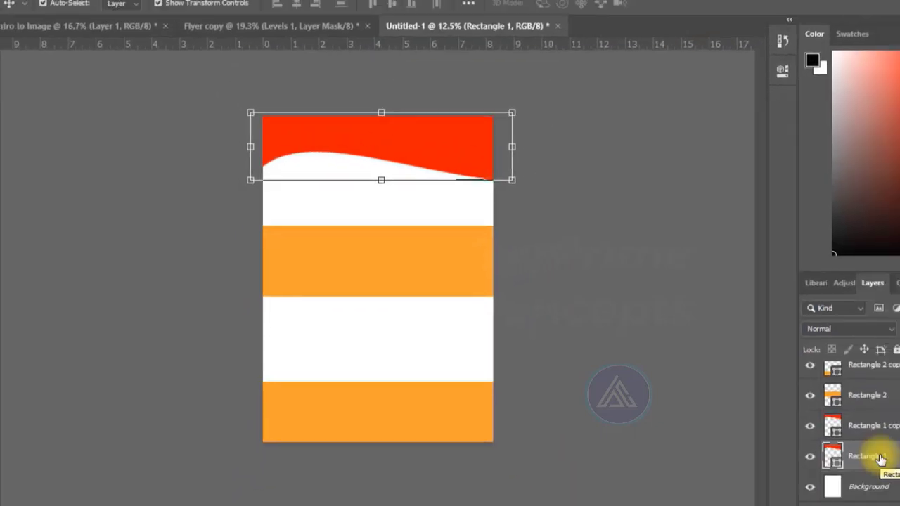
- Offset the Rectangle 1 wave slightly below its red copy and fill it yellow to form a thin edge line
key("Down")
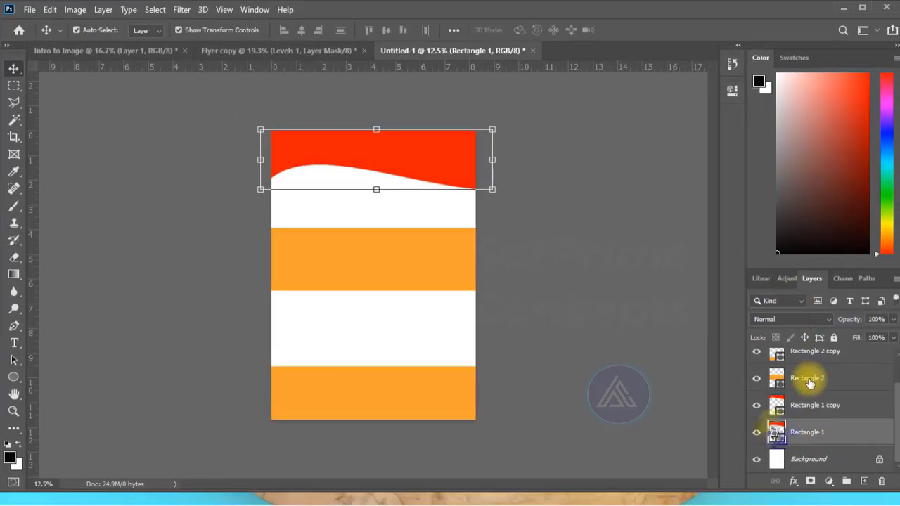
double_click(776, 432)
left_click(627, 202)
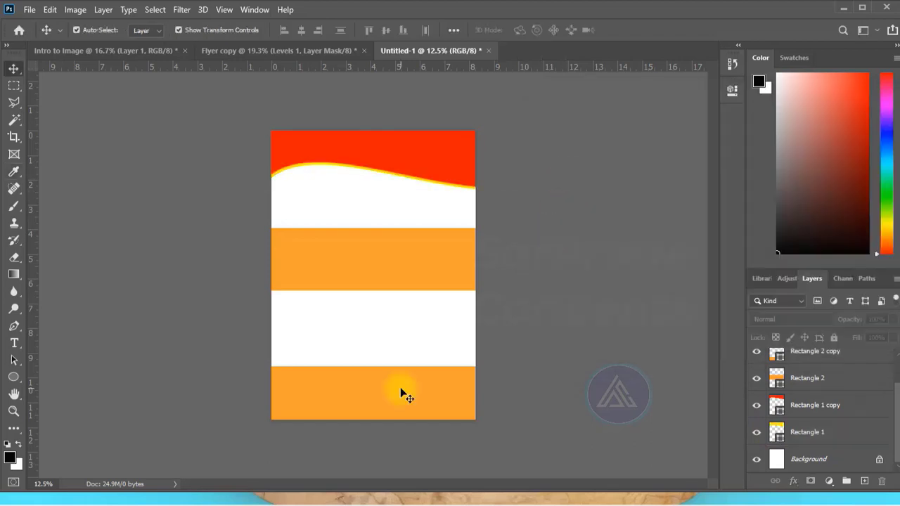
- Warp the bottom orange band so its upper edge dips to the page bottom right of centre and rises again at the right corner
left_click(397, 392)
left_click_drag(377, 366, 612, 30)
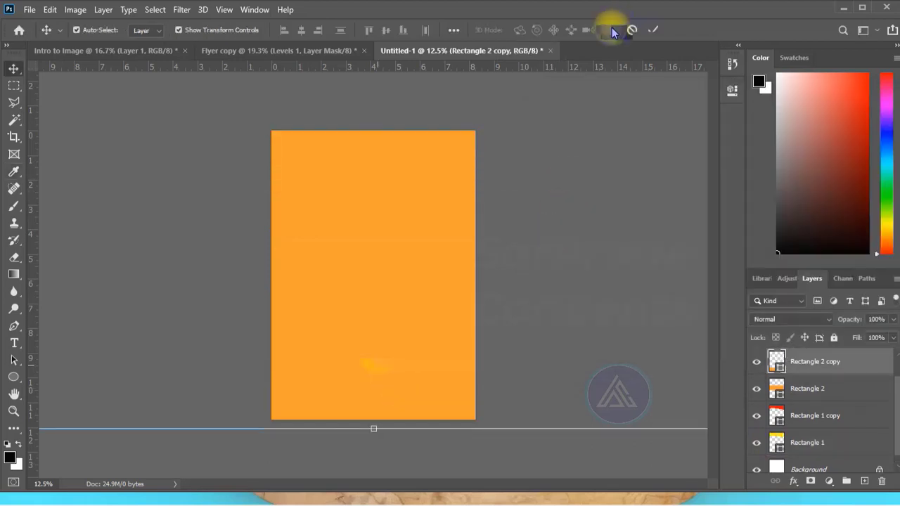
key("Escape")
key("ctrl+t")
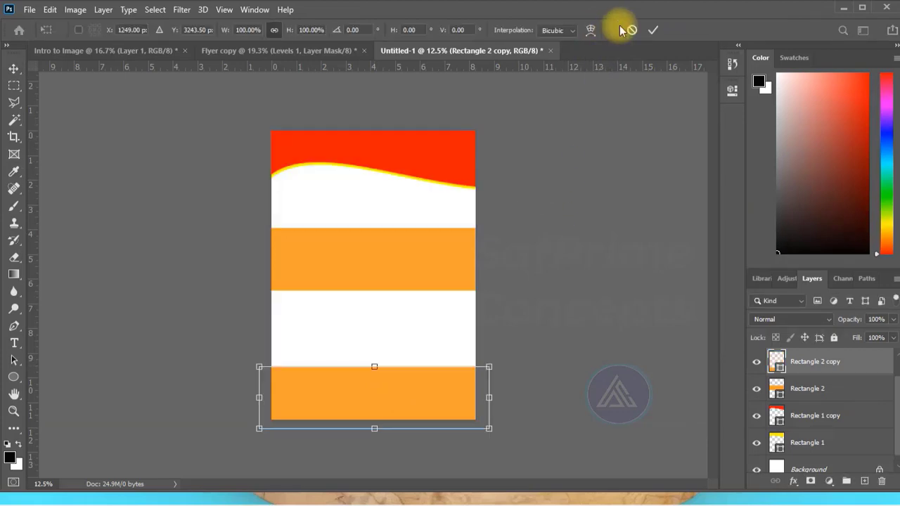
left_click(598, 30)
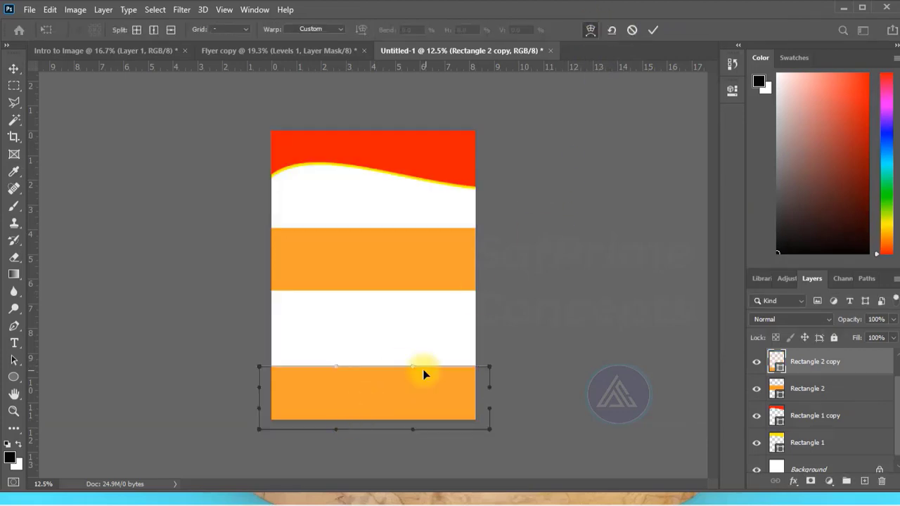
left_click_drag(425, 374, 396, 413)
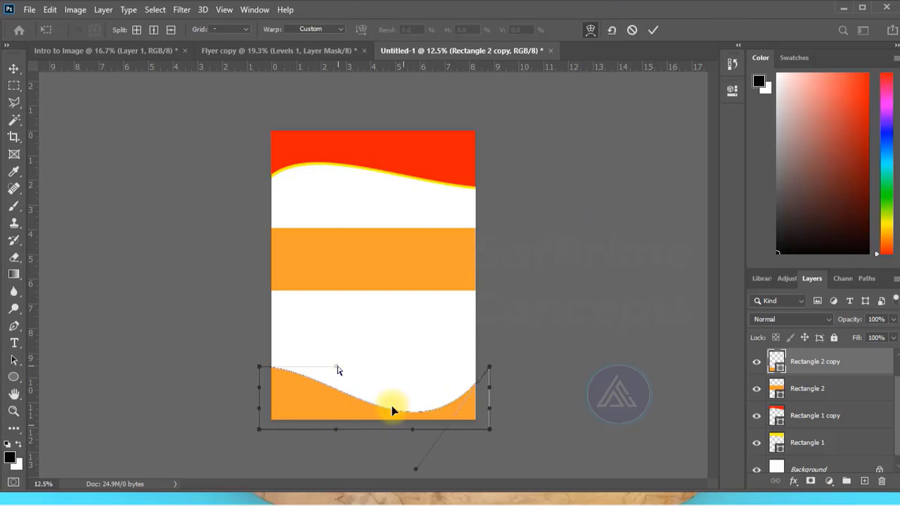
left_click_drag(337, 370, 335, 385)
left_click_drag(489, 367, 491, 390)
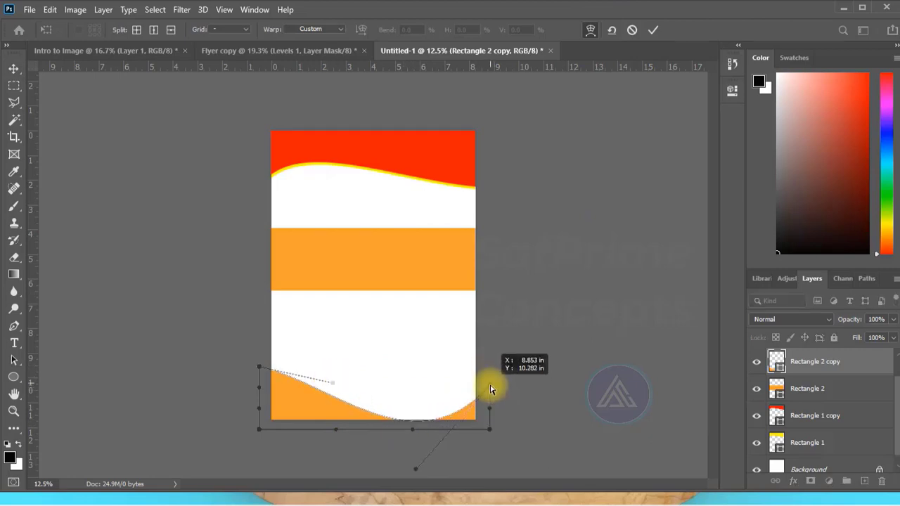
key("Return")
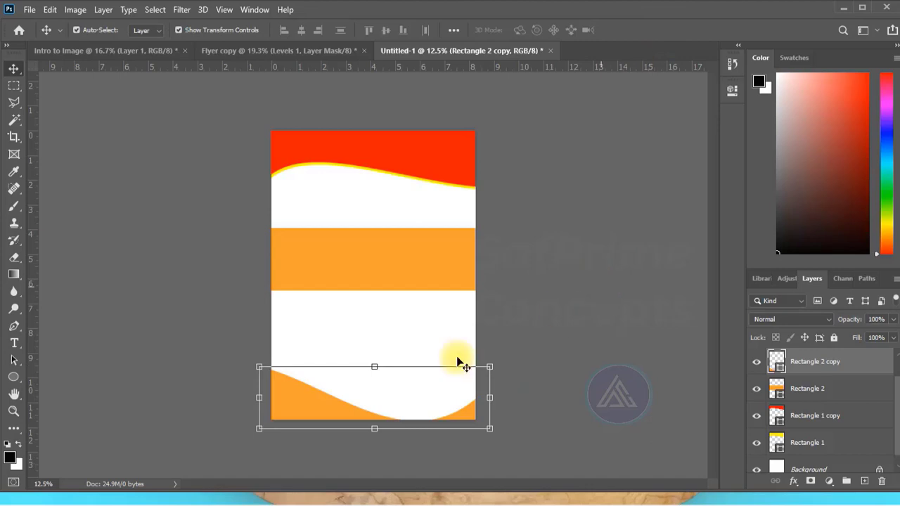
- Delete the orange band in the middle of the page
left_click(379, 260)
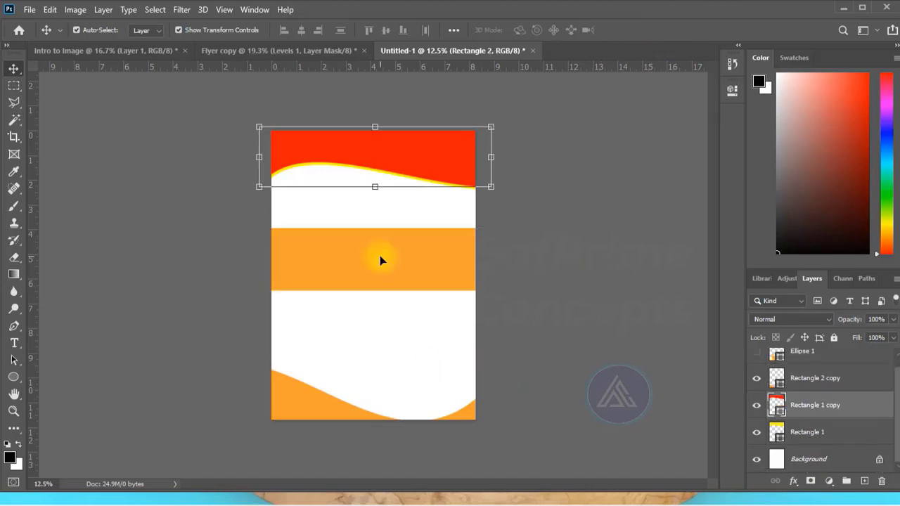
key("Delete")
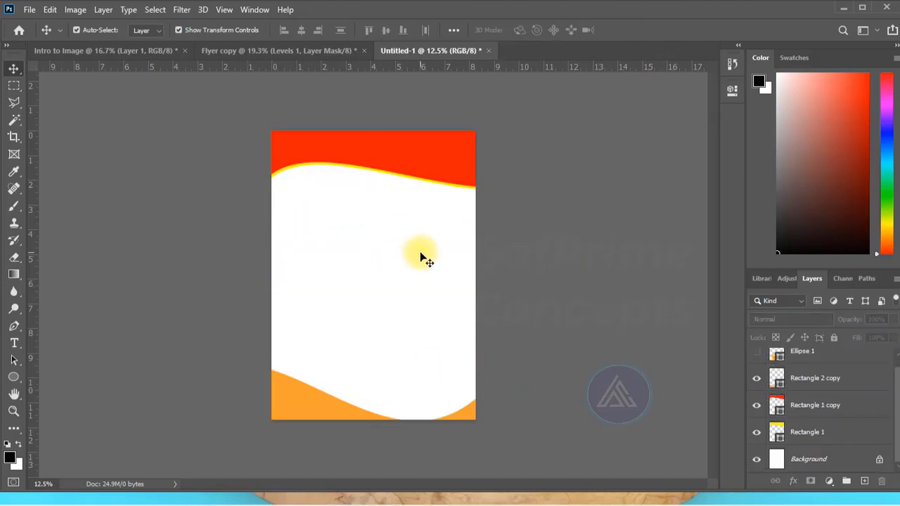
- Add a horizontal text line on the red header wave and set its text colour to white
left_click(17, 344)
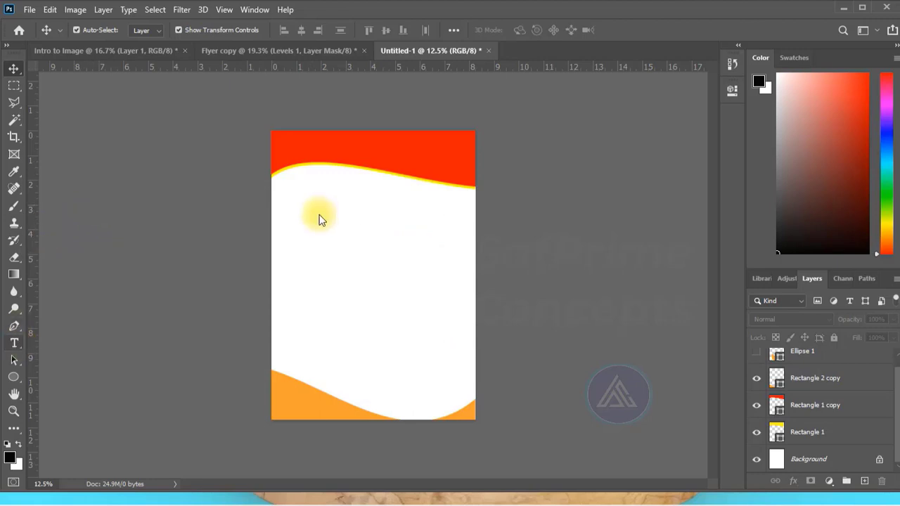
left_click(304, 148)
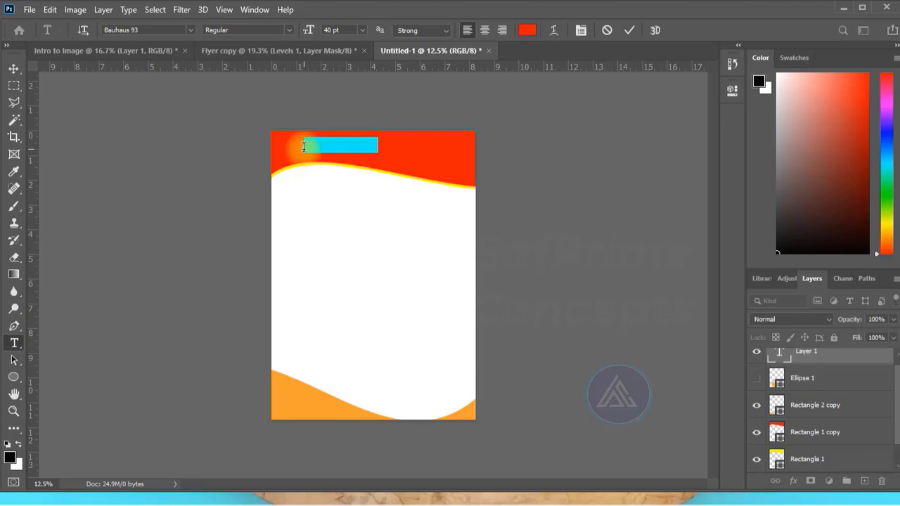
key("ctrl+v")
key("ctrl+a")
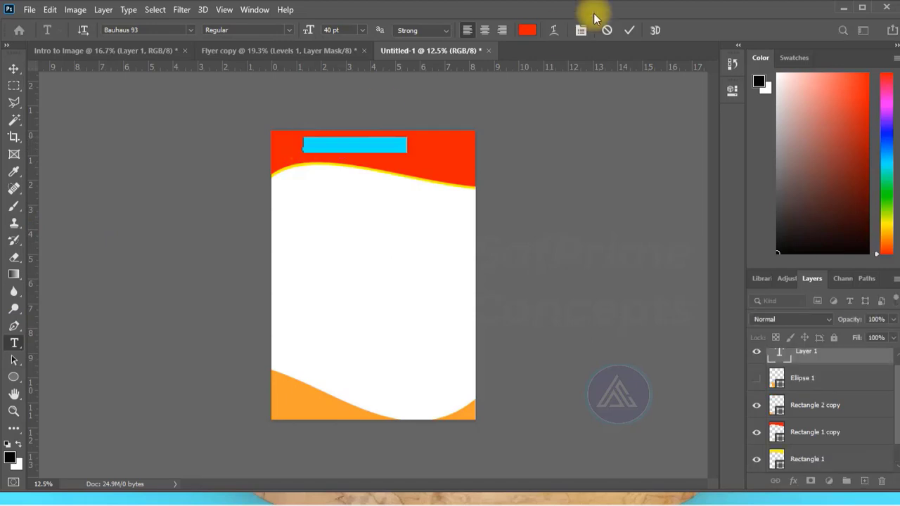
left_click(527, 30)
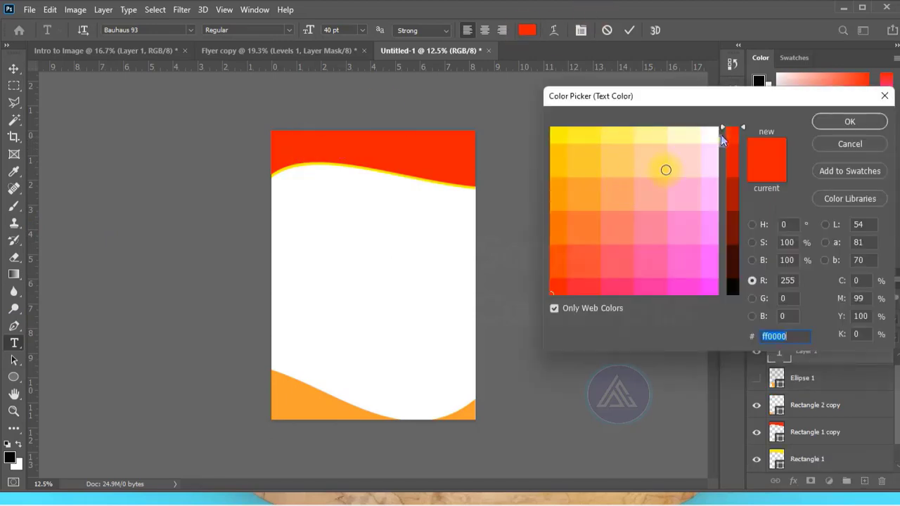
left_click(719, 131)
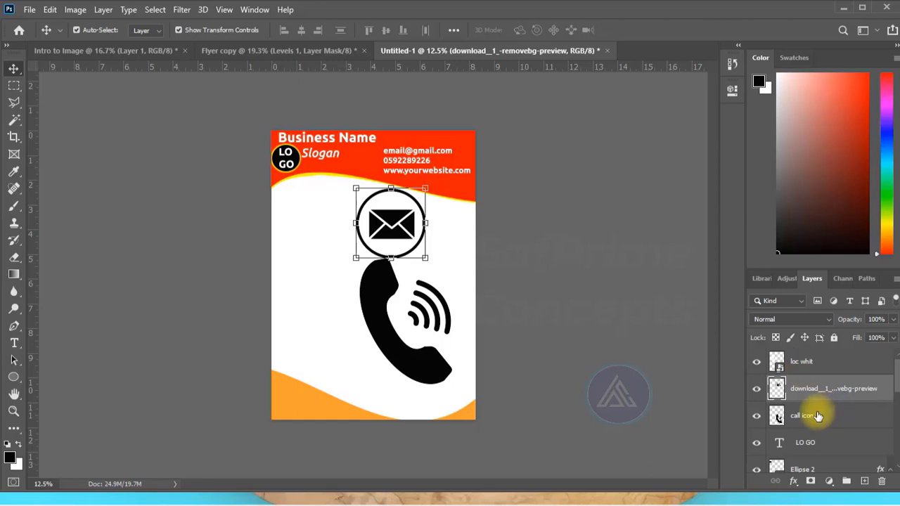
- On the envelope icon layer, raise Blend If's This Layer black value to 188 and apply an orange Color Overlay
double_click(777, 388)
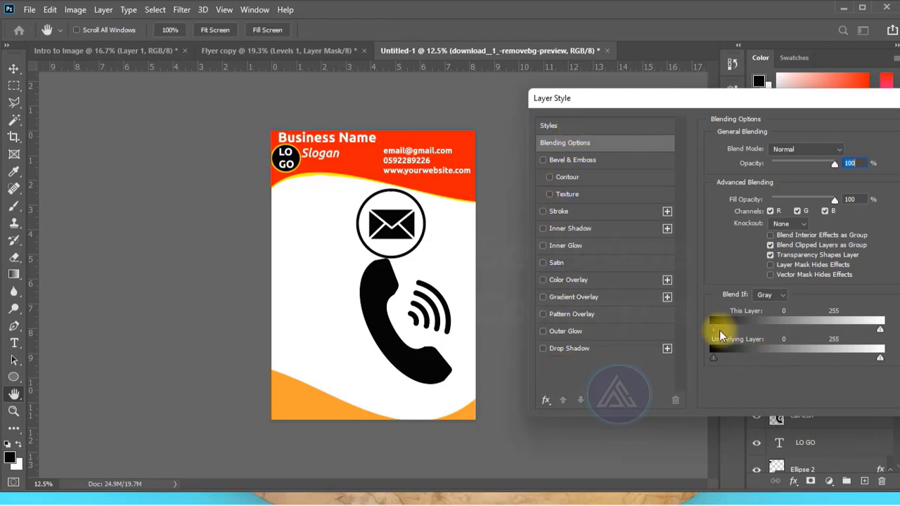
left_click_drag(712, 329, 837, 331)
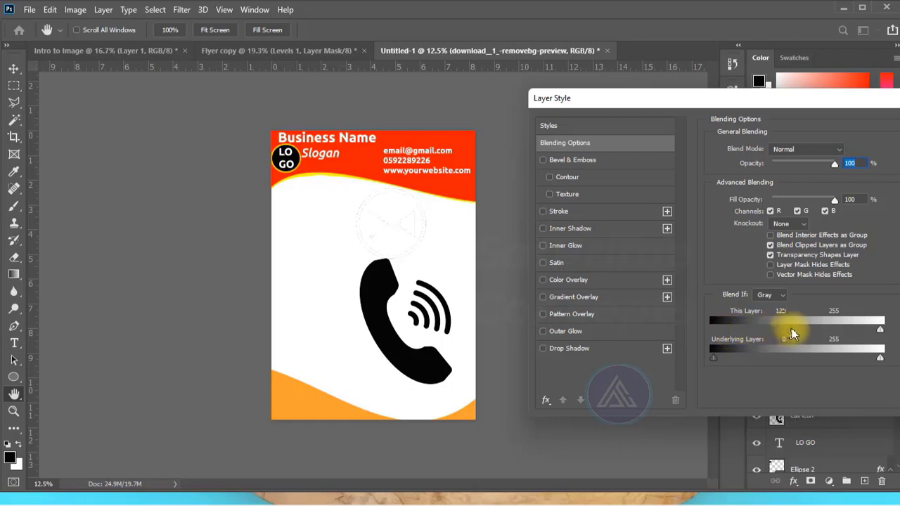
left_click(568, 280)
left_click(848, 150)
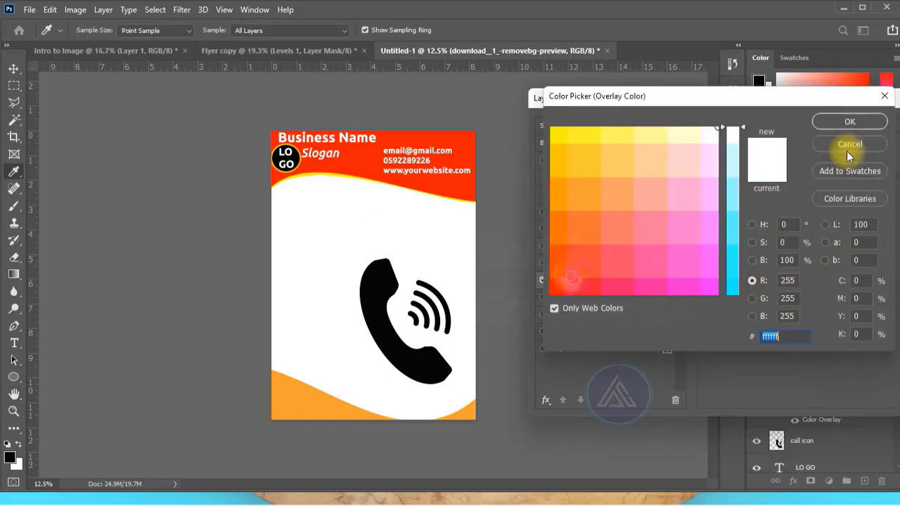
left_click(565, 289)
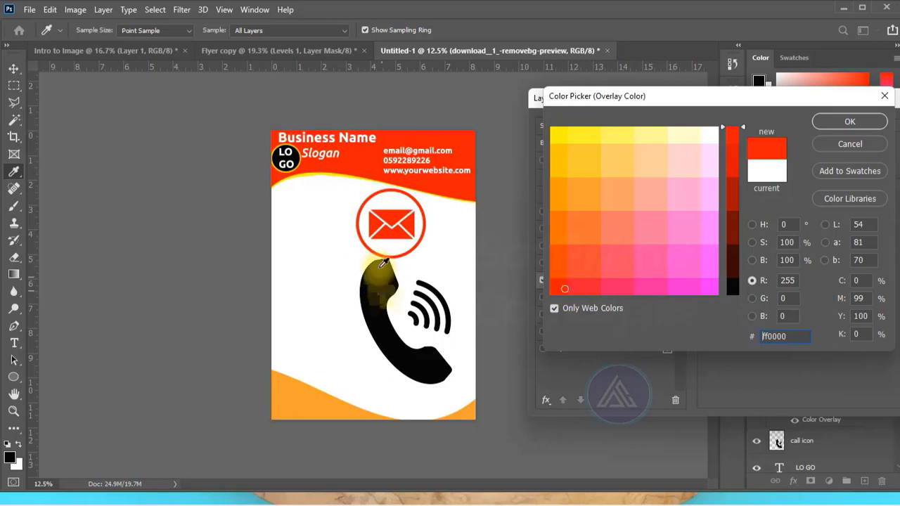
left_click(369, 229)
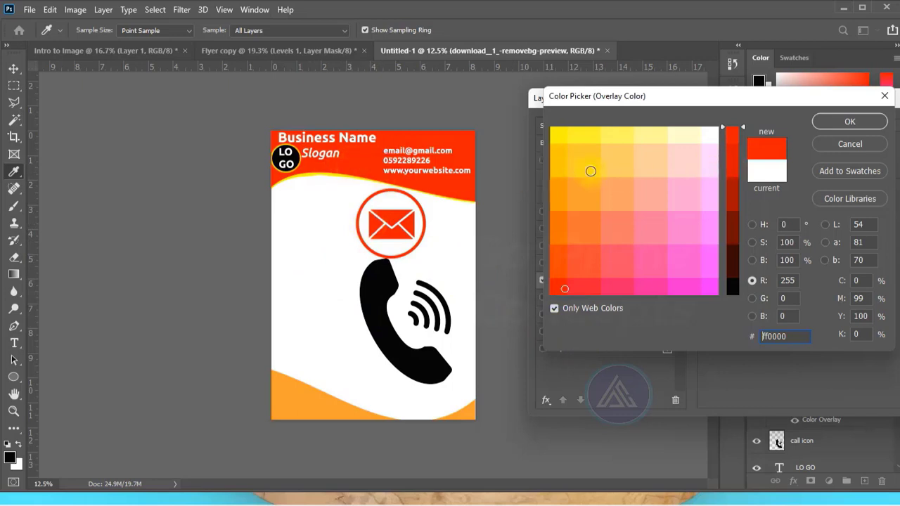
left_click(554, 170)
left_click(560, 195)
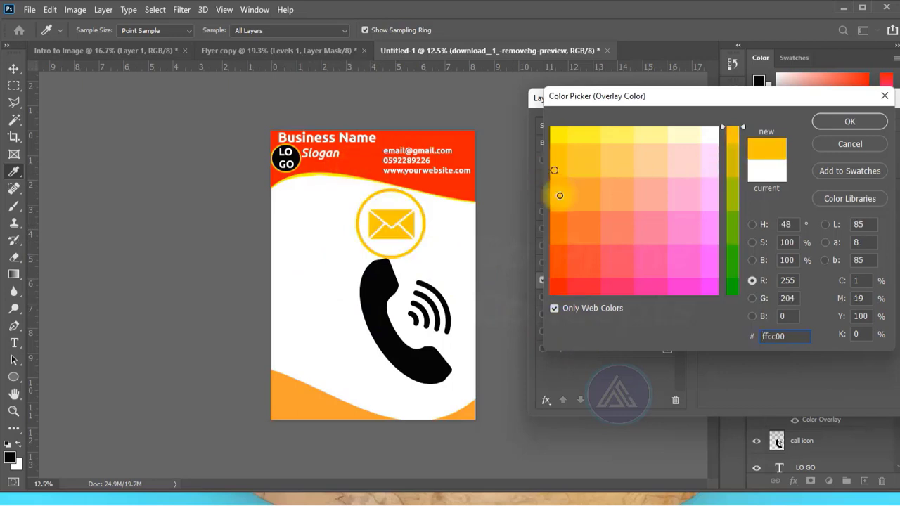
left_click(870, 109)
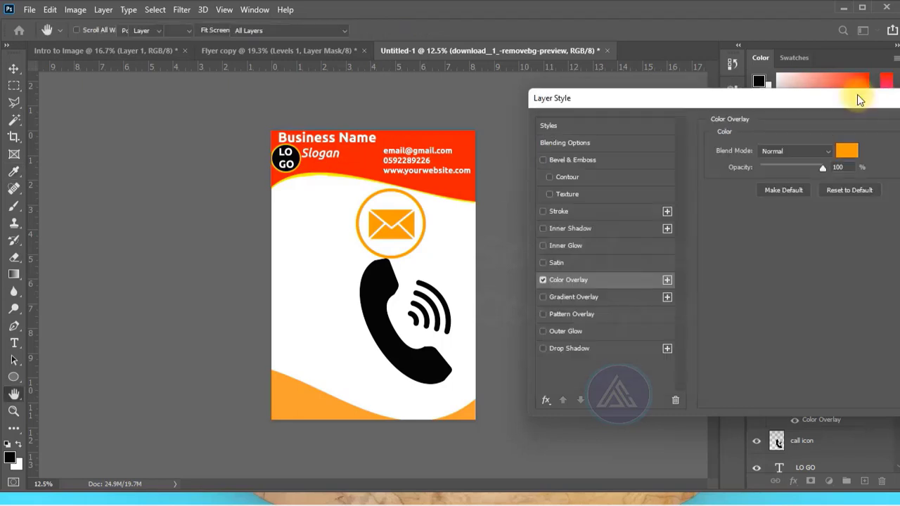
left_click(866, 99)
- Apply an orange Color Overlay to the call icon layer and shrink it toward its lower-right corner to 13.09% width and 9.12% height
left_click(795, 438)
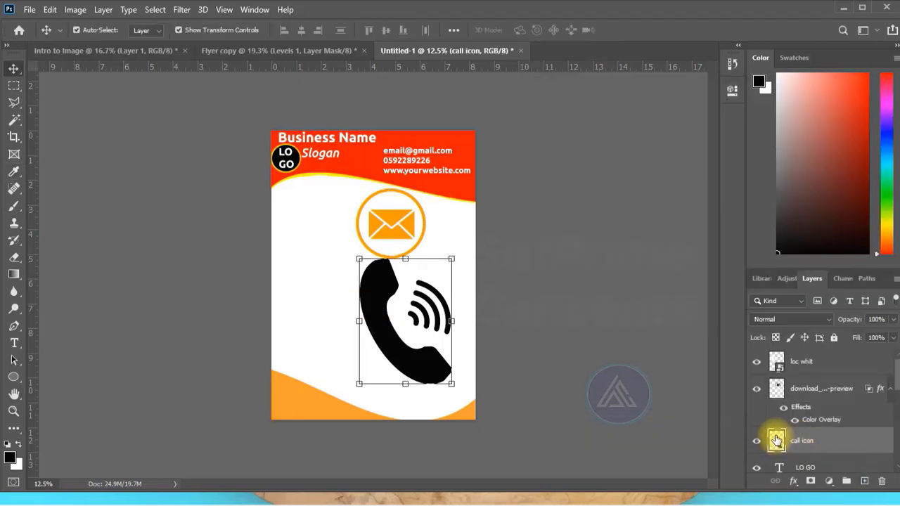
double_click(777, 440)
left_click_drag(683, 344, 810, 349)
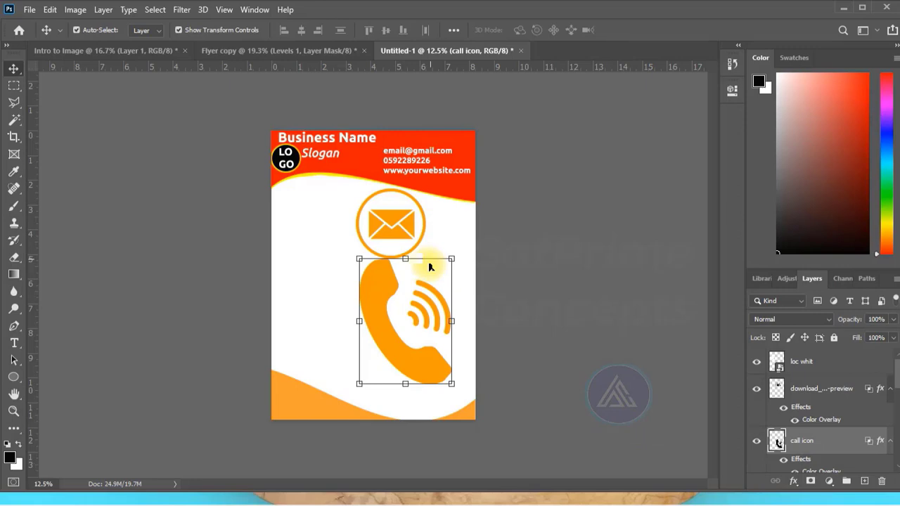
left_click_drag(359, 259, 437, 373)
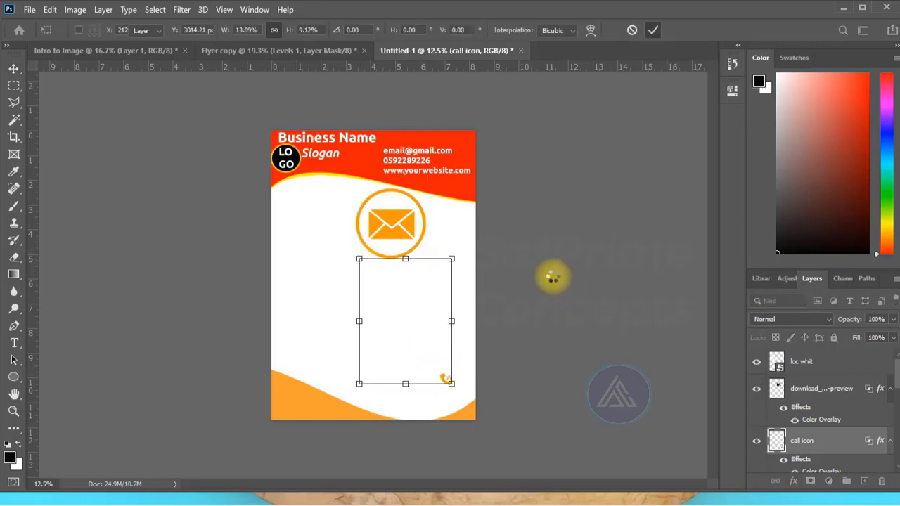
- Commit the call icon's resize and move the small orange icon away from the footer
key("Return")
left_click(553, 274)
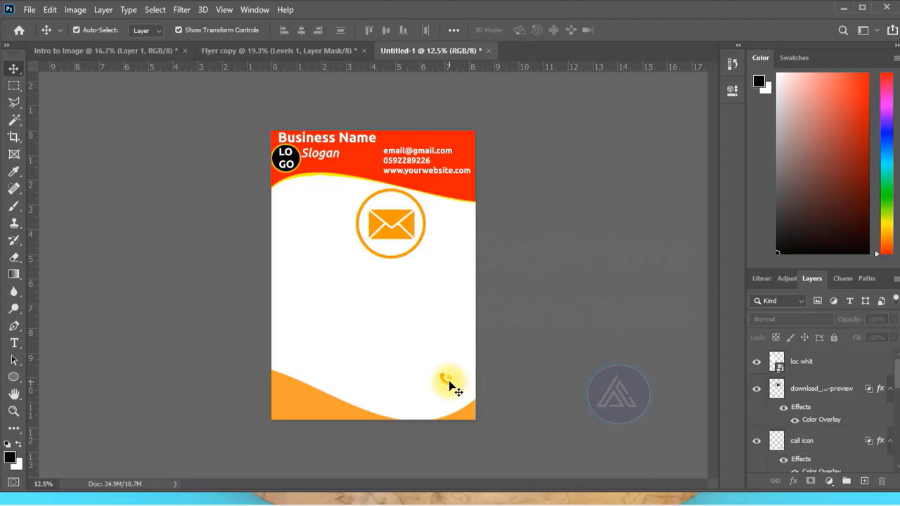
left_click_drag(446, 381, 605, 323)
- Bring the Twitter, Instagram and Facebook icons from the Flyer copy document into the letterhead and scale them down to about 0.36 × 0.76 in
key("ctrl+shift+Tab")
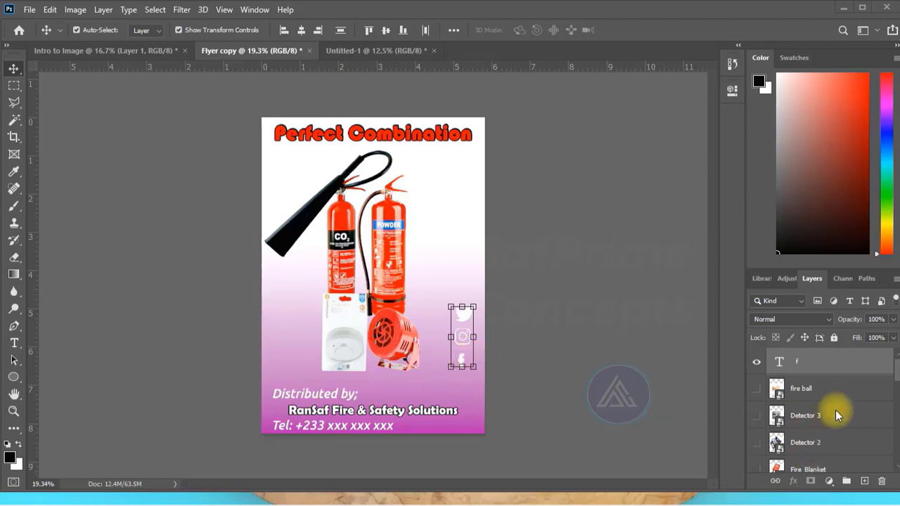
scroll(832, 401, "down", 3)
scroll(833, 419, "down", 5)
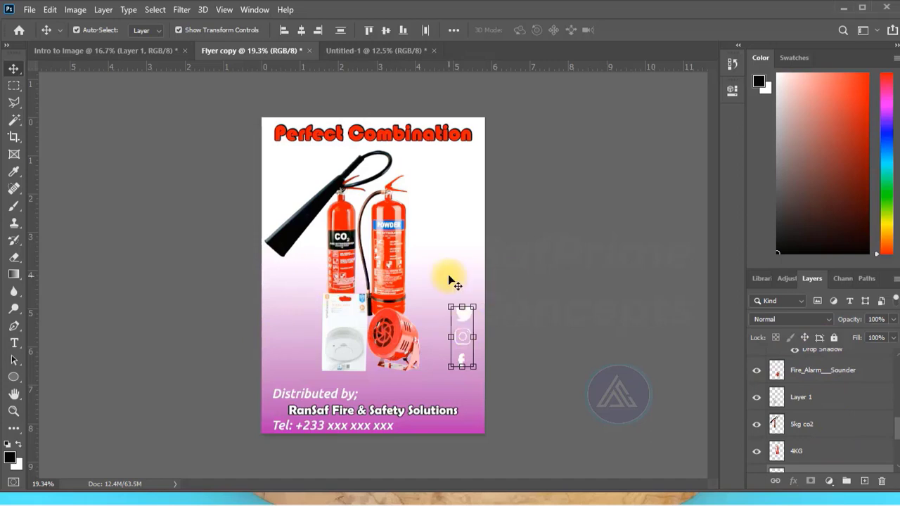
left_click_drag(455, 271, 346, 247)
key("ctrl+t")
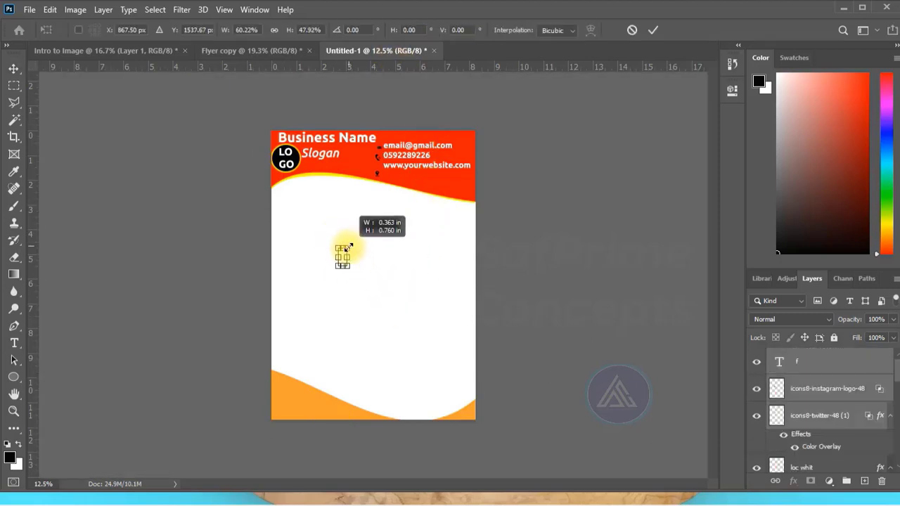
left_click(656, 30)
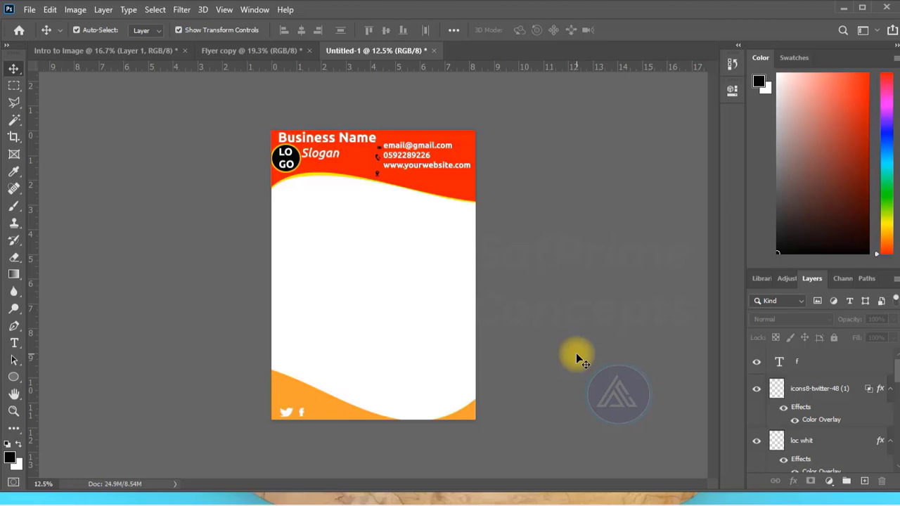
- Create a new 8 × 4 inch document at 300 pixels/inch in RGB Color with a white background
key("f")
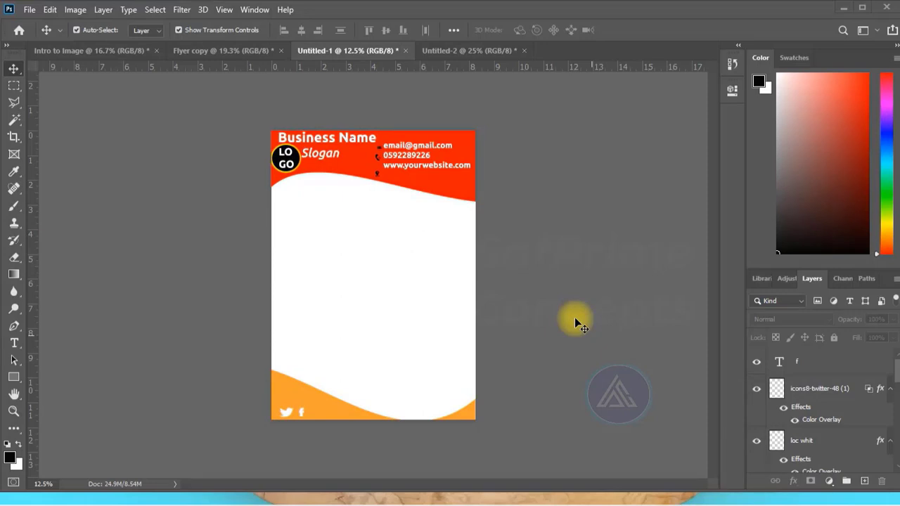
left_click(29, 10)
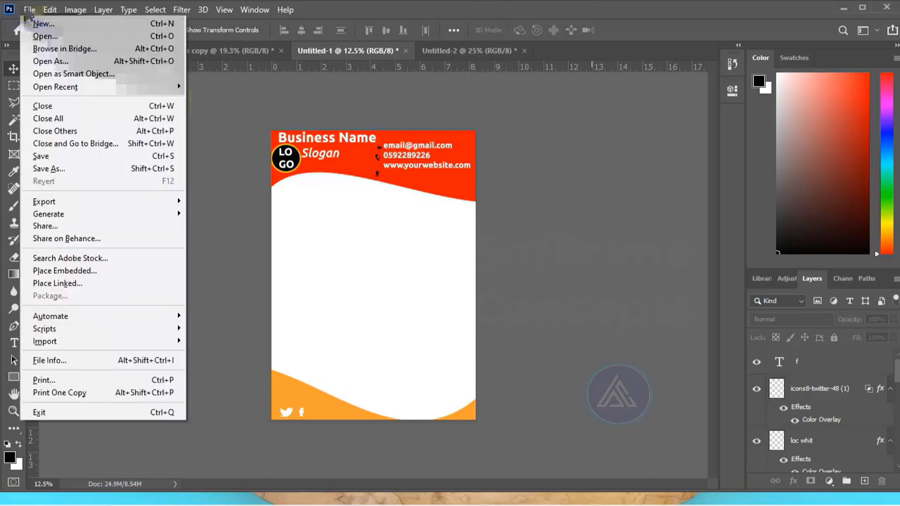
left_click(44, 24)
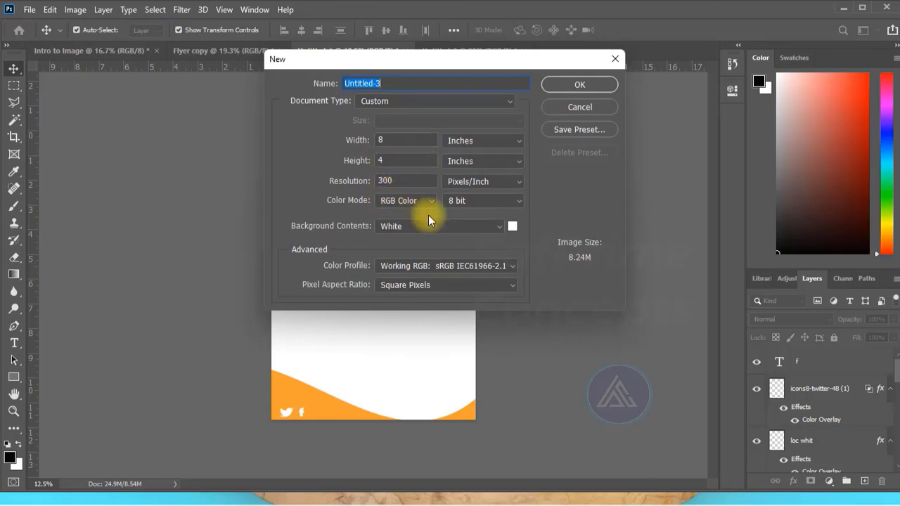
left_click(560, 82)
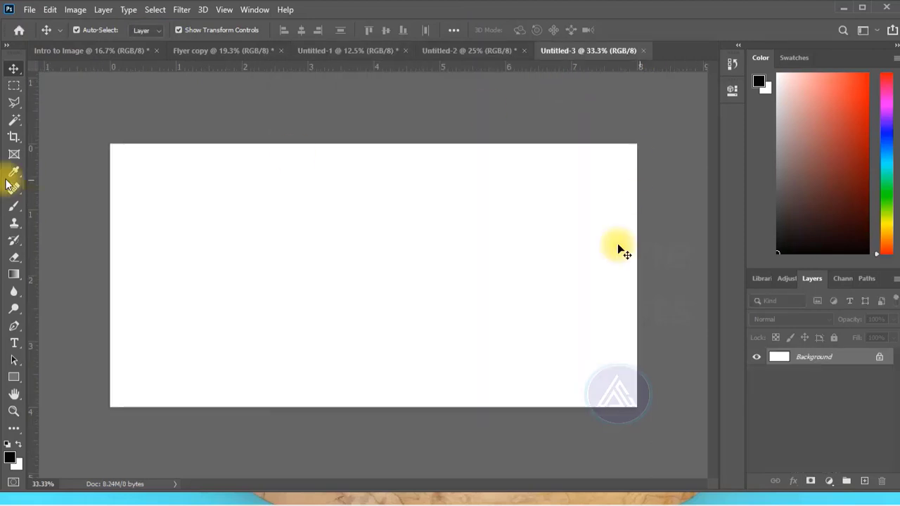
left_click(30, 10)
left_click(35, 21)
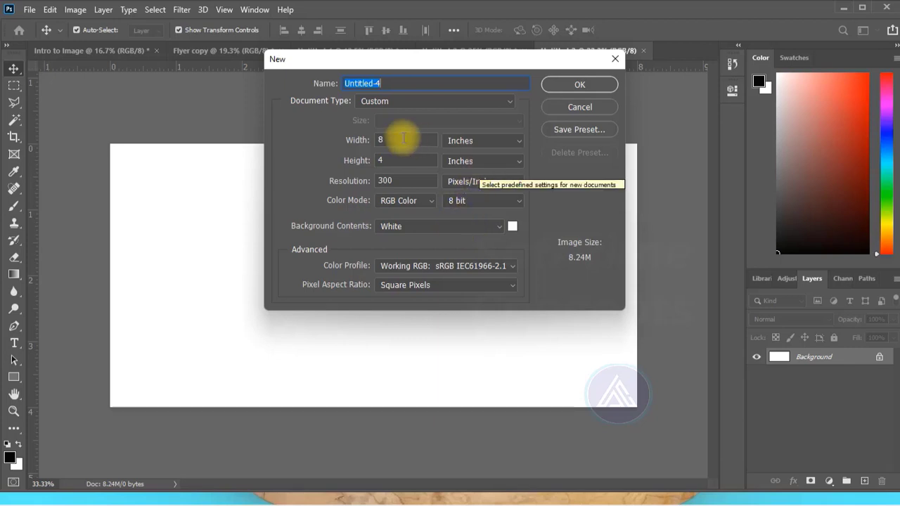
left_click(552, 107)
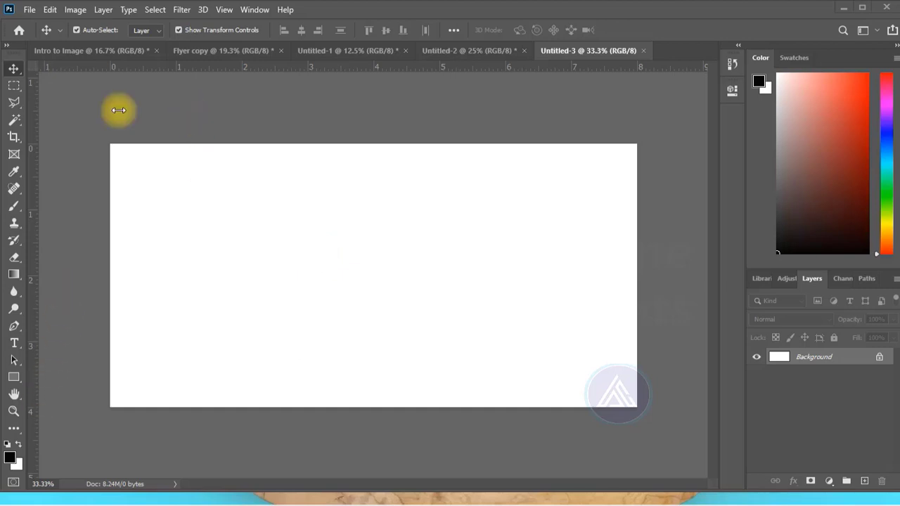
- Draw a black rectangle about 1302 × 1272 px over the card's right half and a black ellipse about 561 × 570 px at its lower-left corner
left_click(14, 377)
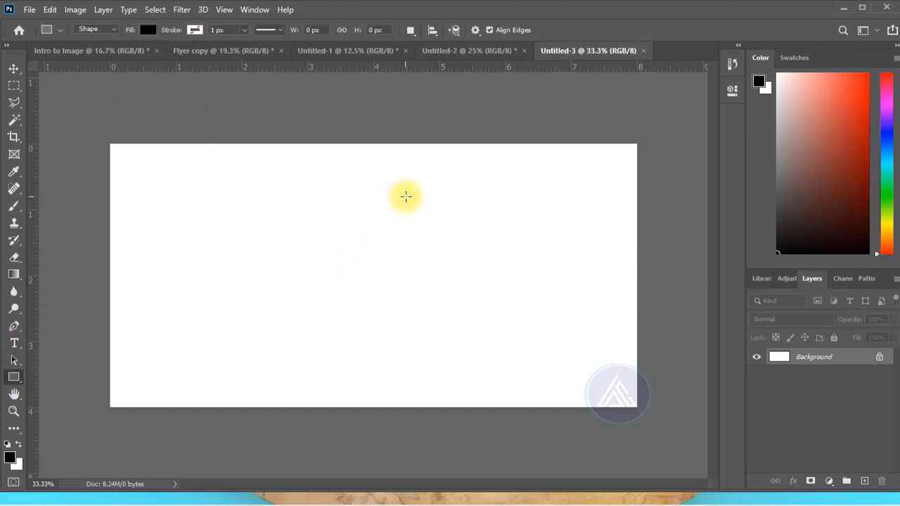
left_click_drag(381, 134, 665, 412)
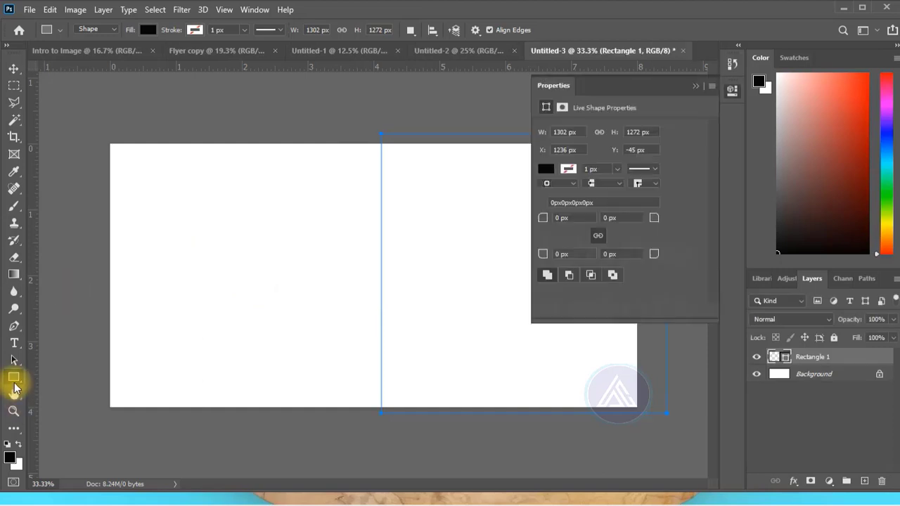
left_click_drag(14, 386, 39, 403)
left_click_drag(109, 307, 224, 430)
key("v")
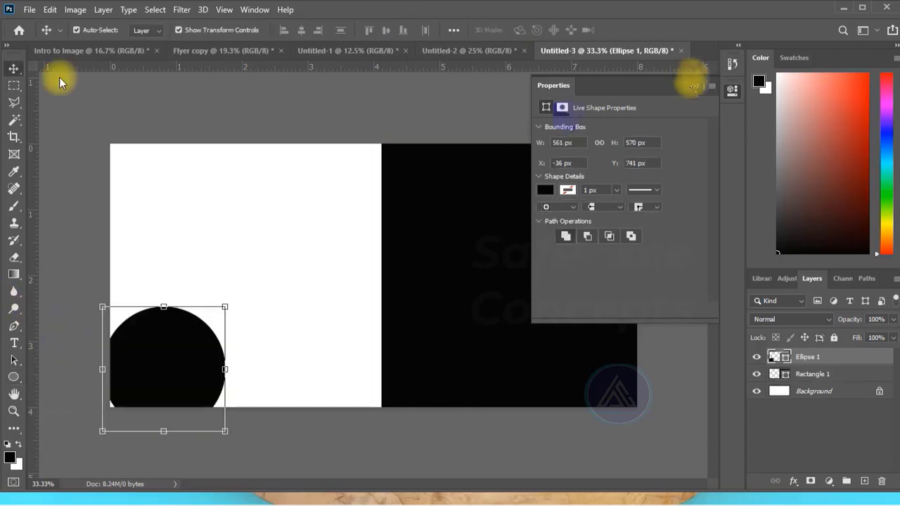
left_click(692, 87)
- Warp the black rectangle so its left edge bulges outward in a curve toward the middle of the card
left_click(521, 143)
left_click(531, 136)
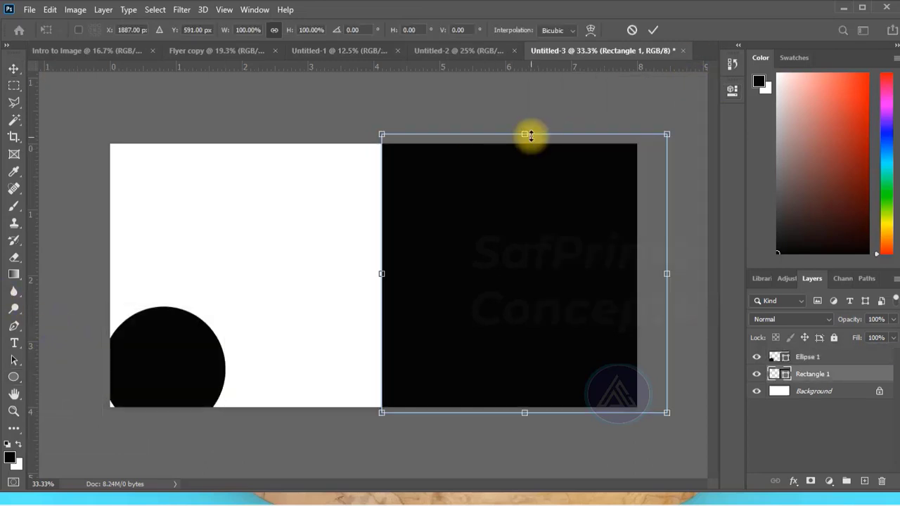
left_click(590, 30)
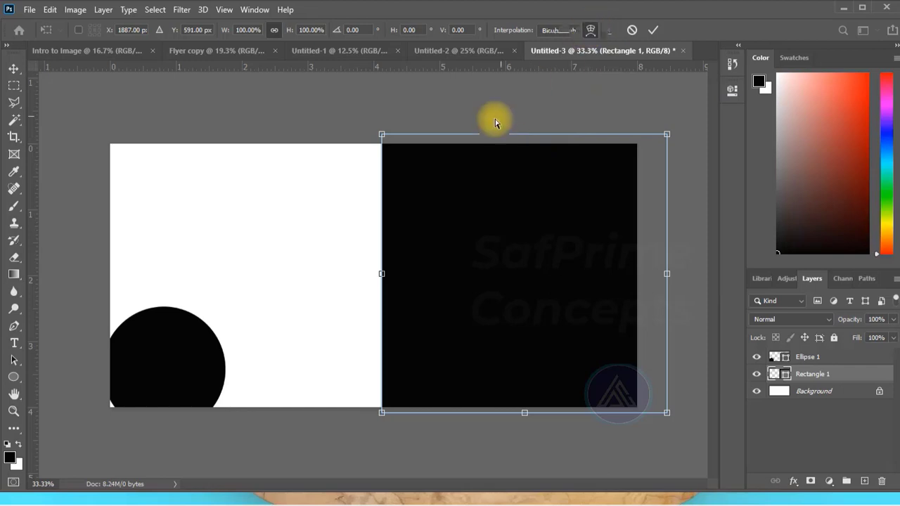
mouse_move(381, 275)
left_mouse_down()
mouse_move(404, 342)
mouse_move(382, 321)
left_mouse_up()
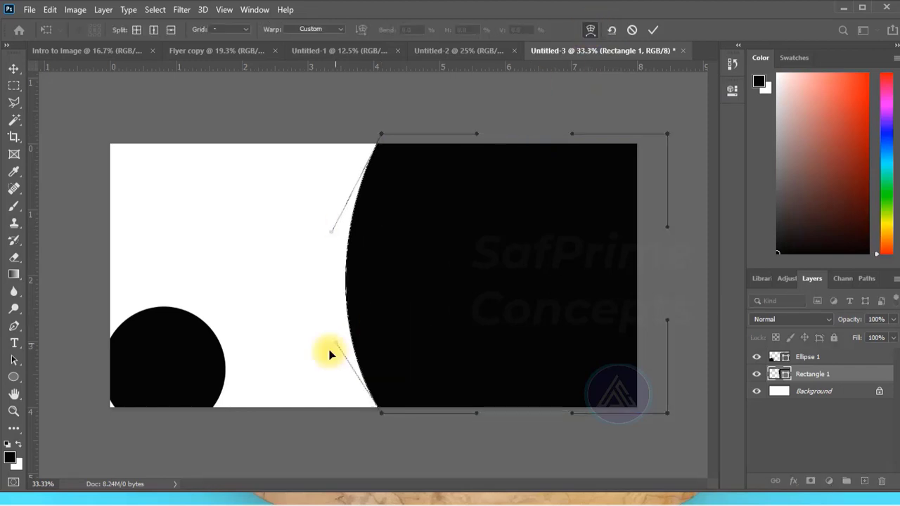
left_click_drag(315, 356, 341, 257)
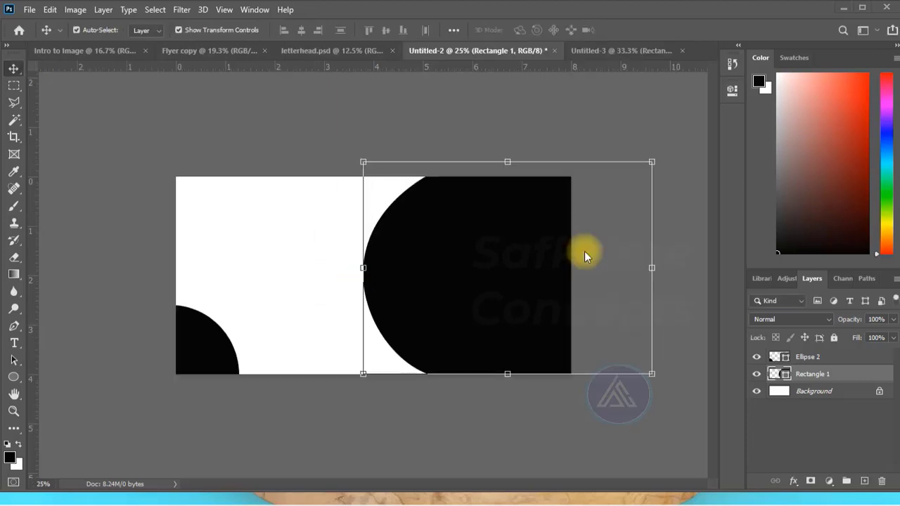
- Recolour the Rectangle 1 and Ellipse 2 shapes of the Untitled-2 card orange
double_click(776, 374)
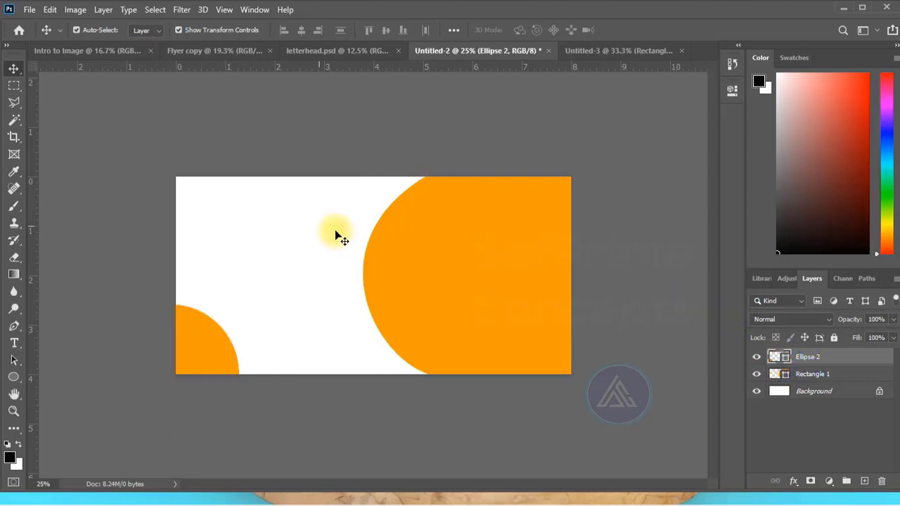
left_click(331, 212)
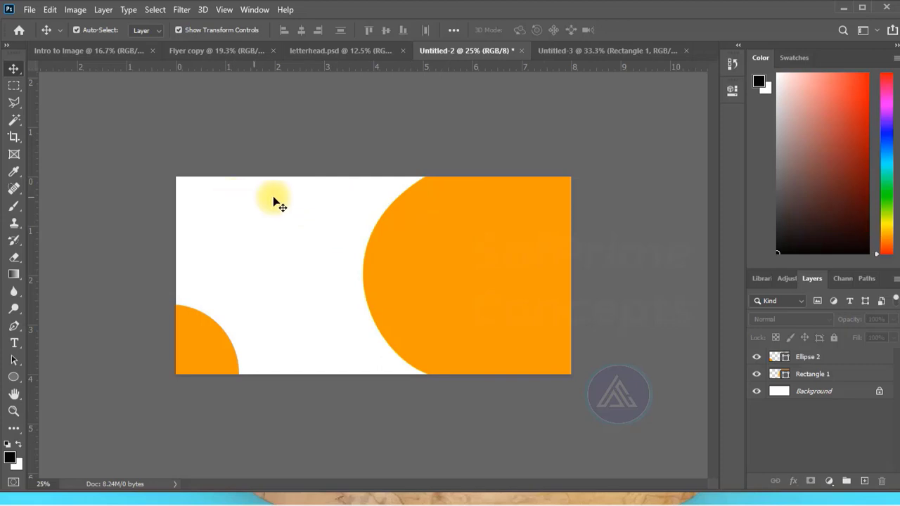
- Add the cardholder's name in black 30 pt Ubuntu Bold text on the upper white area of the card
key("t")
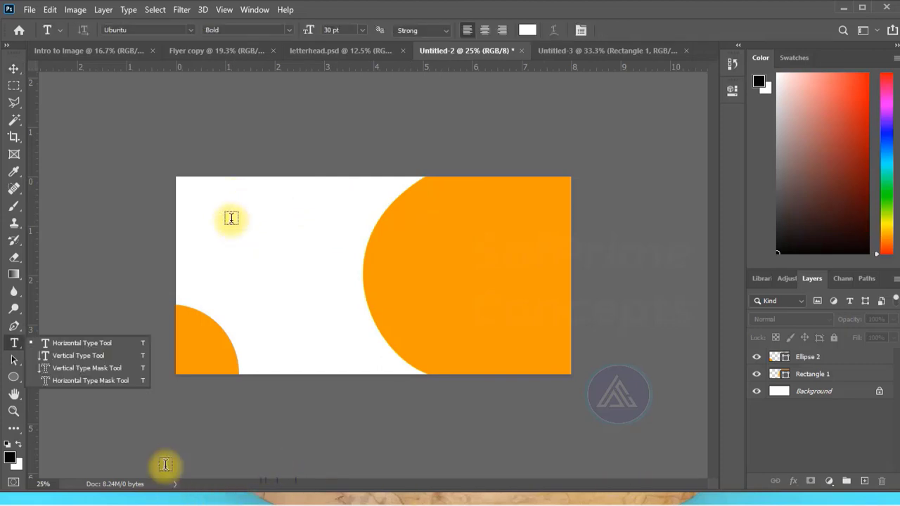
left_click(238, 214)
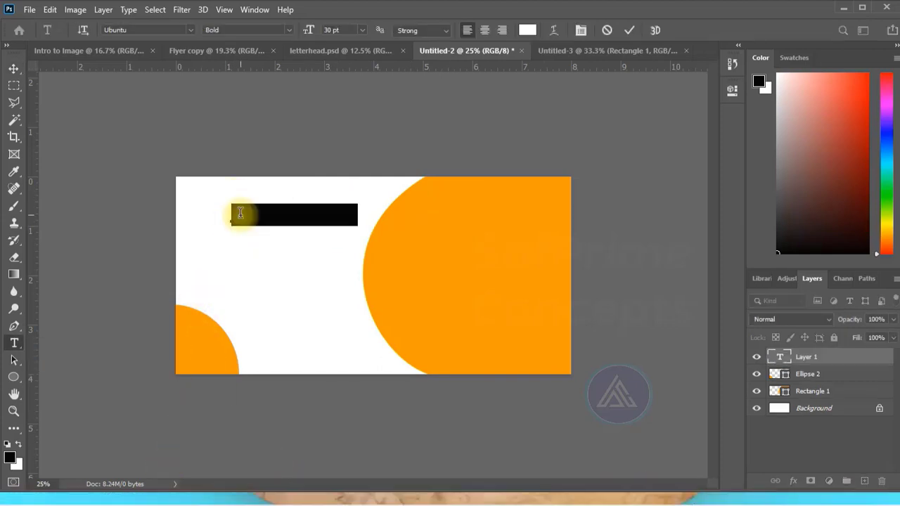
key("BackSpace")
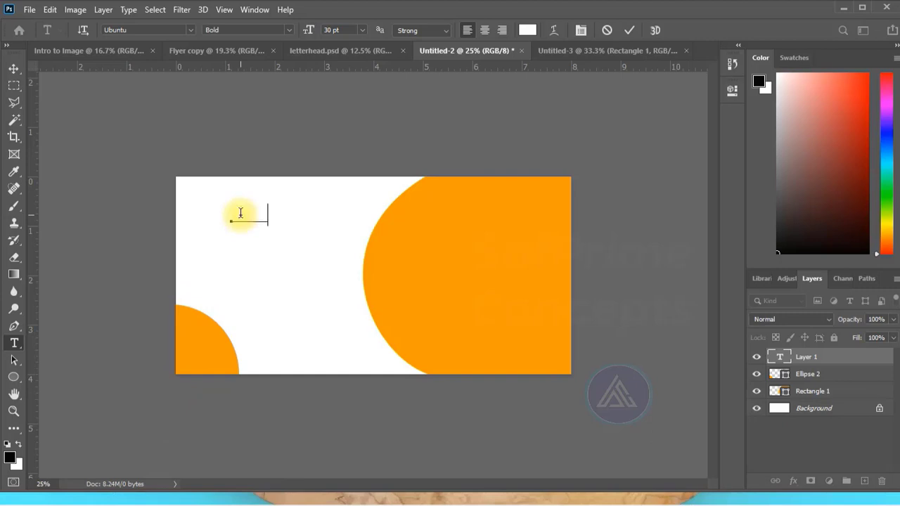
type("John D")
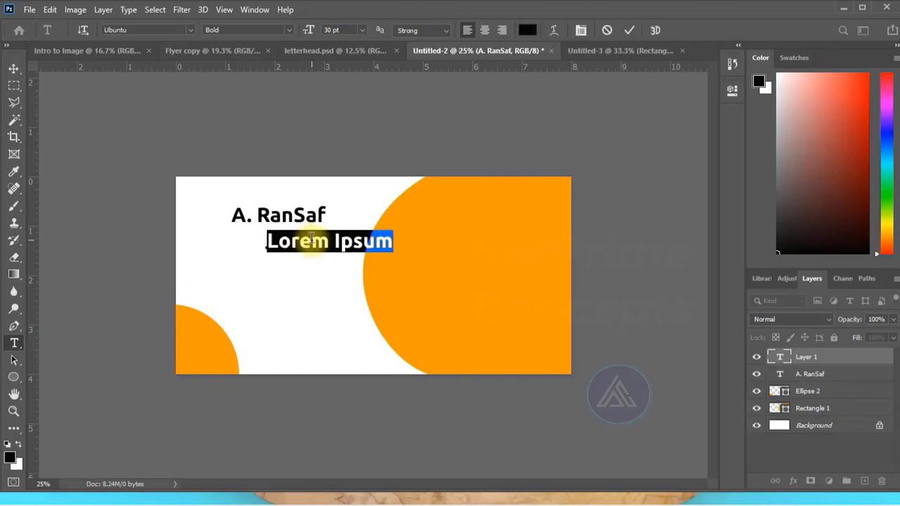
- Add the text "CEO" below the cardholder's name in Ubuntu Medium Italic at 24 pt
type("C")
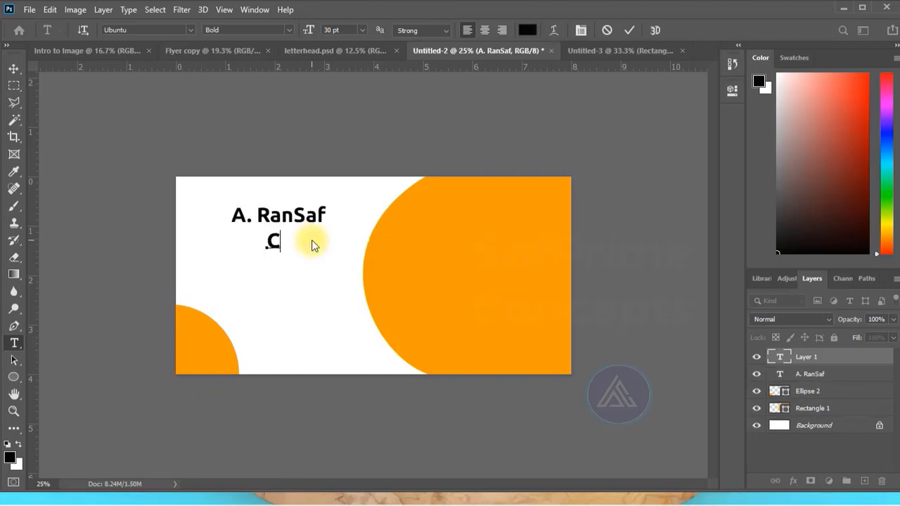
type("EO")
key("ctrl+a")
left_click(289, 29)
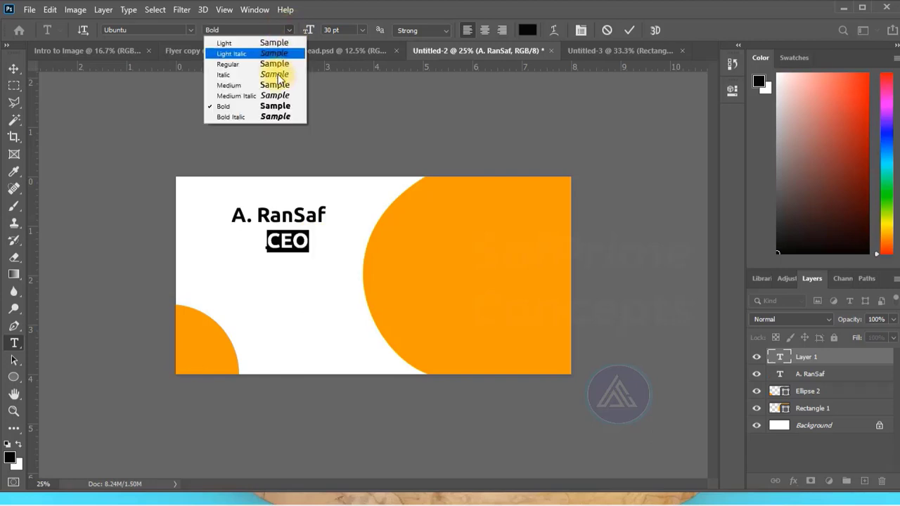
left_click(236, 96)
left_click(361, 31)
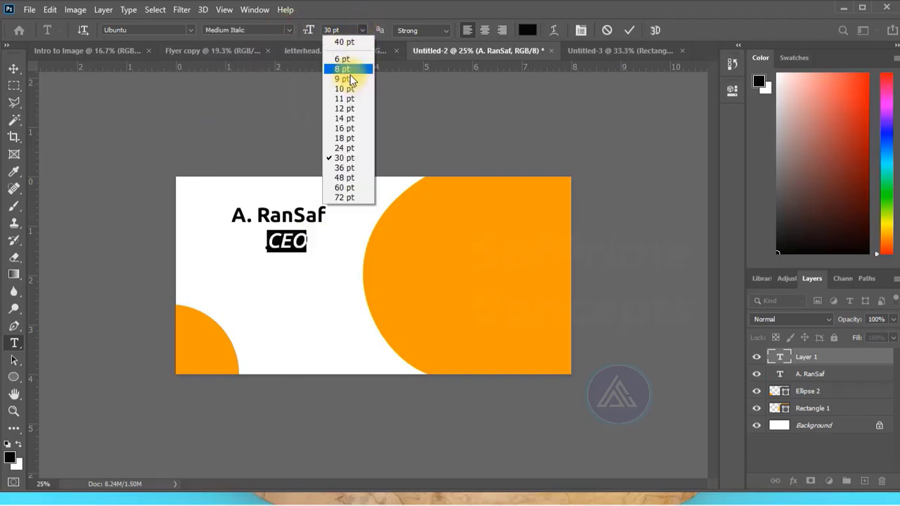
left_click(346, 148)
left_click(629, 30)
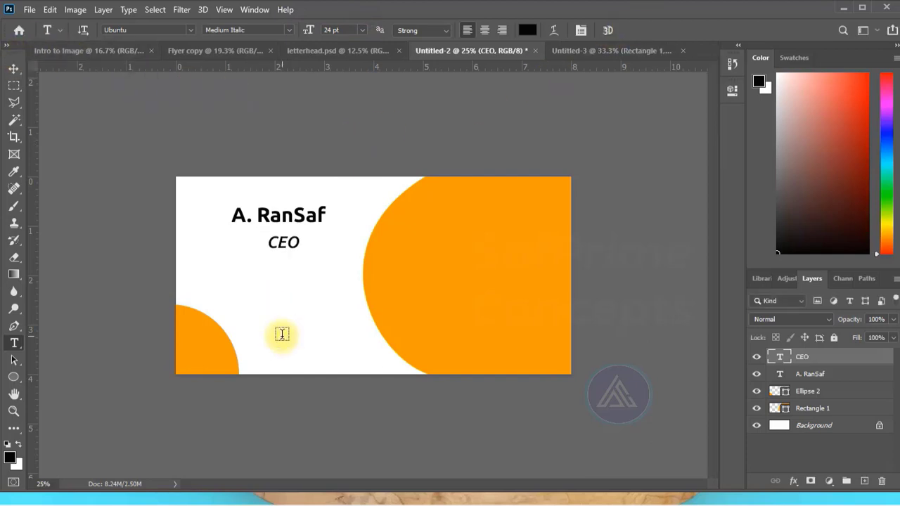
- Add the text "Business Name" in 30 pt Ubuntu Bold and set its colour to white (ffffff)
left_click(256, 316)
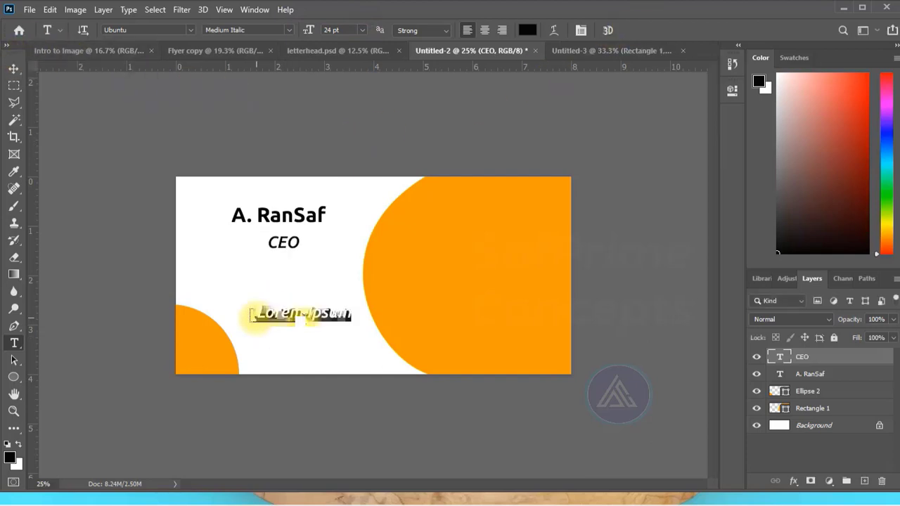
key("BackSpace")
type("Business Name")
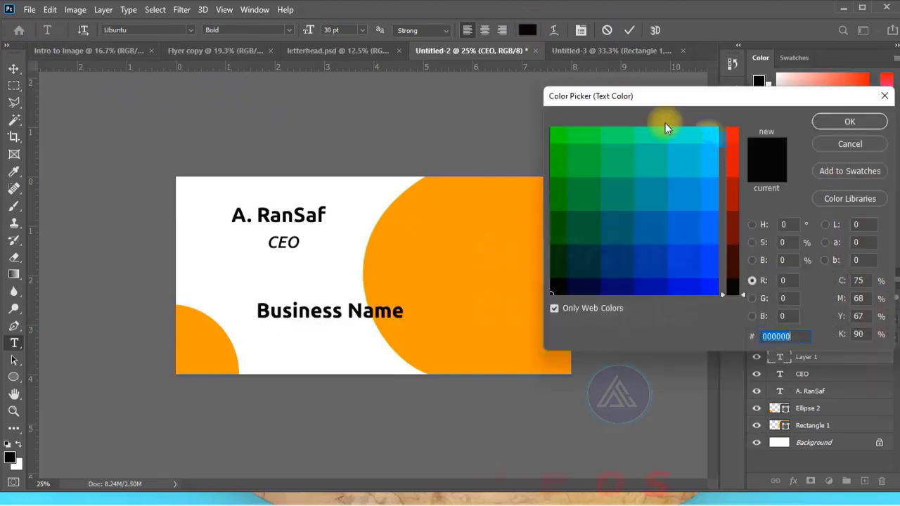
left_click(708, 137)
type("ffffff")
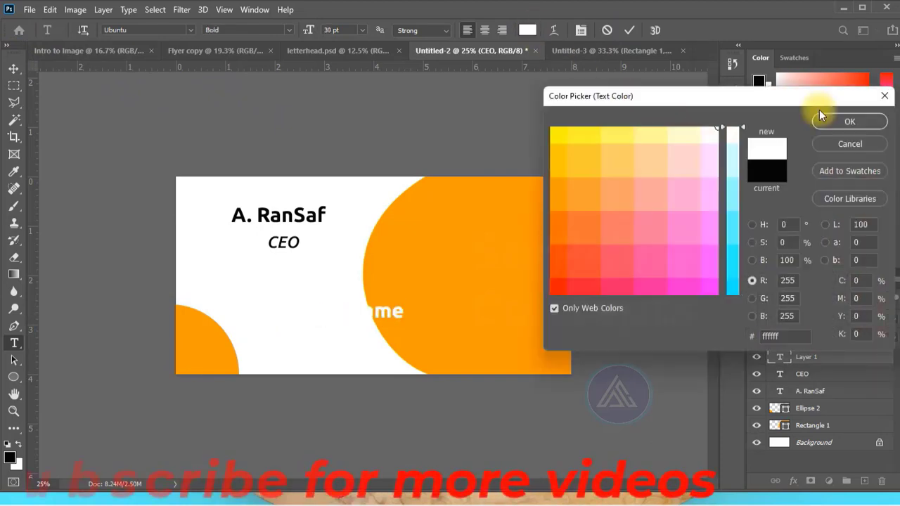
left_click(838, 121)
left_click(630, 31)
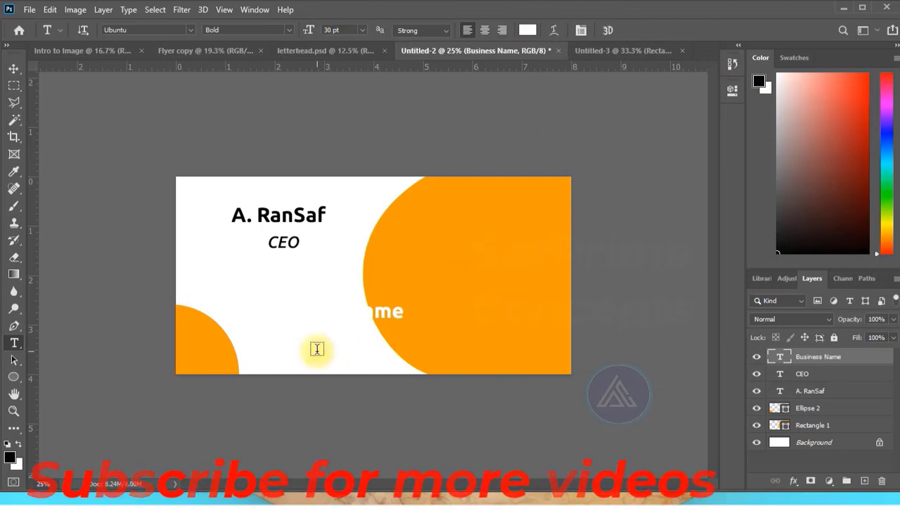
- Move "Business Name" to the top of the orange shape and shift the cardholder's name and "CEO" up and to the left
key("v")
left_click_drag(356, 307, 513, 210)
left_click_drag(277, 216, 249, 207)
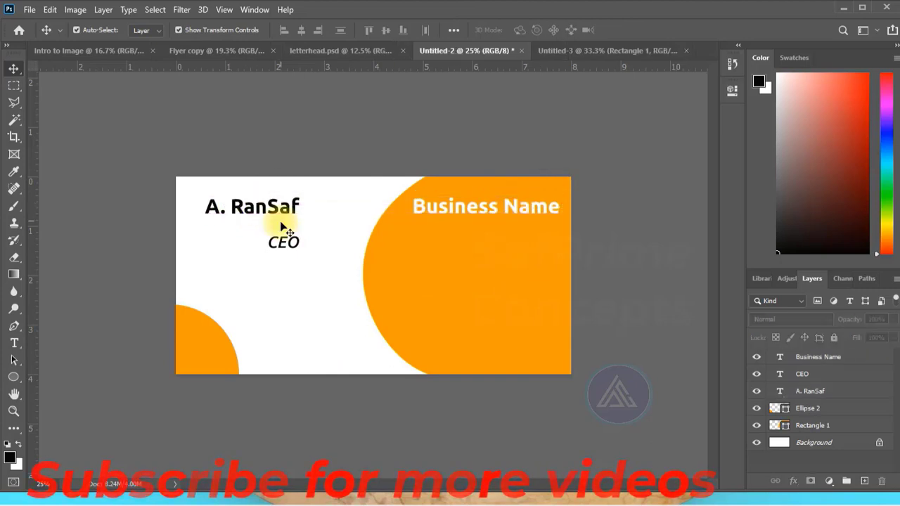
left_click_drag(281, 249, 242, 233)
left_click(324, 97)
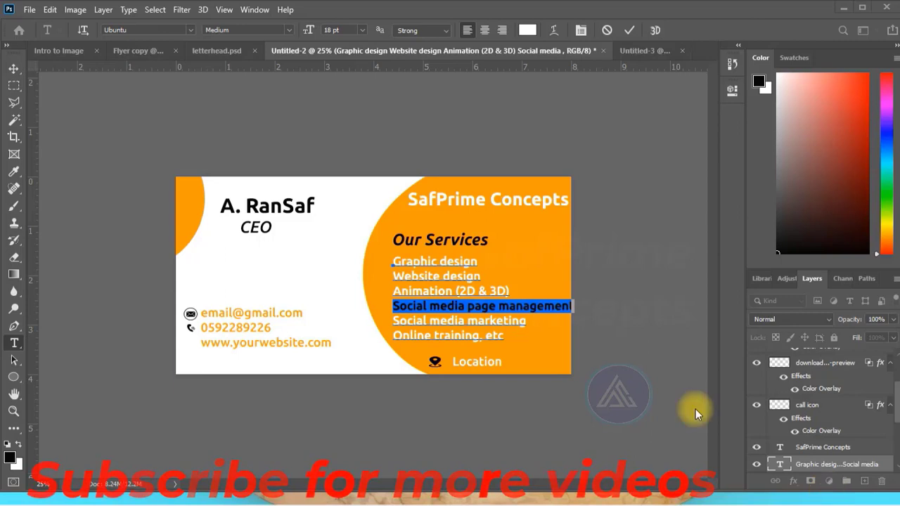
- Set the "Social media page management" line in the services list to 16 pt
left_click(362, 29)
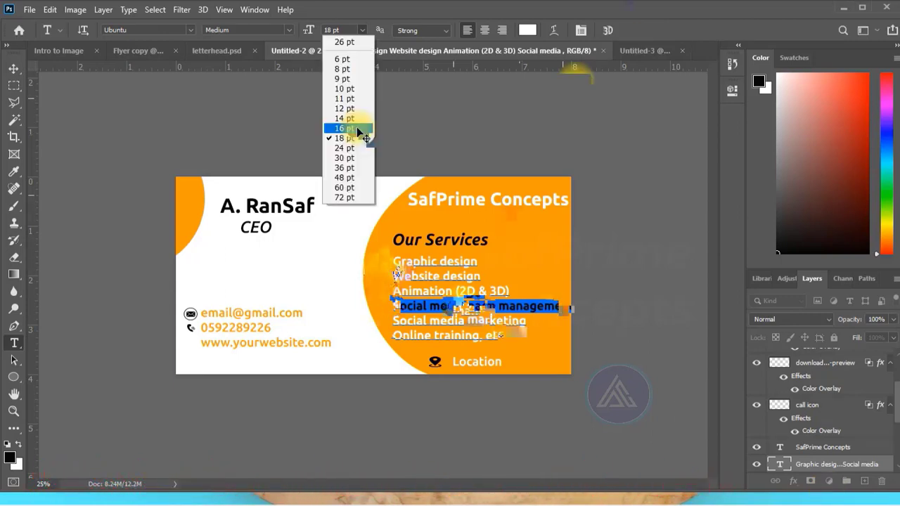
left_click(357, 130)
left_click(380, 262)
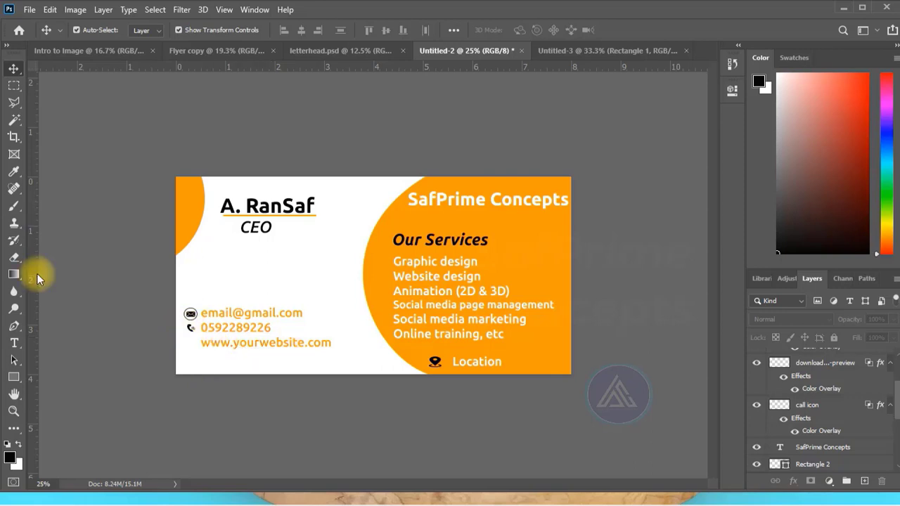
- Place a vertical guide through the contact icons and select the call icon for alignment
left_click_drag(37, 274, 196, 290)
left_click(192, 328)
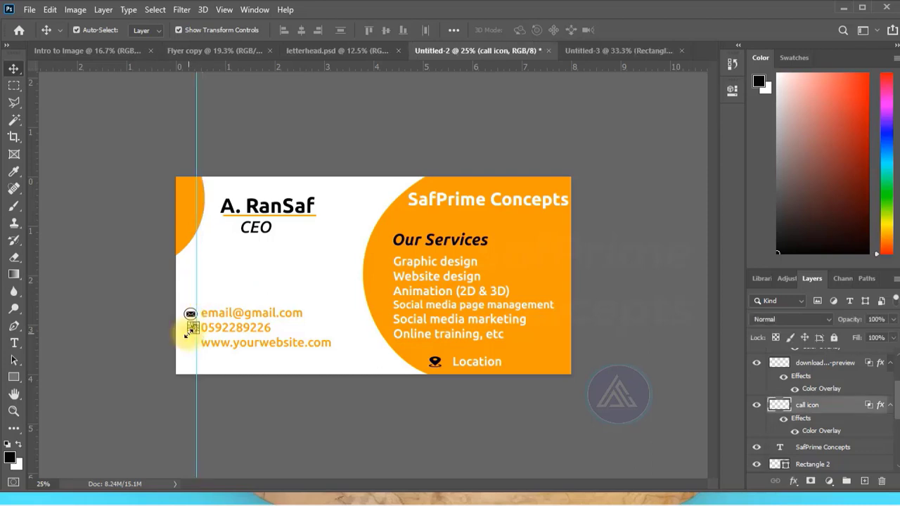
key("f")
key("f")
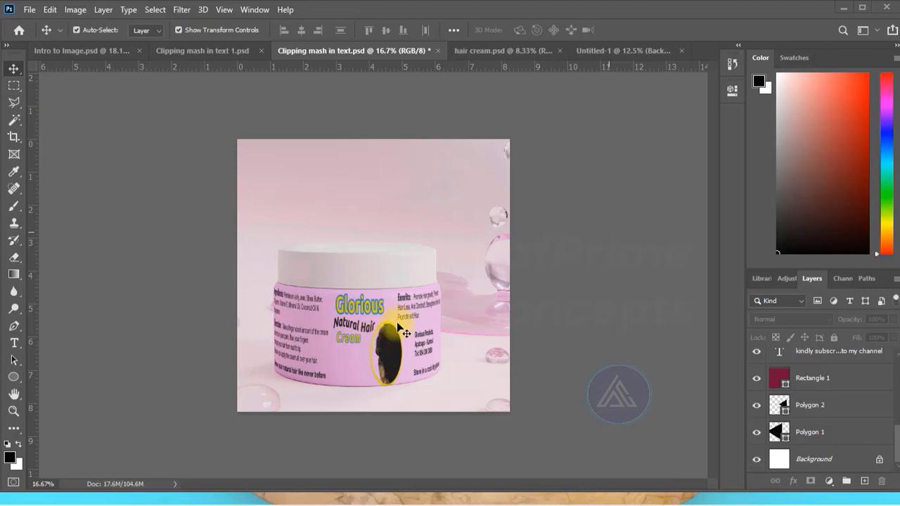
- Create a new document 6.3 by 1.38 inches at 1000 pixels/inch in RGB Color with a white background
left_click(31, 11)
left_click(56, 31)
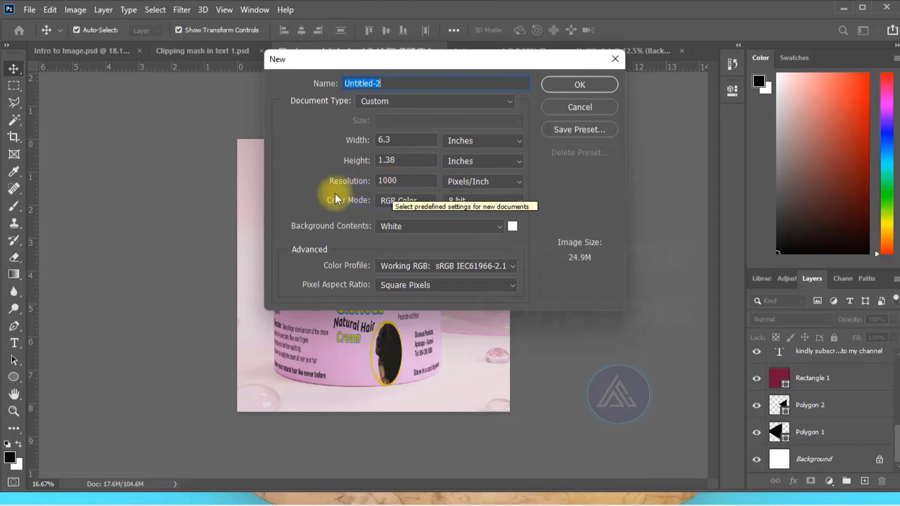
left_click(414, 181)
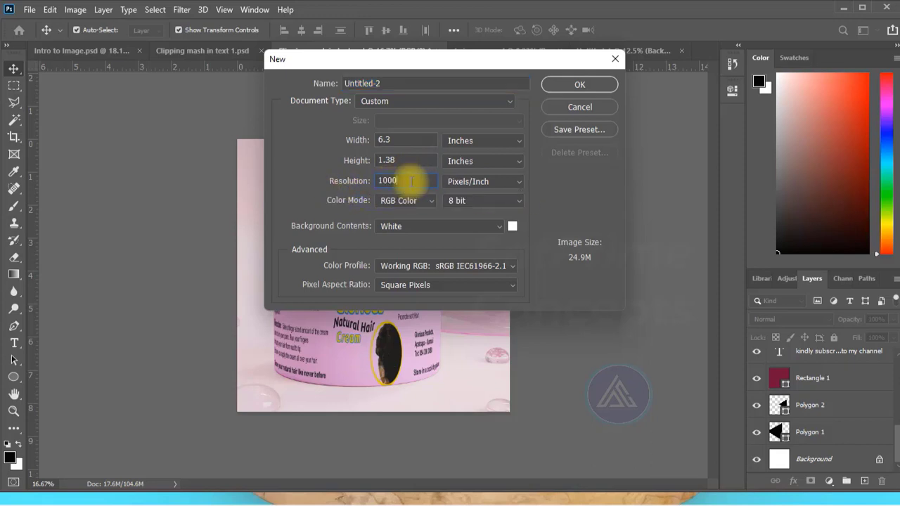
left_click(372, 185)
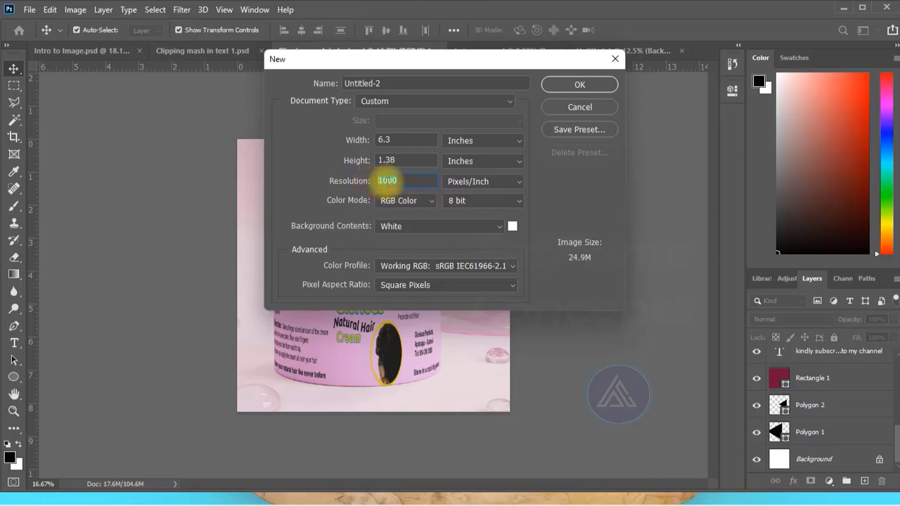
left_click(415, 179)
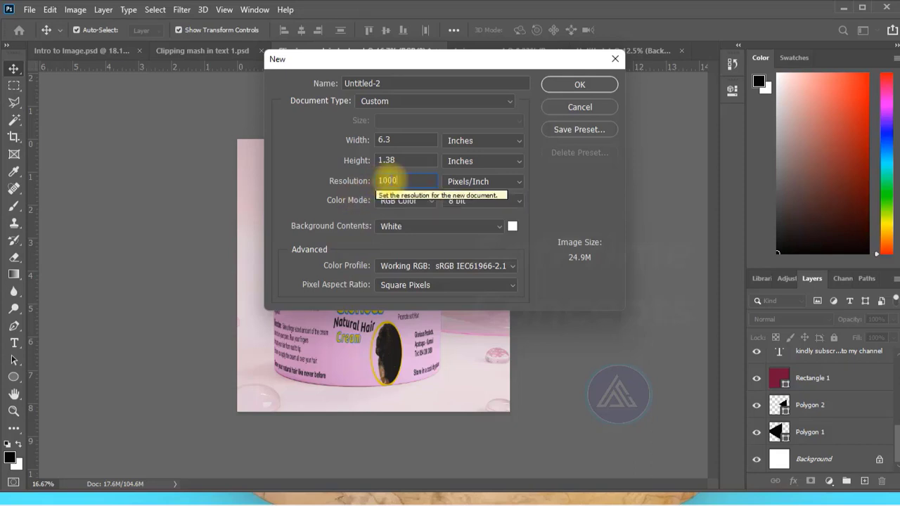
left_click(581, 85)
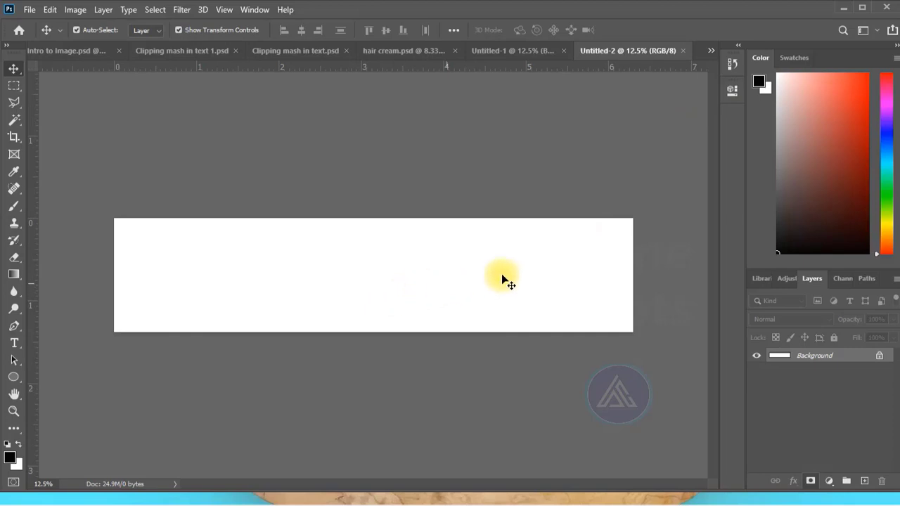
- In the Untitled-1 label document, draw a rectangle covering the whole canvas and recolour it pink
key("ctrl+shift+Tab")
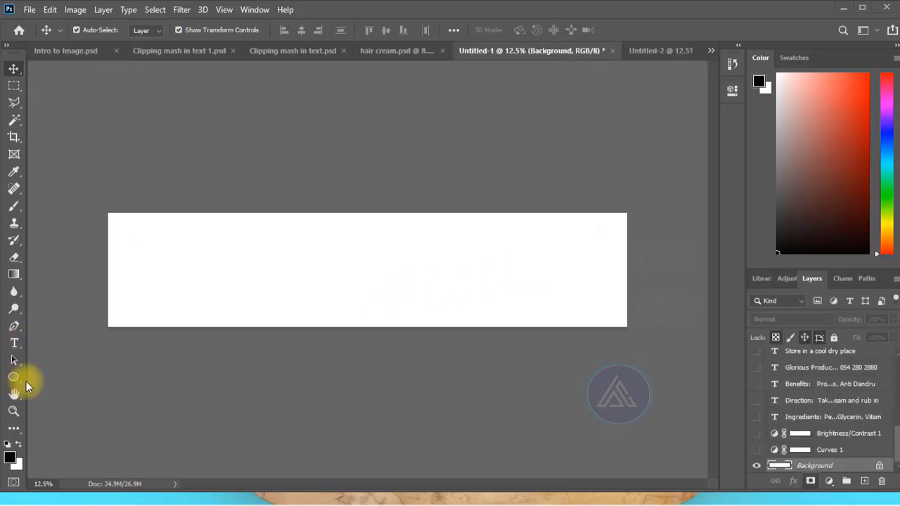
right_click(20, 383)
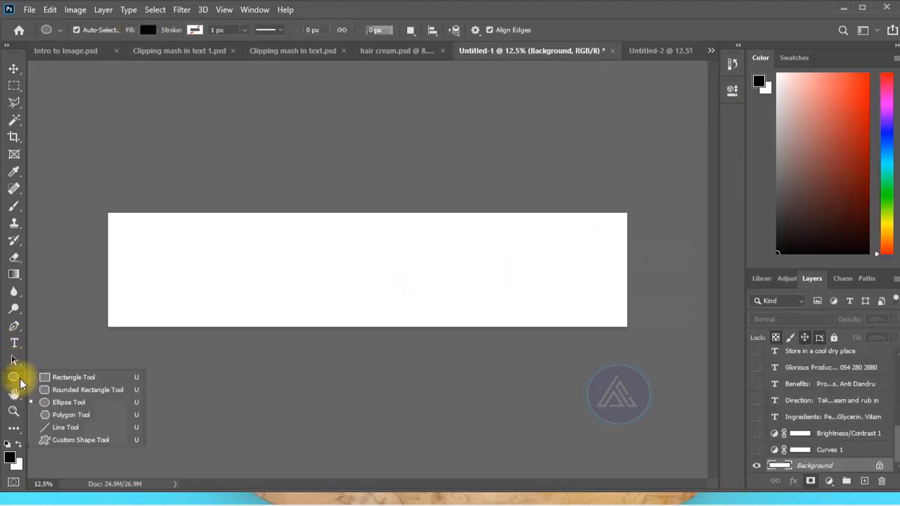
left_click(47, 375)
left_click_drag(101, 212, 634, 333)
left_click(12, 70)
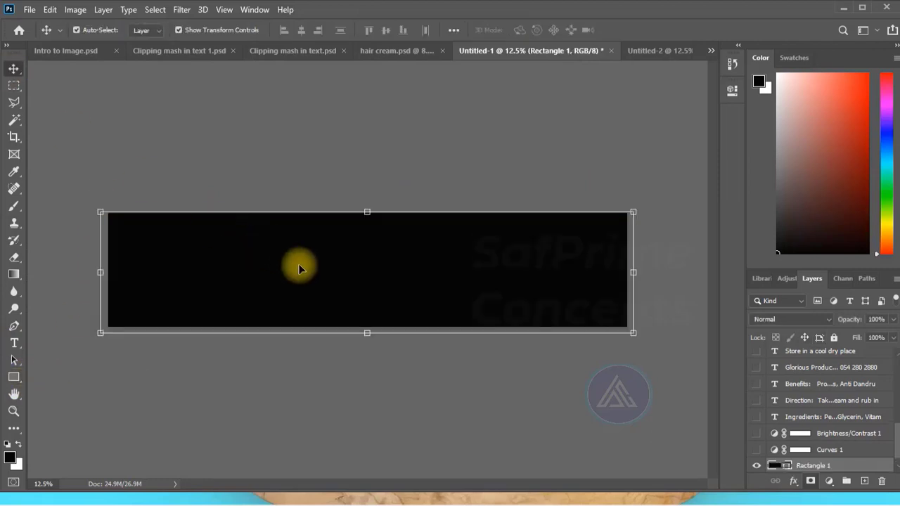
left_click(298, 264)
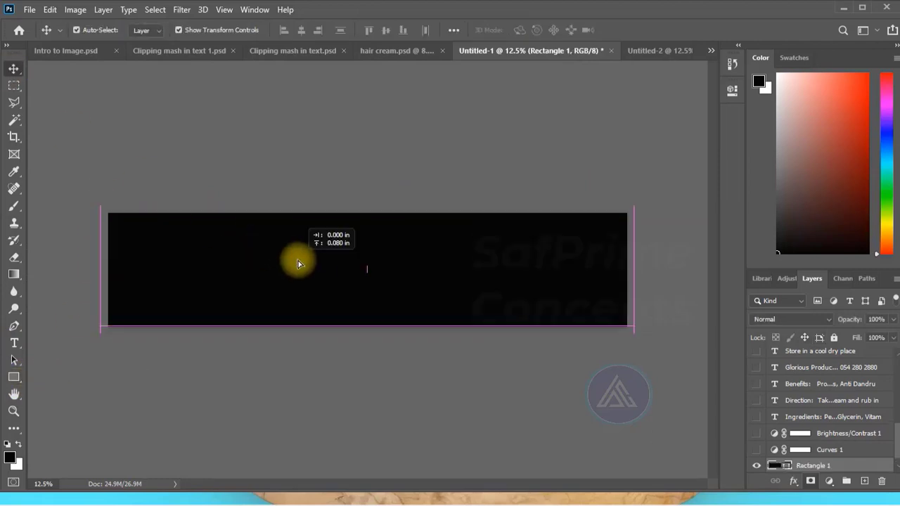
double_click(776, 465)
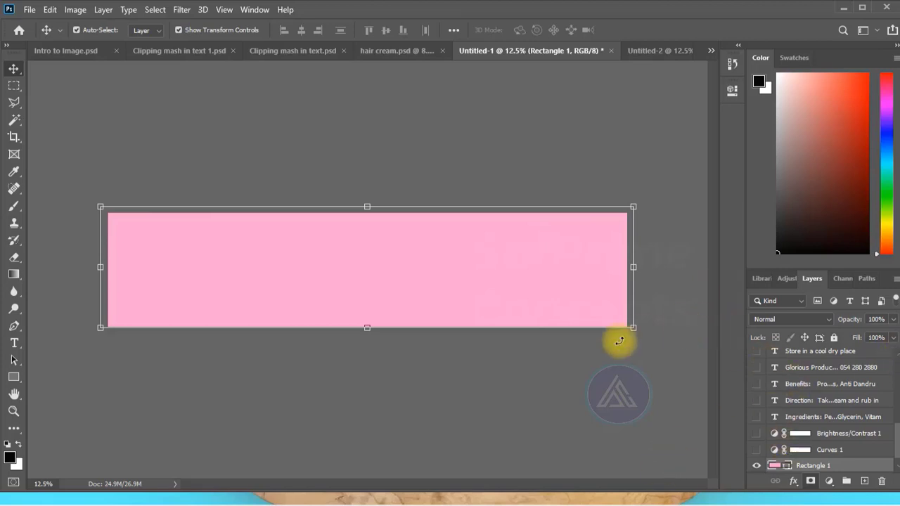
- Show the hidden label text layers, including the ingredients, direction, benefits and company contact text
left_click(757, 419)
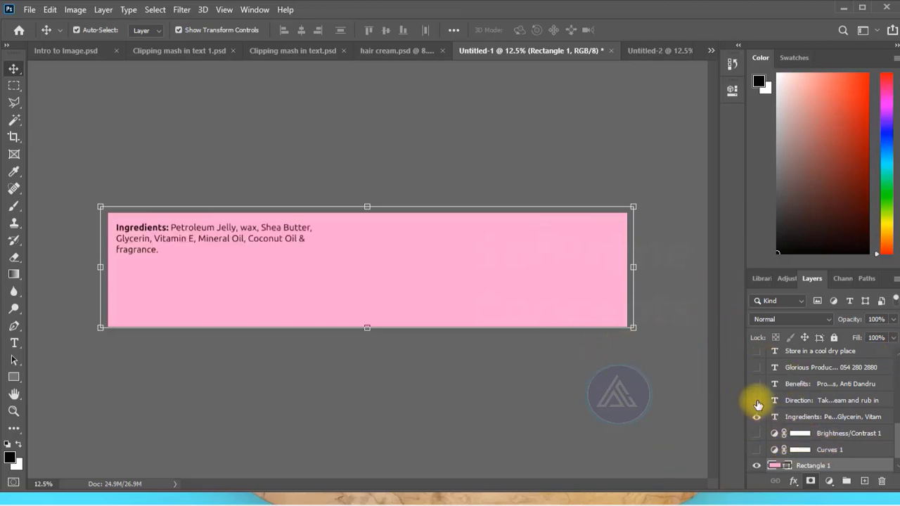
left_click_drag(757, 406, 759, 369)
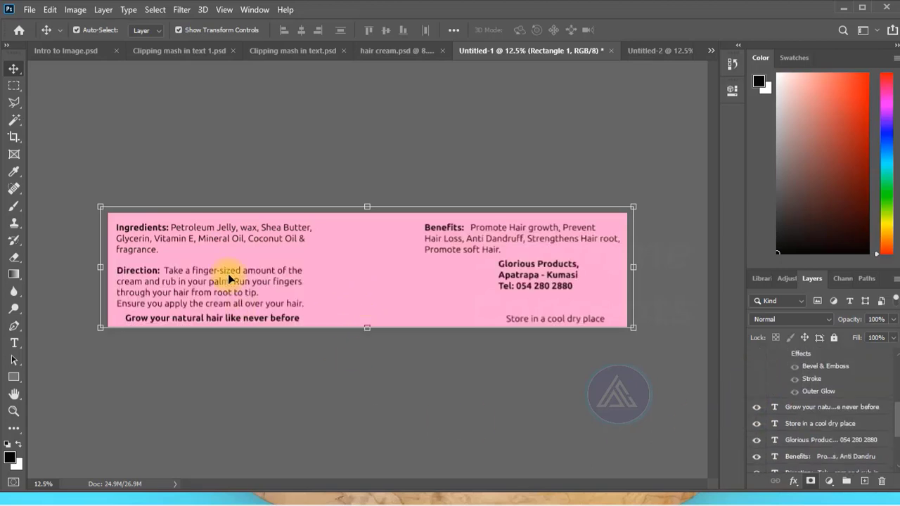
- Set the words "from root to tip" in the Direction paragraph to Ubuntu Bold Italic
left_click(95, 359)
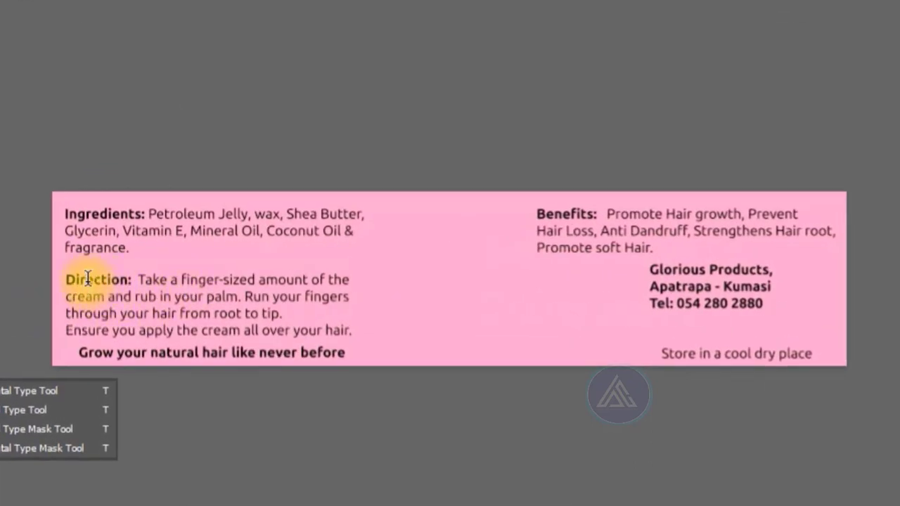
left_click(147, 280)
key("ctrl+a")
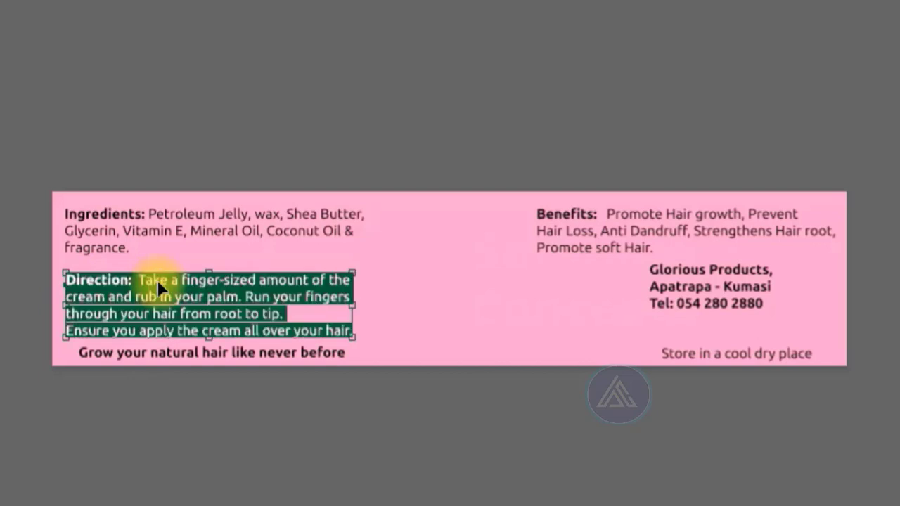
left_click(157, 280)
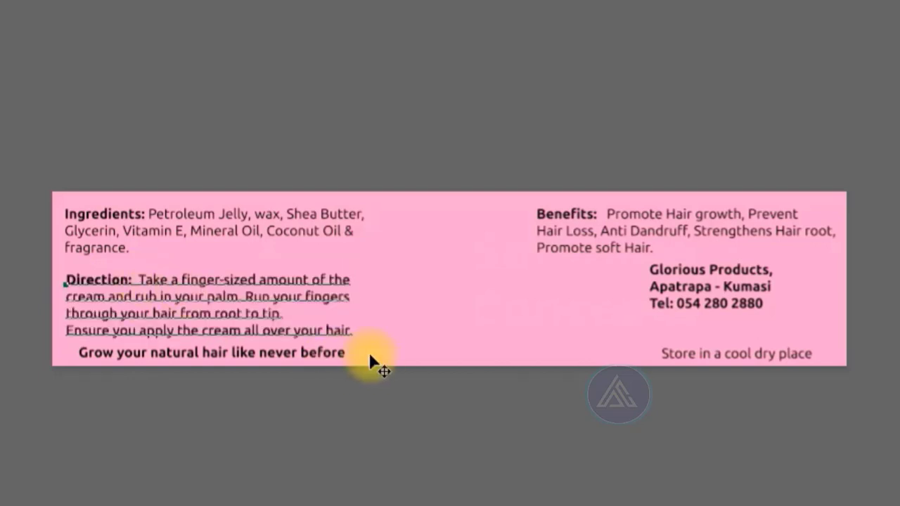
left_click_drag(180, 315, 287, 316)
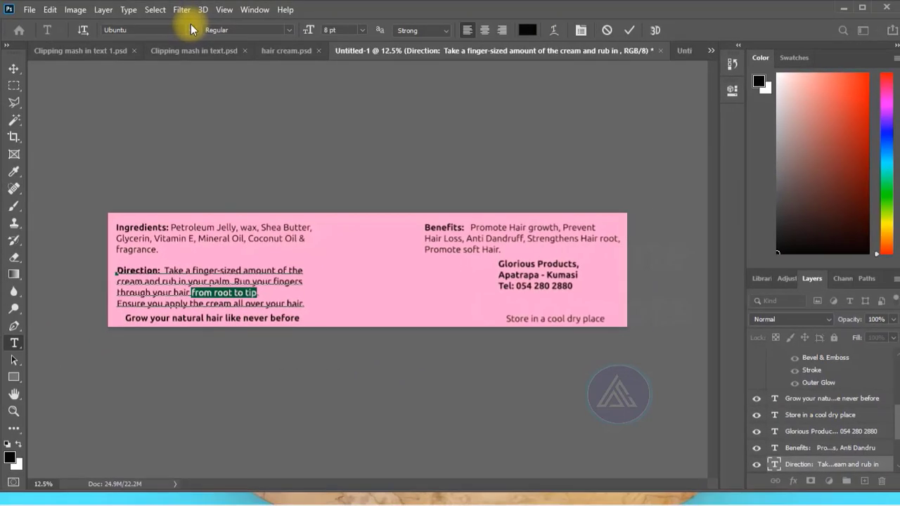
left_click(289, 30)
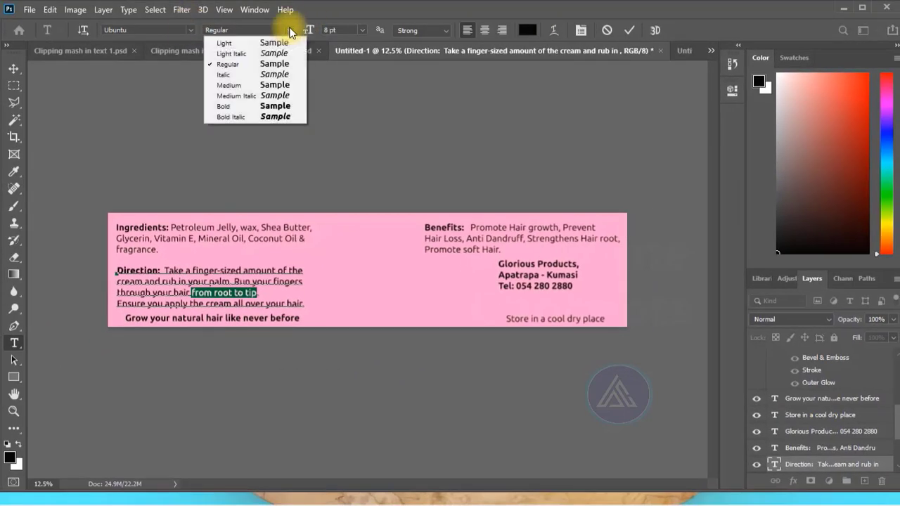
left_click(245, 115)
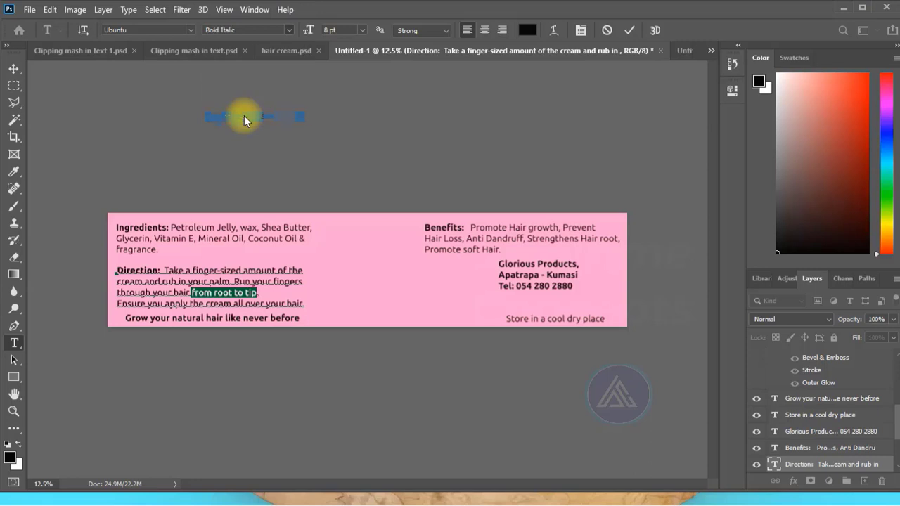
key("ctrl+Return")
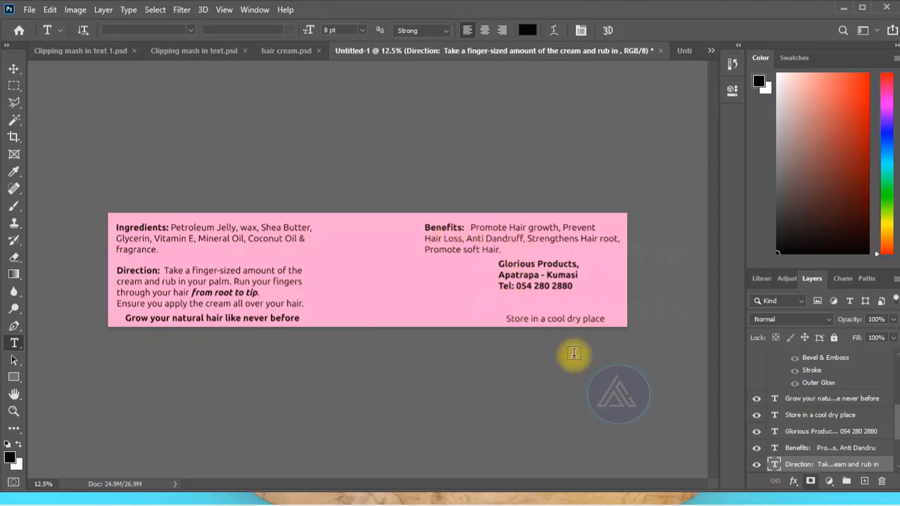
left_click(13, 68)
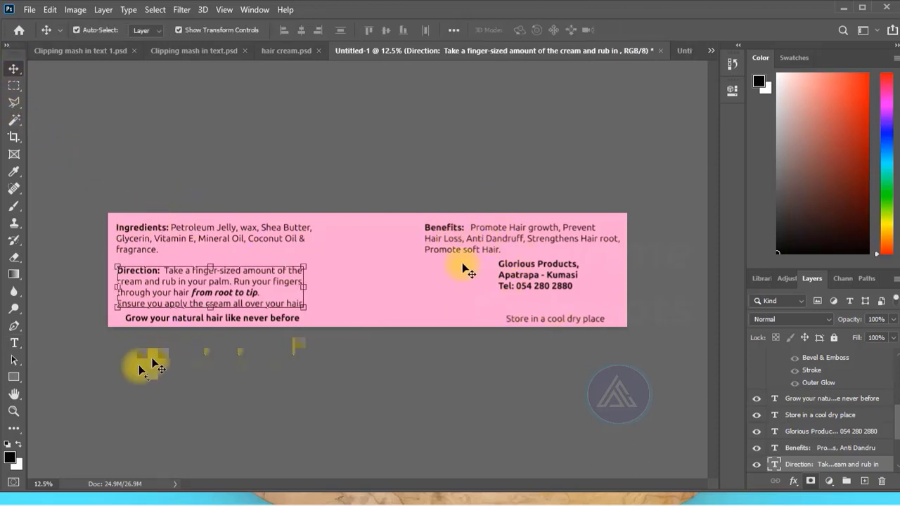
left_click(477, 181)
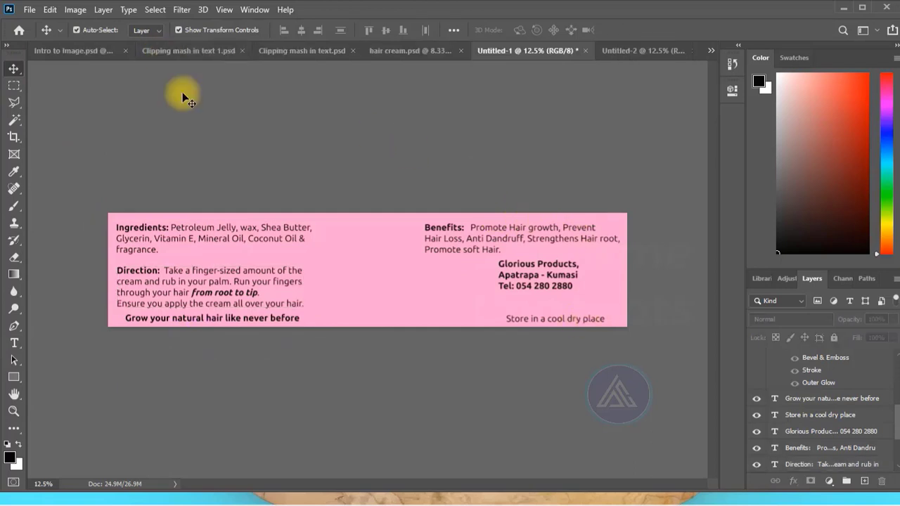
- Show the rulers and place margin guides just inside the label's top, bottom and left edges
left_click(225, 11)
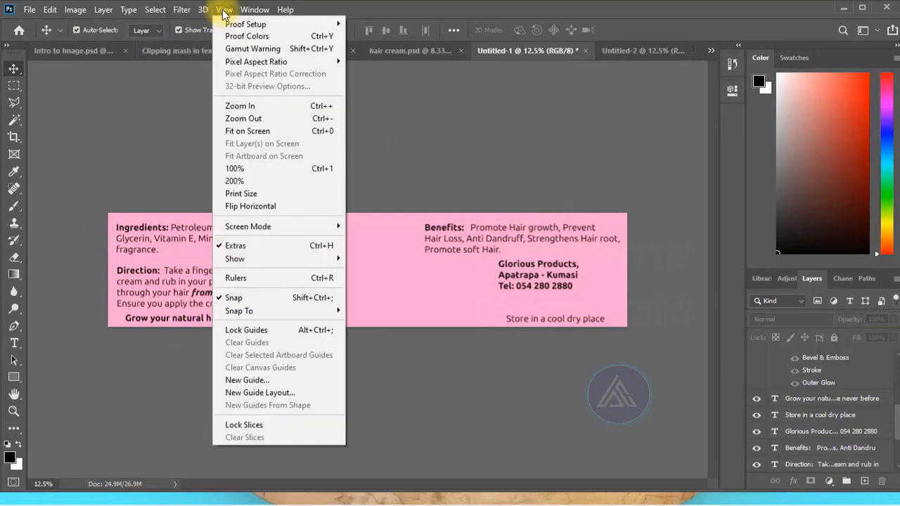
left_click(260, 281)
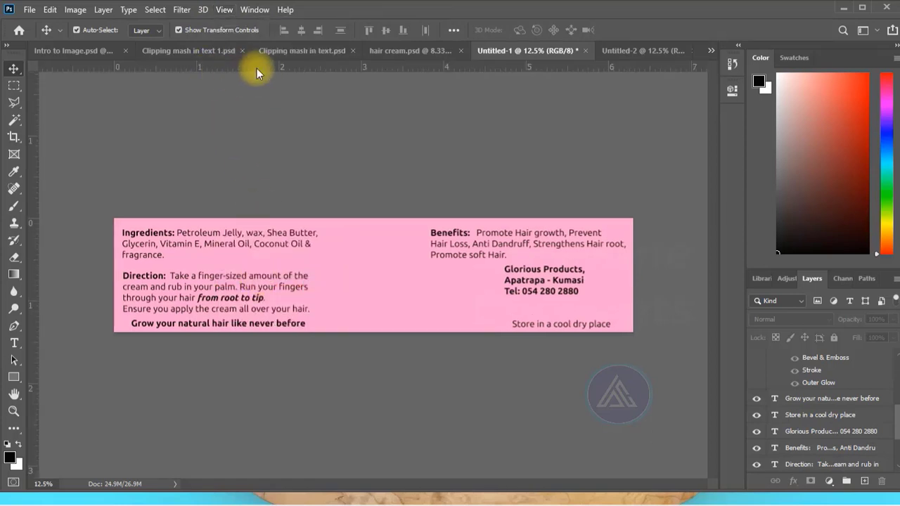
left_click_drag(251, 68, 258, 228)
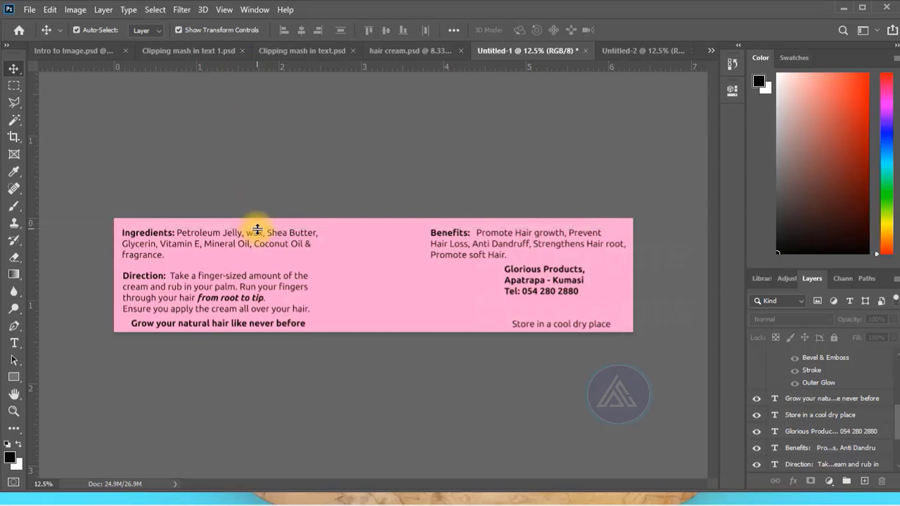
left_click_drag(263, 67, 261, 326)
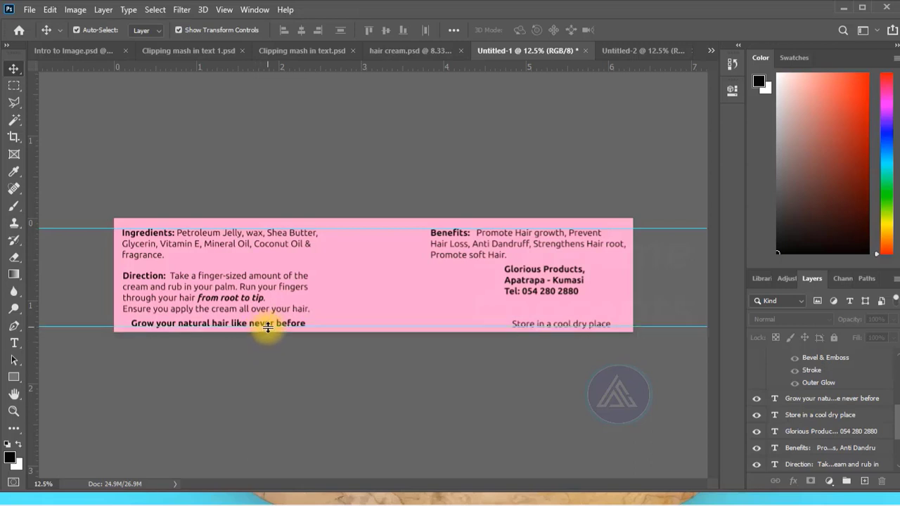
left_click_drag(33, 247, 121, 252)
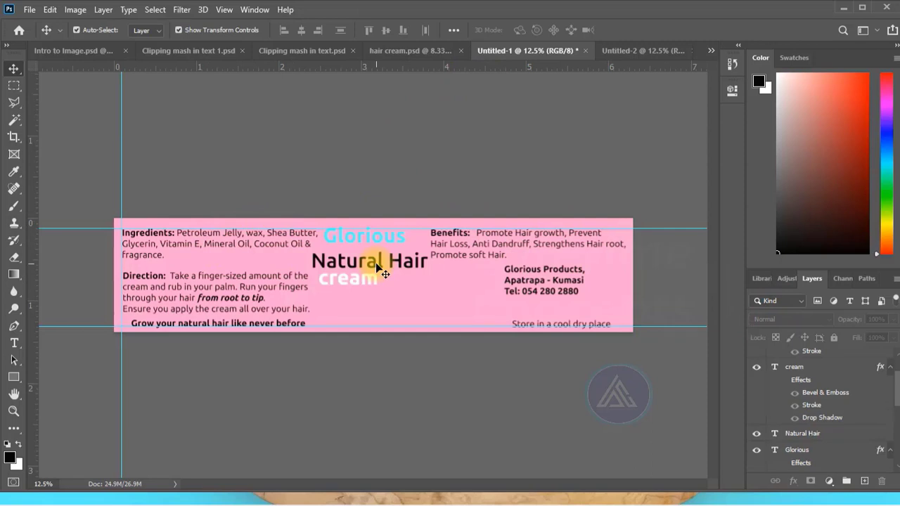
- Review the Bevel & Emboss, Stroke and Outer Glow settings in the layer style of the "Glorious" text
scroll(816, 450, "down", 1)
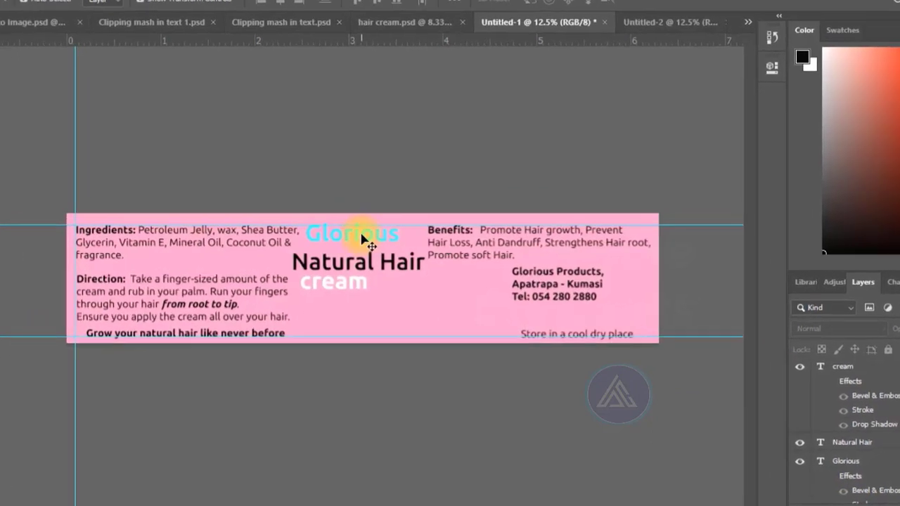
left_click(373, 237)
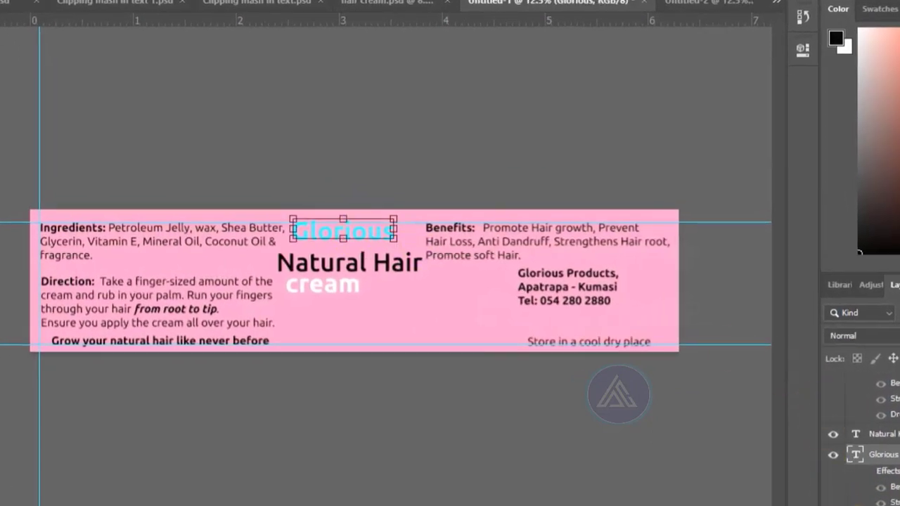
left_click(810, 492)
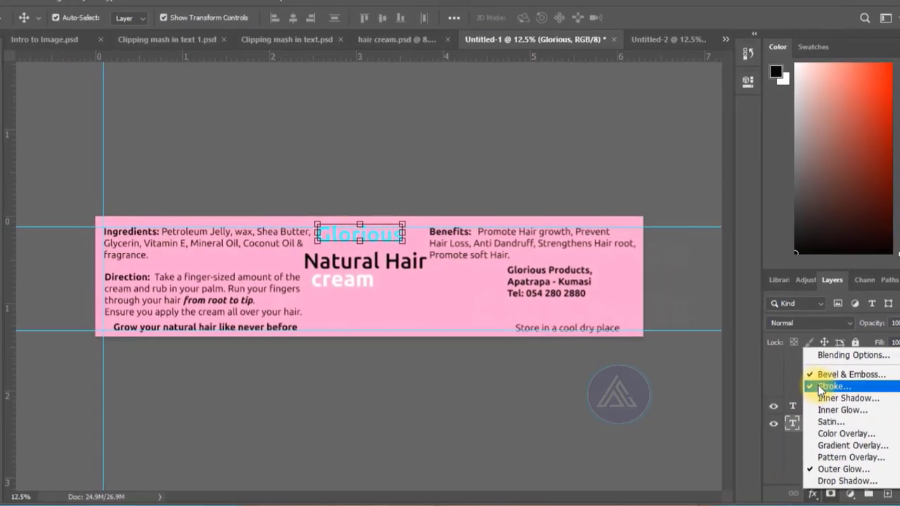
left_click(890, 400)
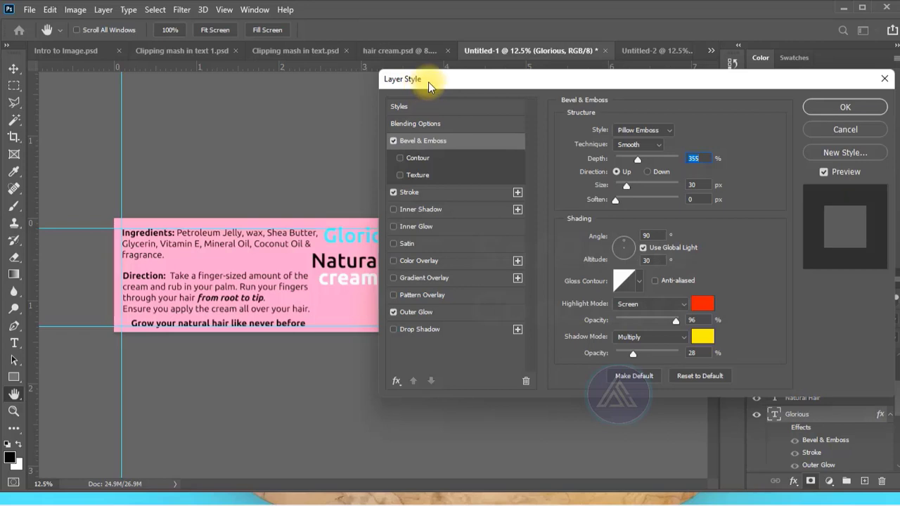
left_click_drag(428, 81, 568, 83)
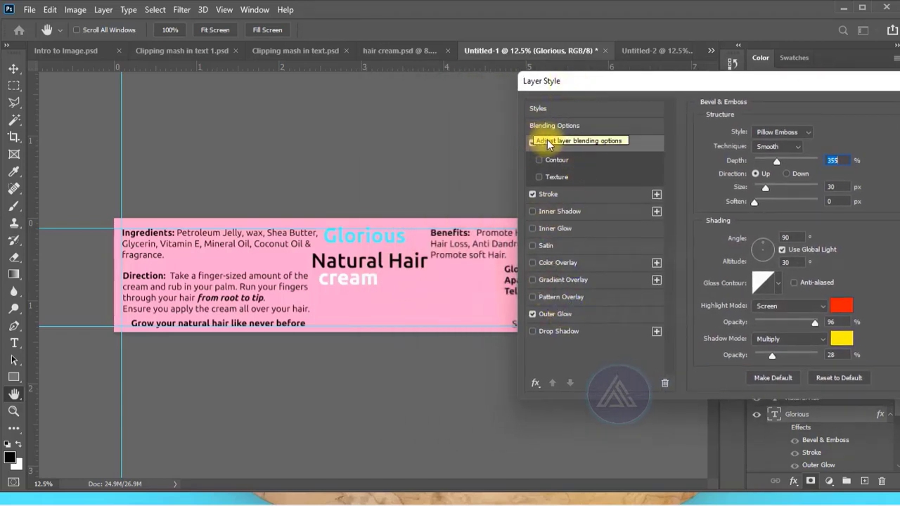
left_click(578, 189)
left_click(587, 314)
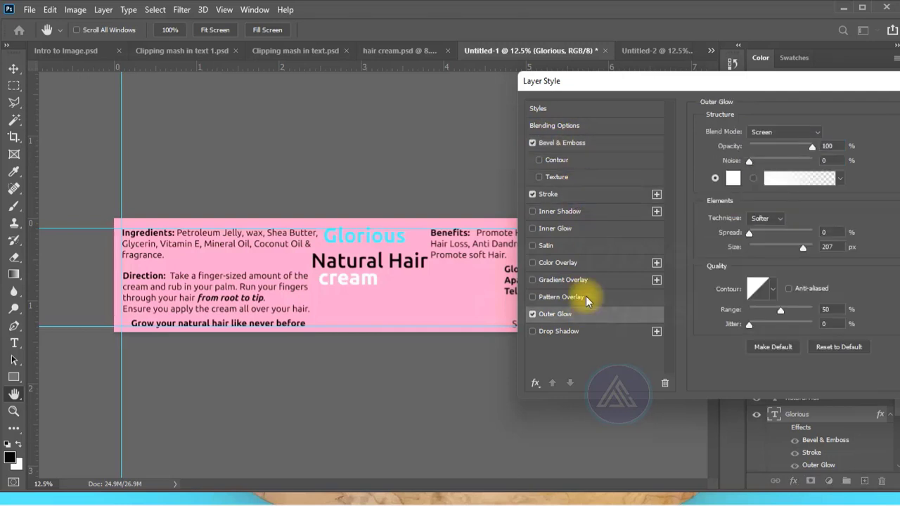
key("Return")
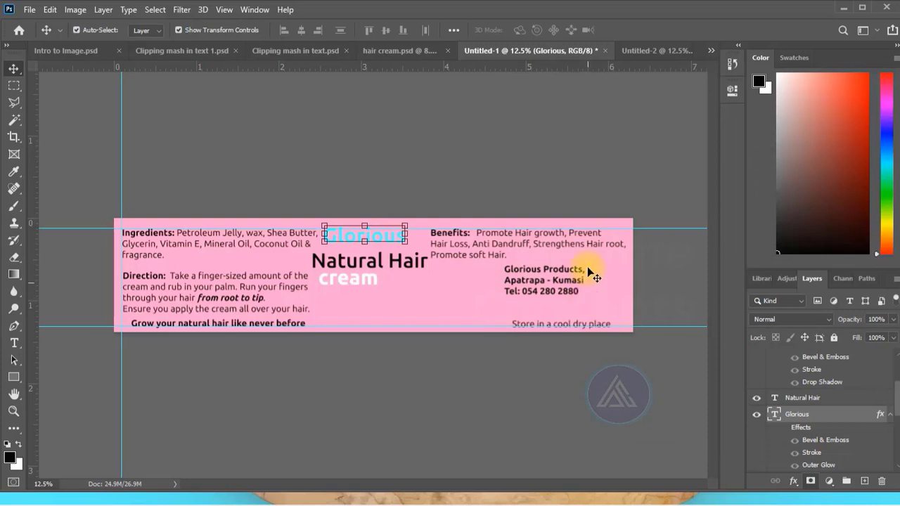
- Turn on the layer effects of the "Glorious" and "cream" text layers
scroll(841, 430, "down", 2)
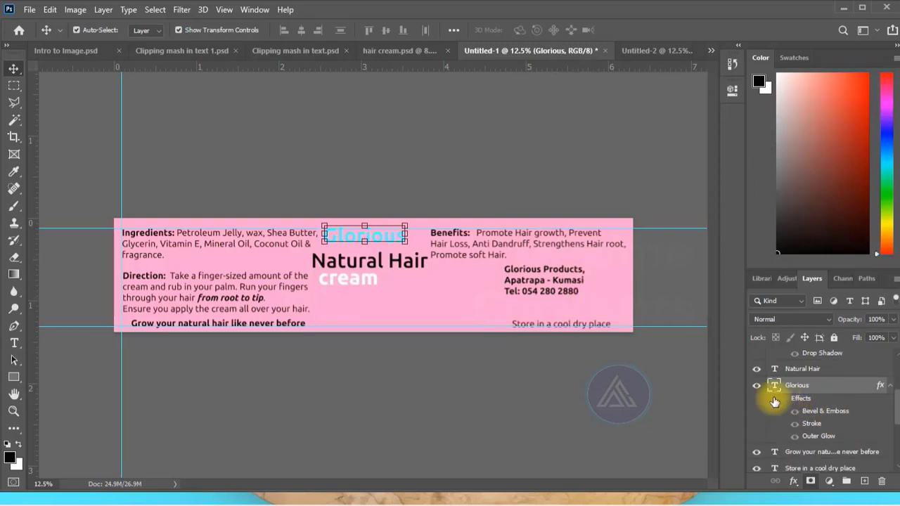
scroll(775, 401, "down", 3)
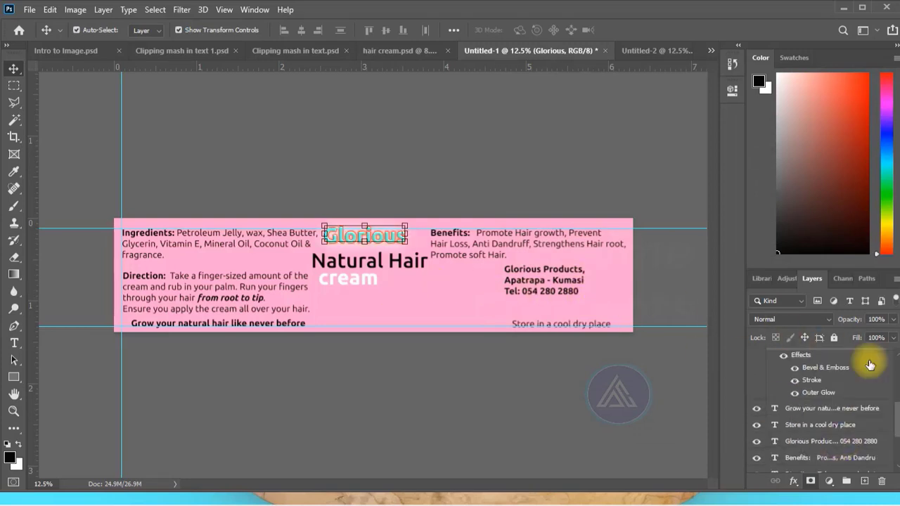
scroll(829, 420, "up", 4)
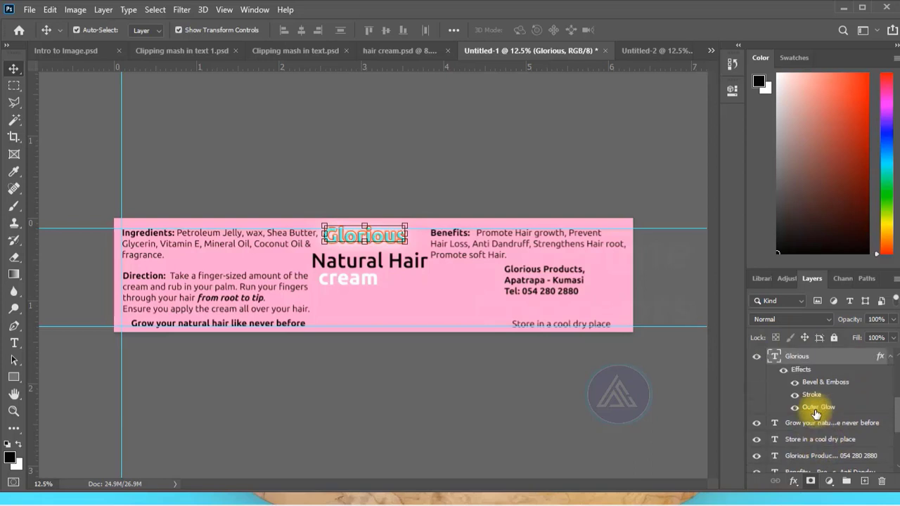
scroll(816, 413, "up", 5)
left_click(785, 404)
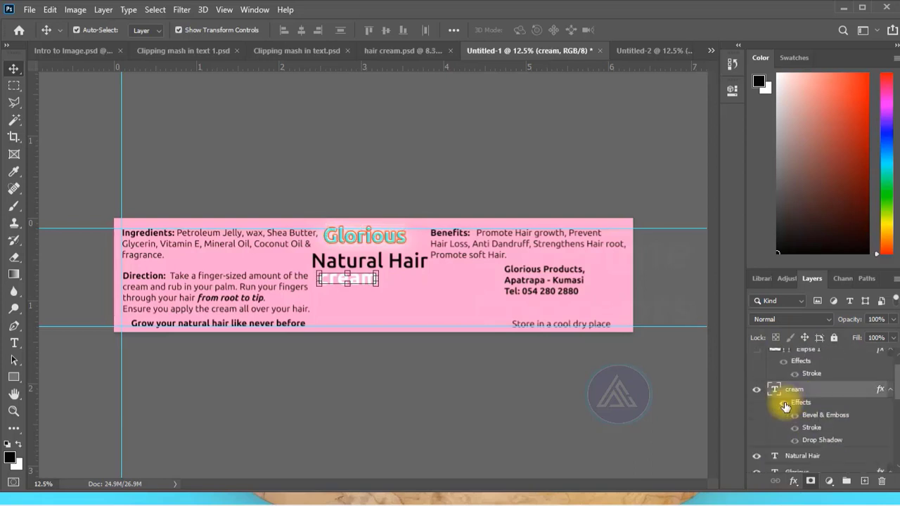
left_click(785, 406)
scroll(788, 428, "down", 6)
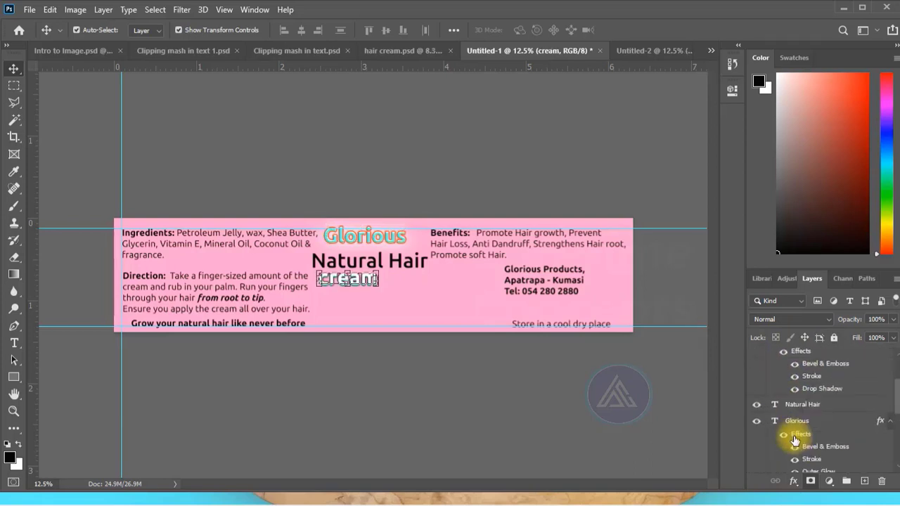
scroll(795, 441, "down", 2)
- Draw a black circle of about 712 px and move it just below the end of "Natural Hair"
left_click(408, 284)
left_click(376, 175)
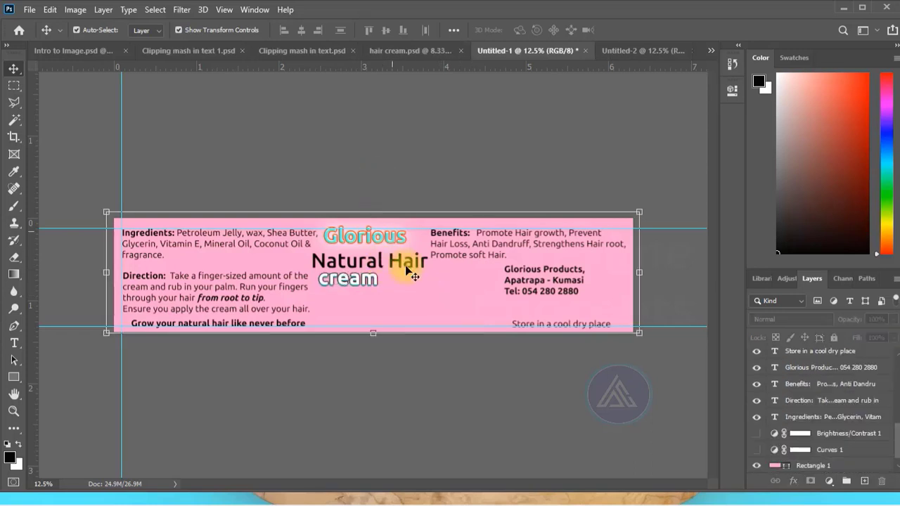
left_click(405, 270)
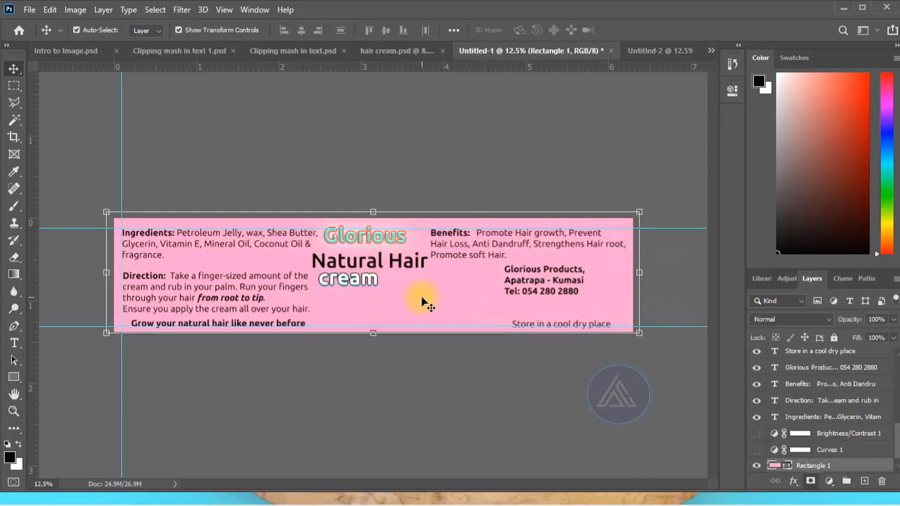
left_click(398, 369)
key("u")
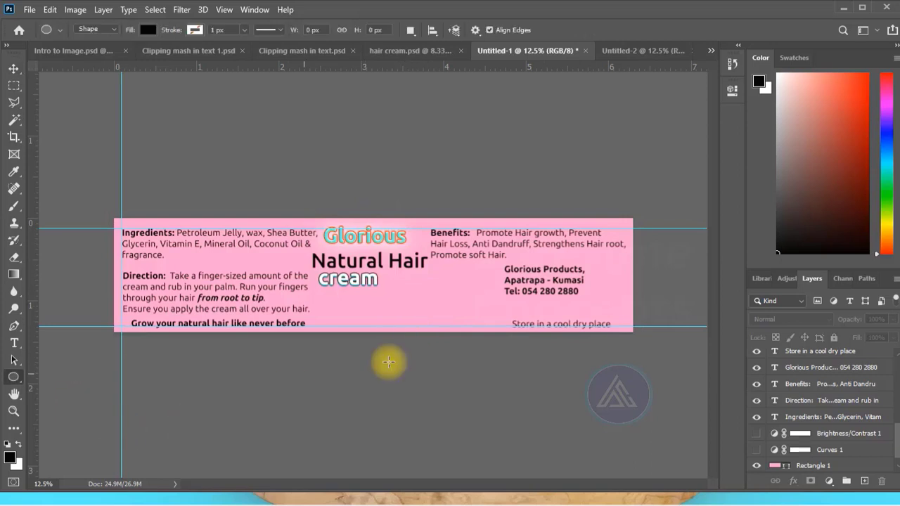
left_click_drag(412, 285, 469, 344)
left_click(13, 68)
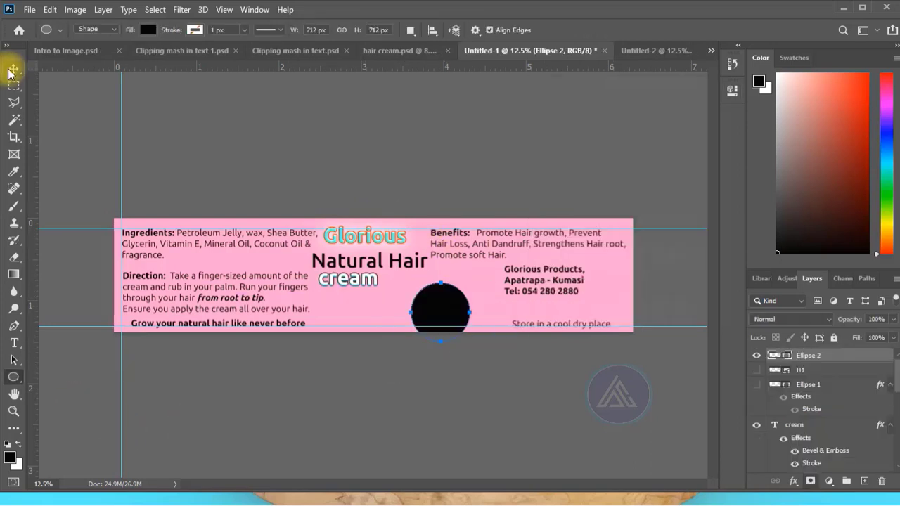
left_click_drag(439, 307, 431, 297)
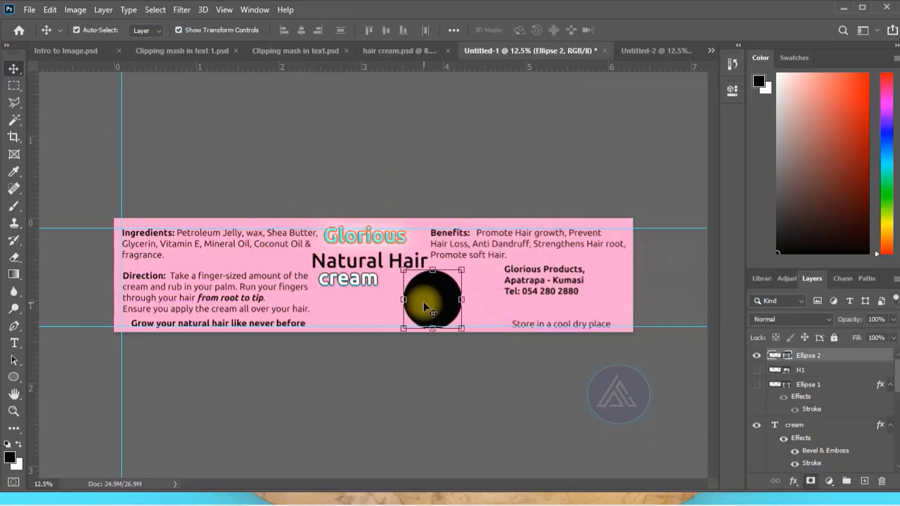
left_click(425, 143)
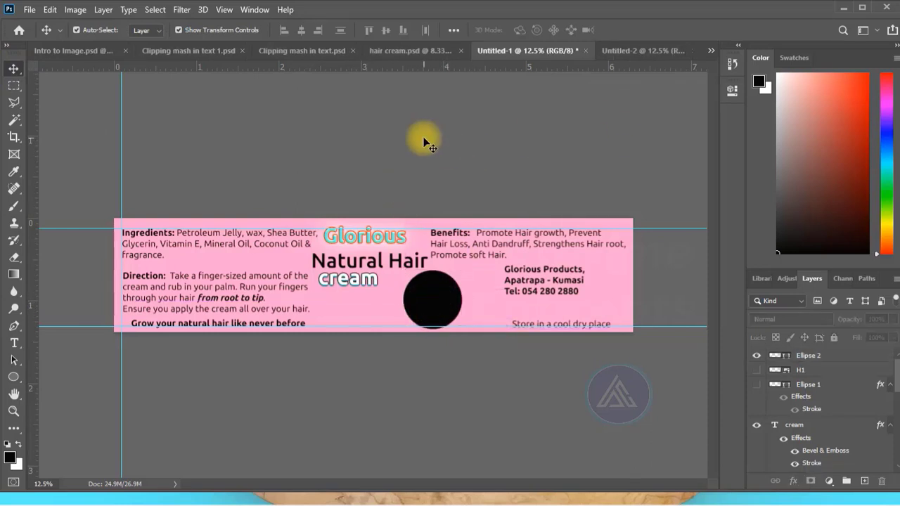
- Warp the "Natural Hair" text with the horizontal Flag style at a bend of +50%
left_click(392, 299)
left_click(357, 263)
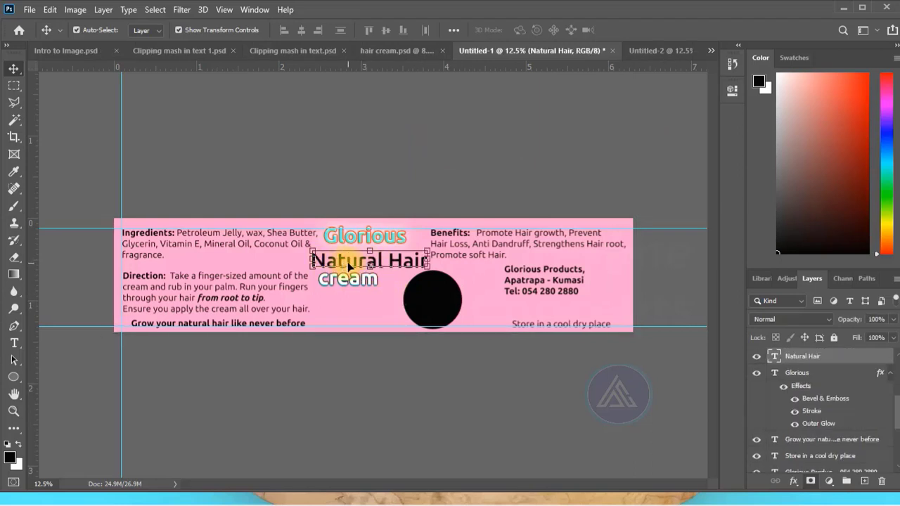
left_click(128, 9)
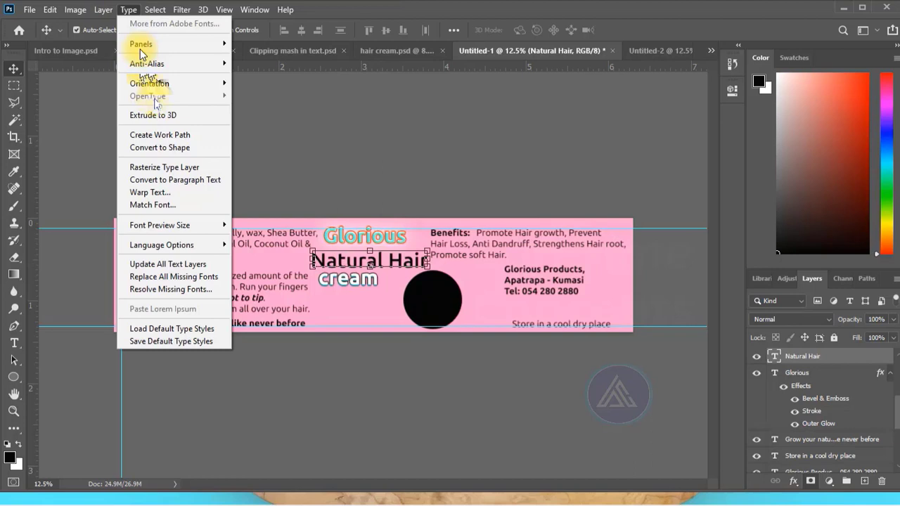
left_click(173, 192)
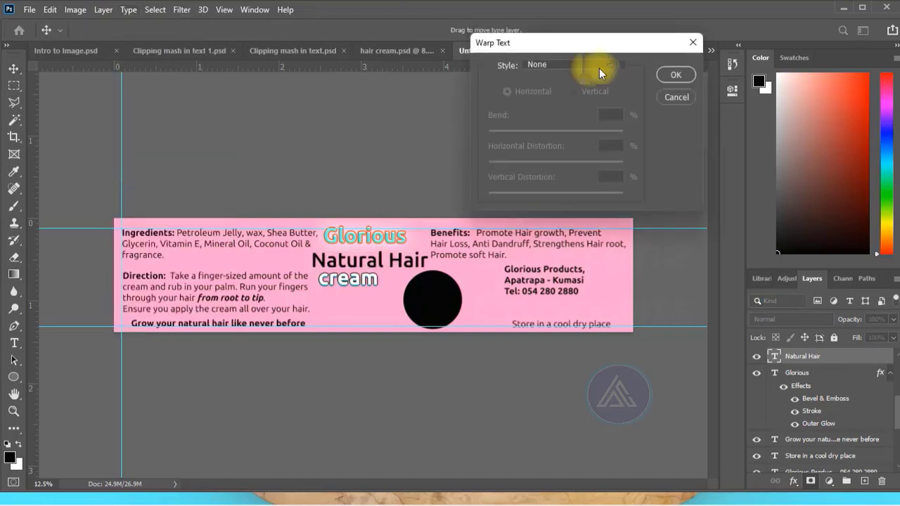
left_click(606, 62)
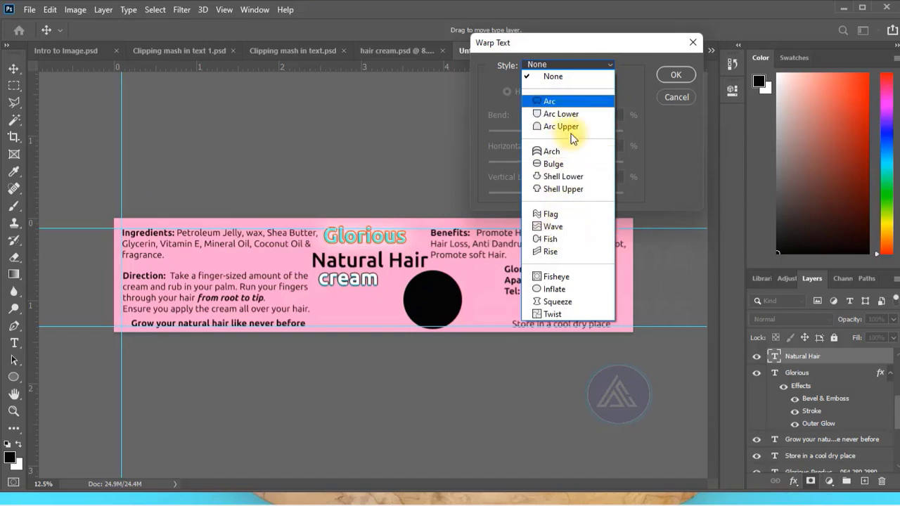
left_click(558, 214)
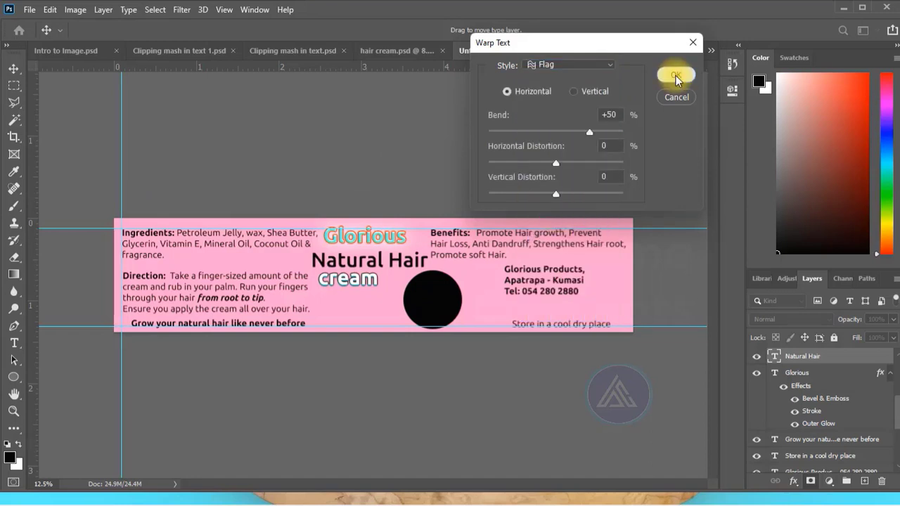
left_click(676, 76)
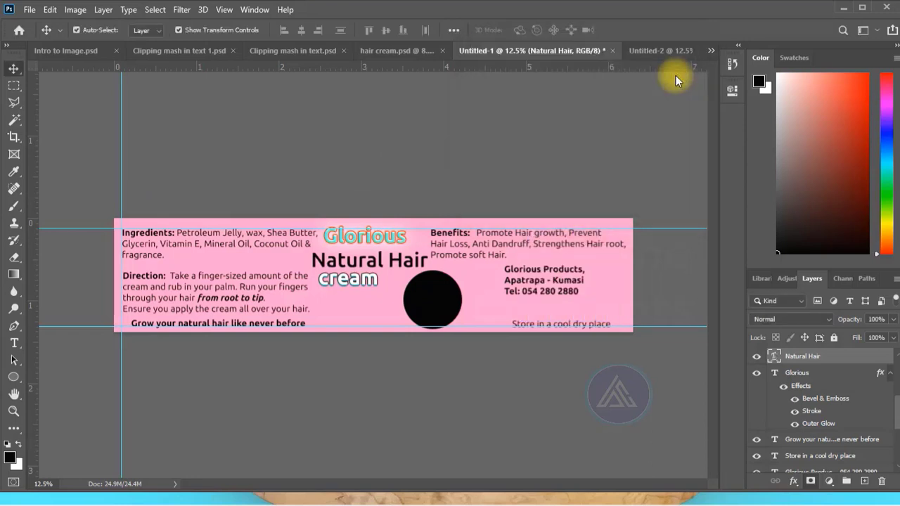
left_click(430, 112)
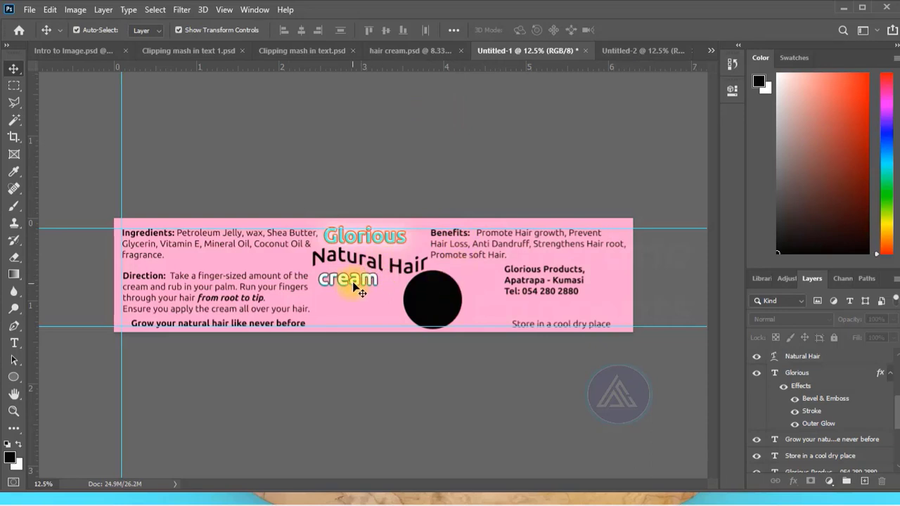
- Nudge the "cream" text slightly up towards the warped "Natural Hair" text
left_click(360, 287)
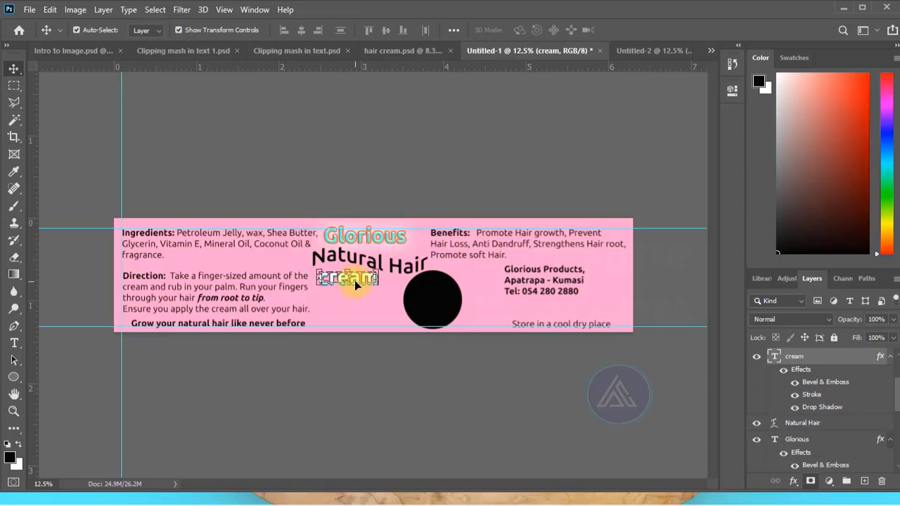
left_click(479, 133)
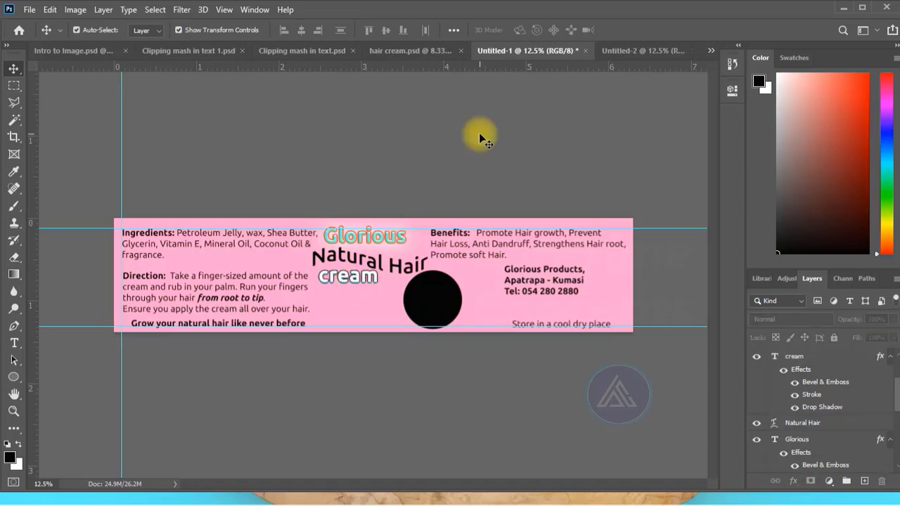
left_click(398, 269)
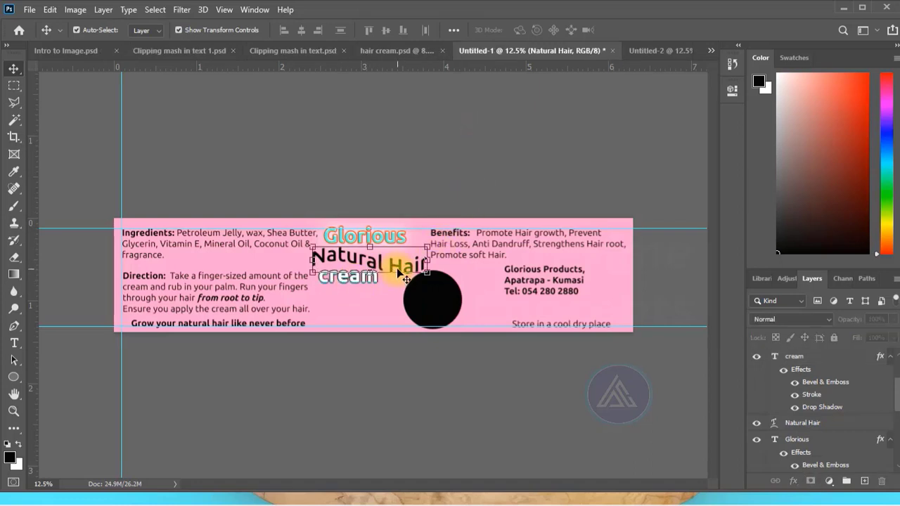
left_click(448, 150)
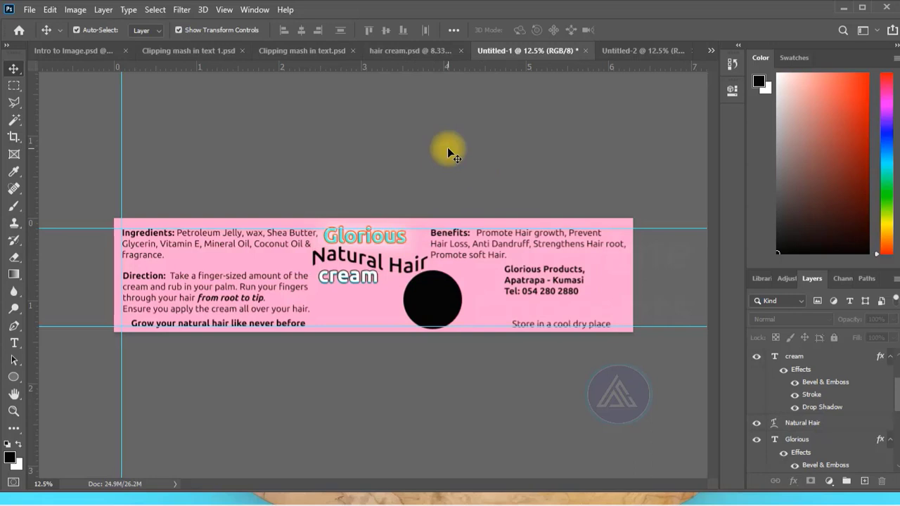
- Swap the new black circle for the hidden Ellipse 1 and H1 photo layers, and clip the photo to Ellipse 1
left_click(441, 302)
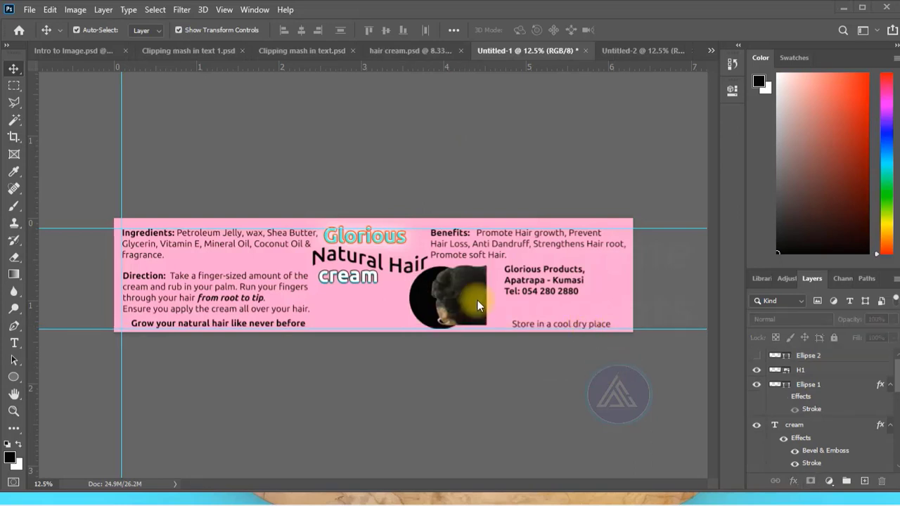
left_click(478, 300)
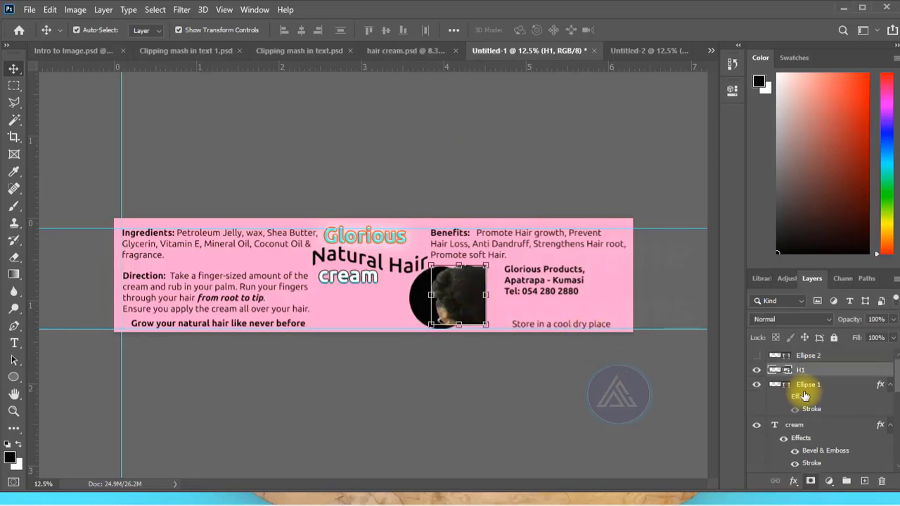
right_click(821, 370)
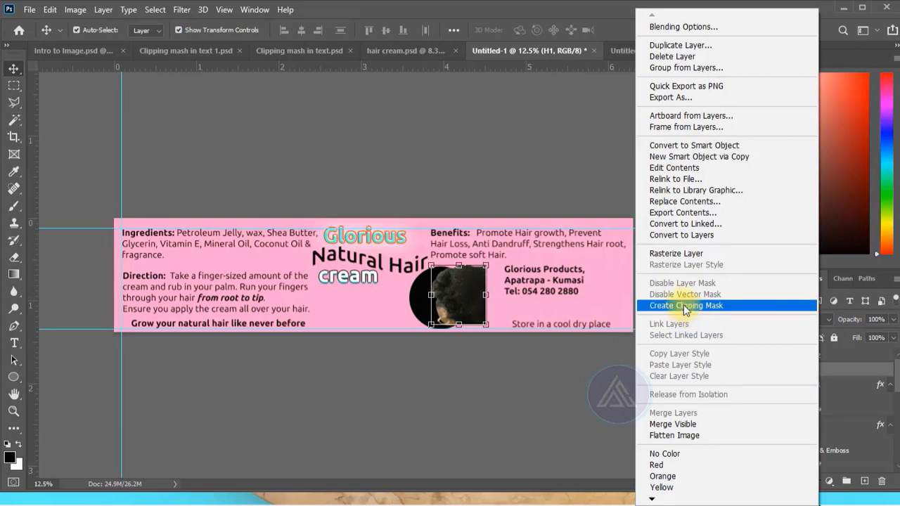
left_click(686, 307)
- Move the clipped H1 photo over the circle and enlarge it to about 14.25% width so it fills the circle
left_click_drag(456, 304, 441, 306)
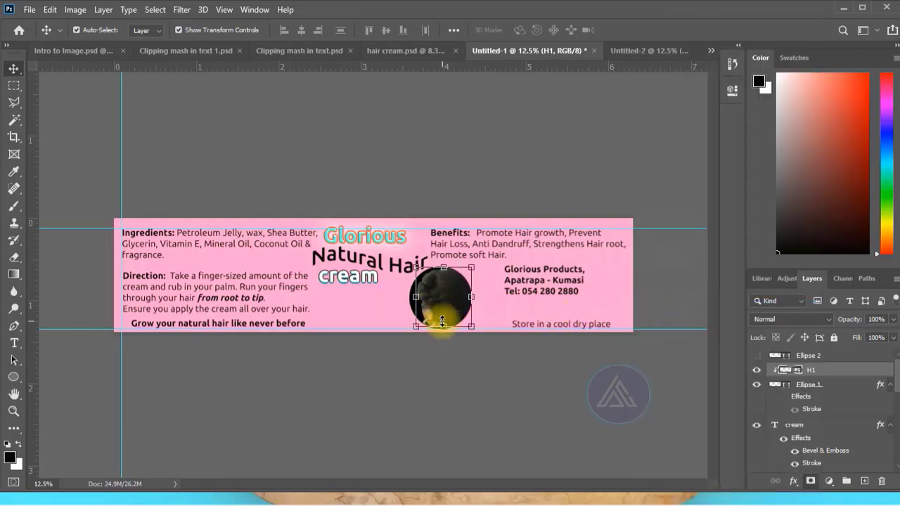
key("Down")
key("Down")
key("Down")
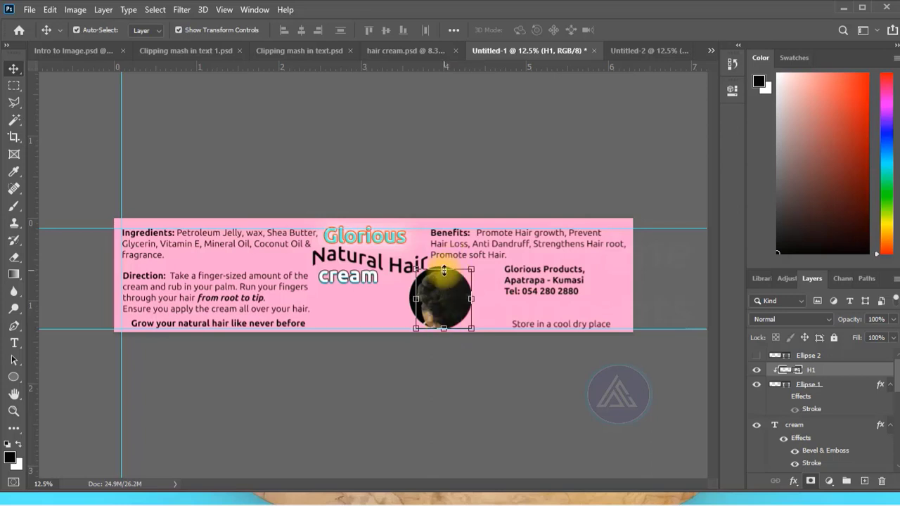
mouse_move(444, 270)
left_mouse_down()
mouse_move(431, 247)
mouse_move(443, 243)
mouse_move(443, 267)
left_mouse_up()
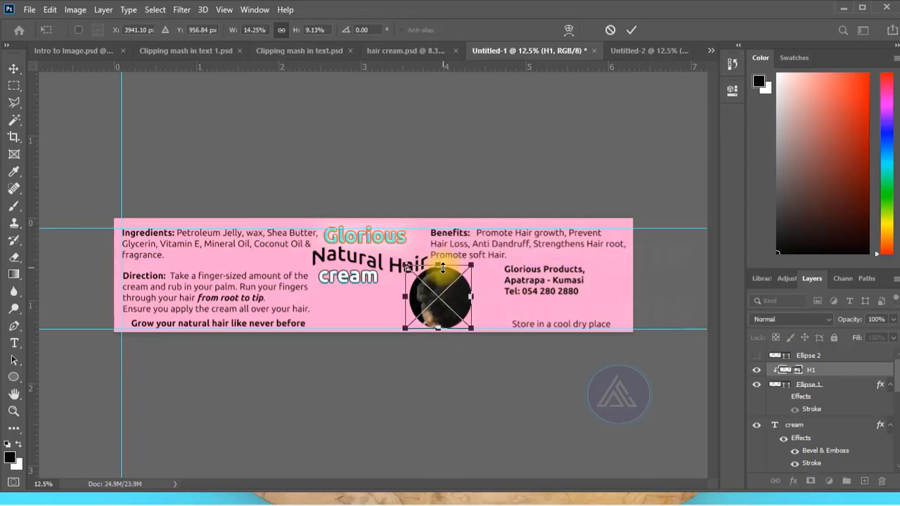
left_click(632, 30)
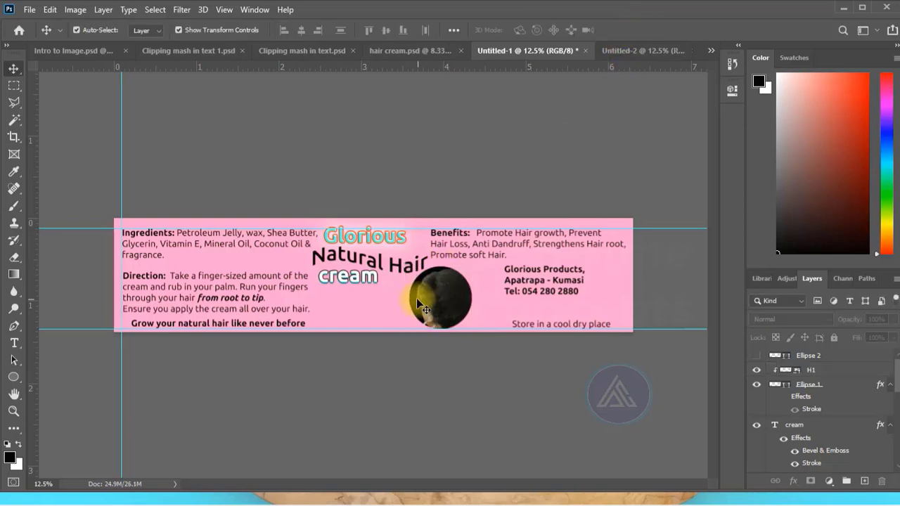
- Recolor the Ellipse 1 circle behind the photo to the label's background pink, ff99cc
left_click(420, 311)
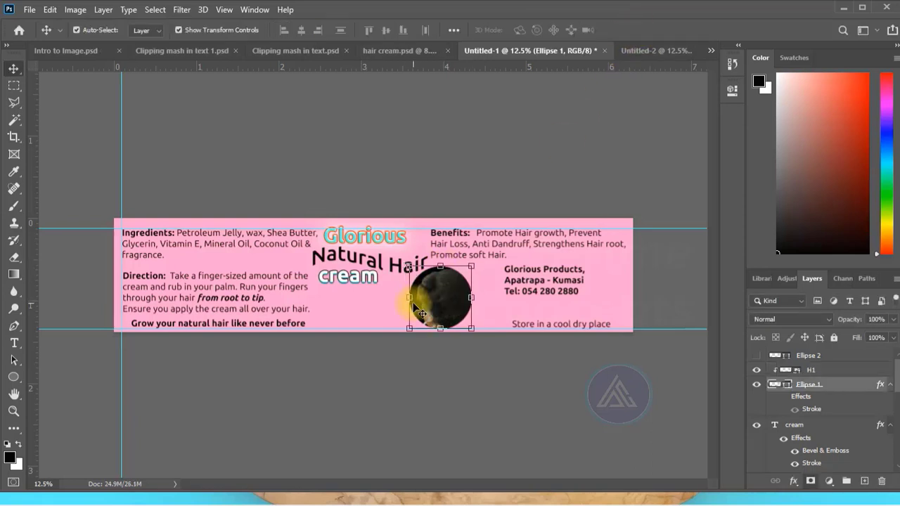
left_click(775, 386)
double_click(772, 388)
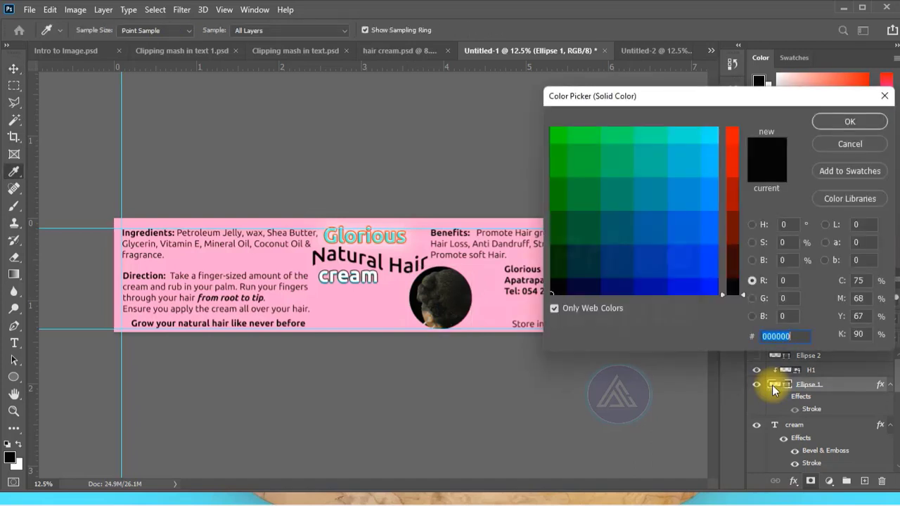
left_click(487, 293)
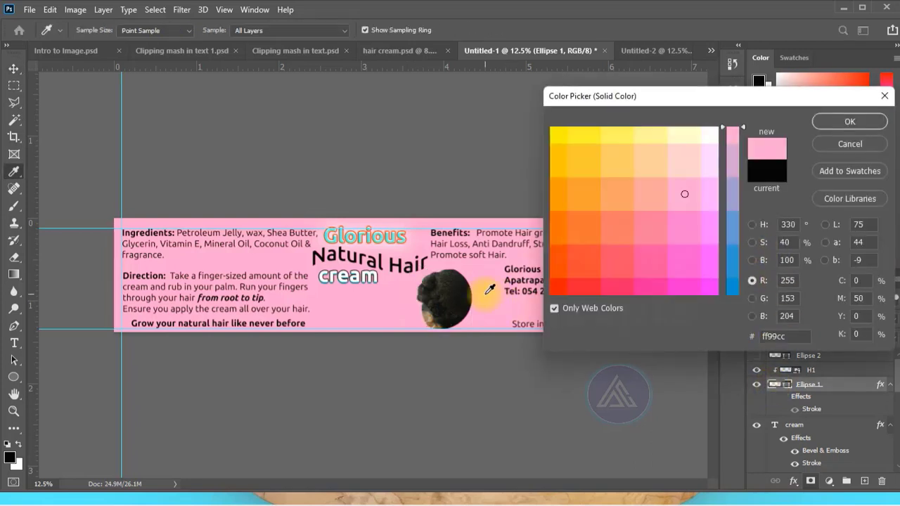
left_click(849, 121)
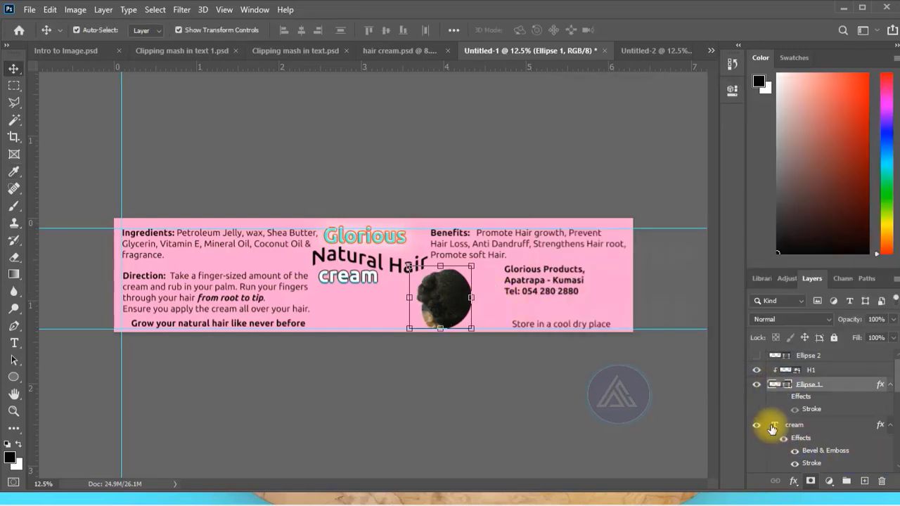
- Enable a 22 px solid yellow outside Stroke on the Ellipse 1 circle
left_click(794, 482)
left_click(799, 378)
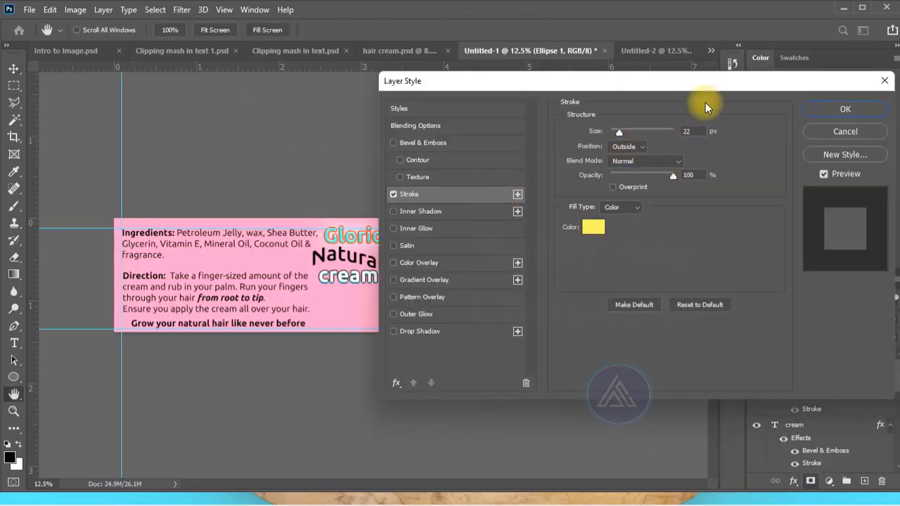
key("Return")
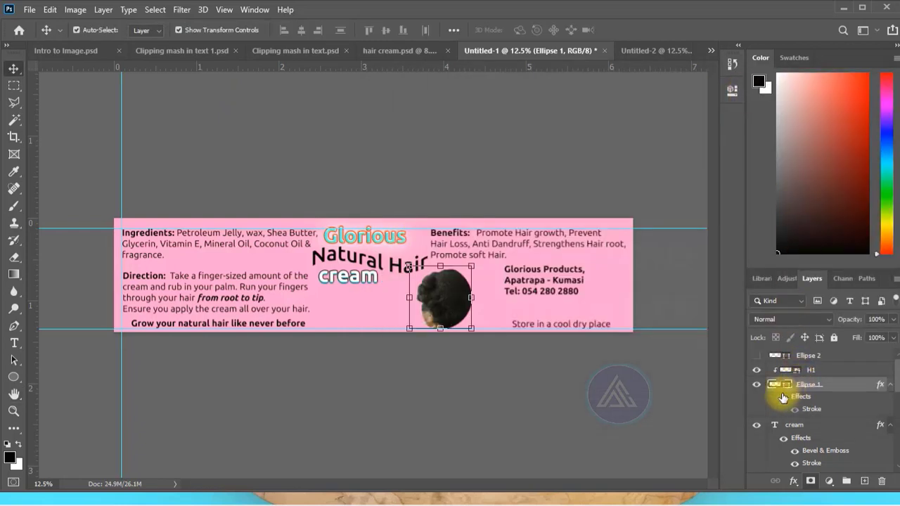
- Set the "Store in a cool dry place" text to Ubuntu Bold
double_click(545, 328)
key("Escape")
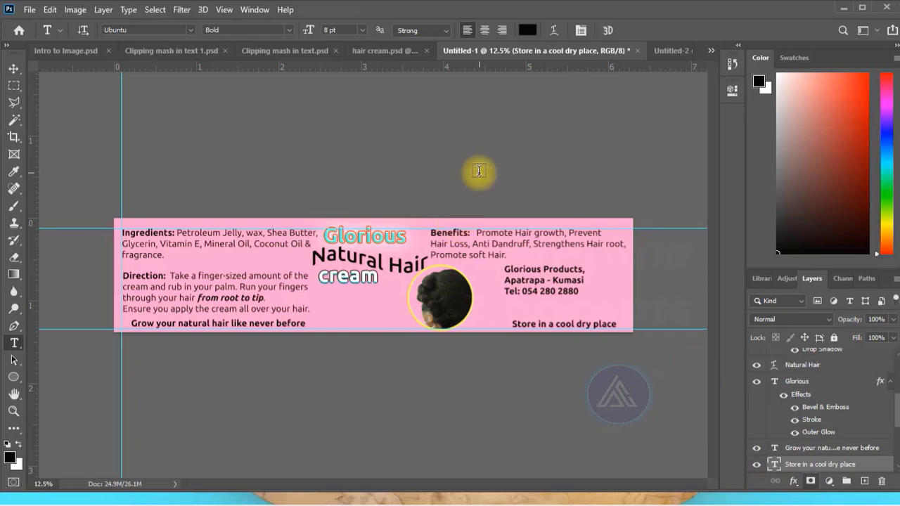
left_click(12, 69)
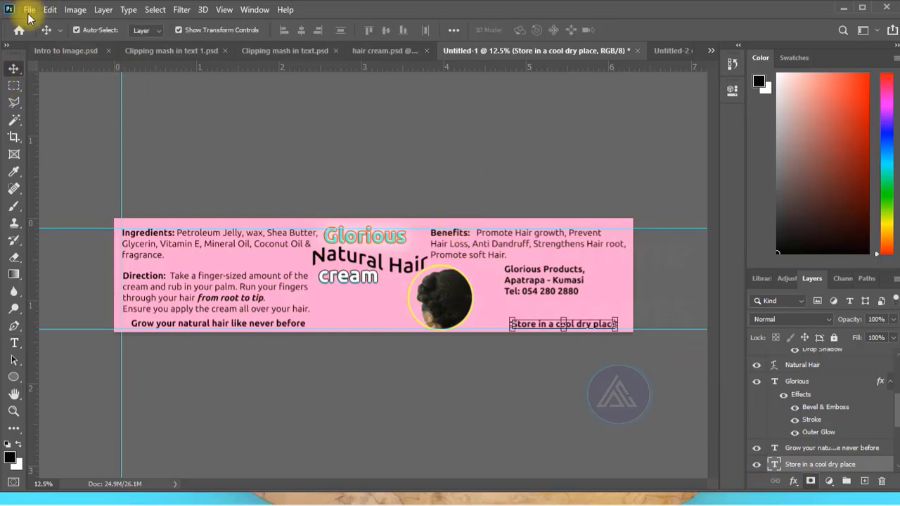
- Start a Save for Web export of the label, fit the whole label in the preview and choose the JPEG format
left_click(30, 10)
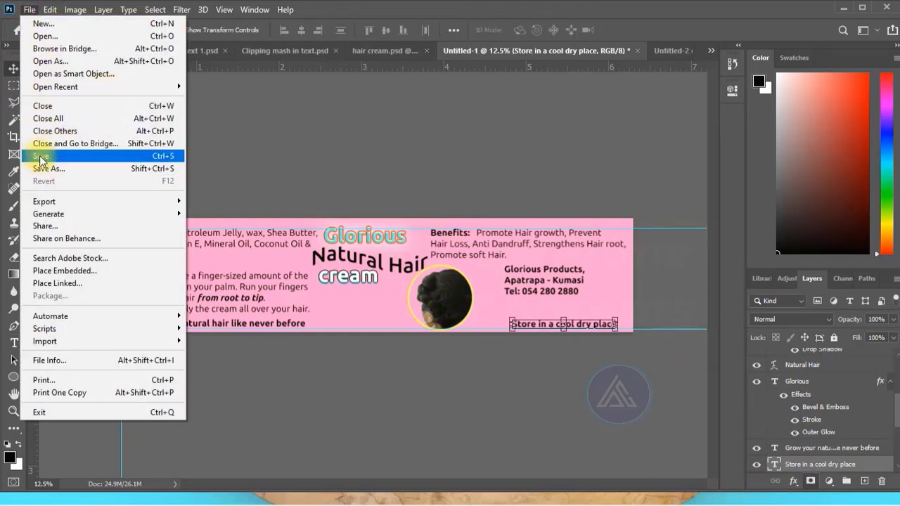
mouse_move(169, 202)
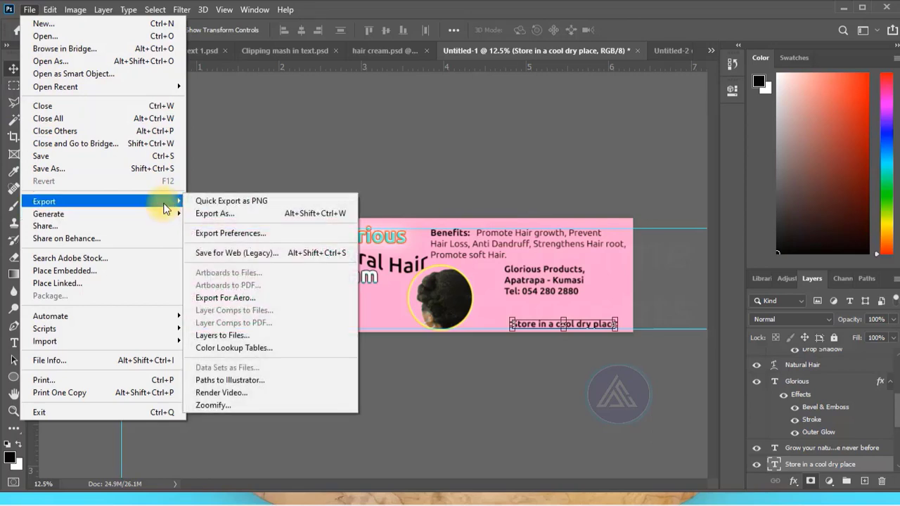
left_click(255, 252)
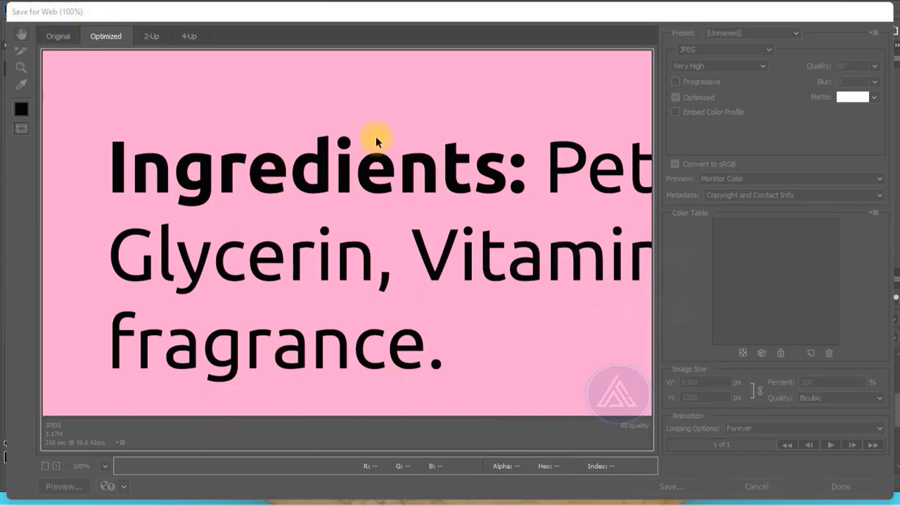
left_click(105, 473)
left_click(104, 448)
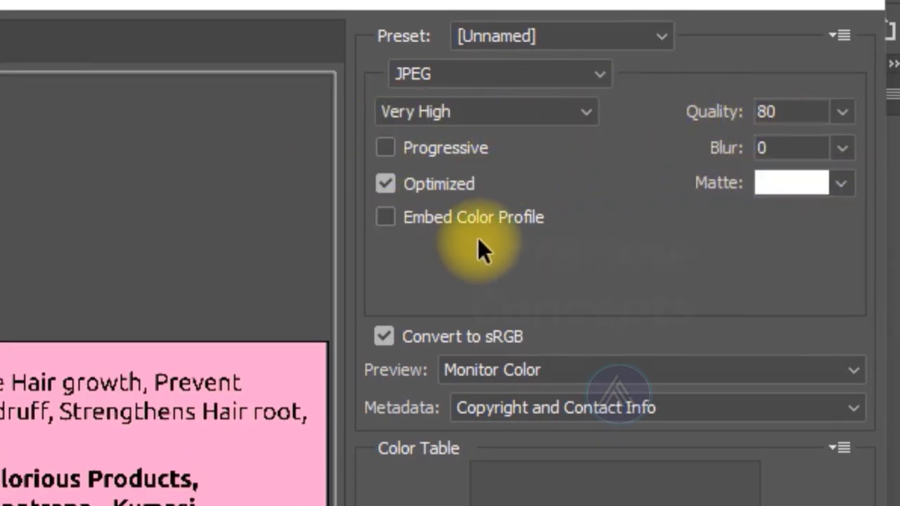
left_click(588, 71)
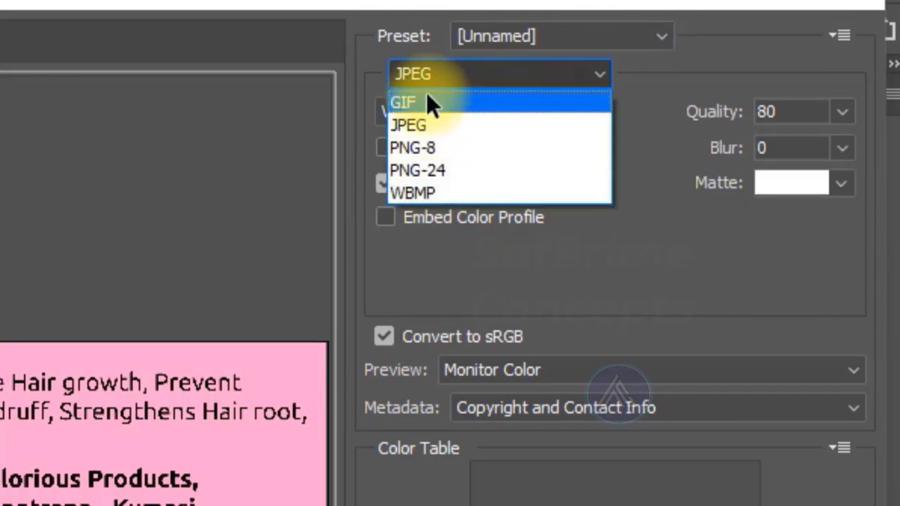
left_click(419, 125)
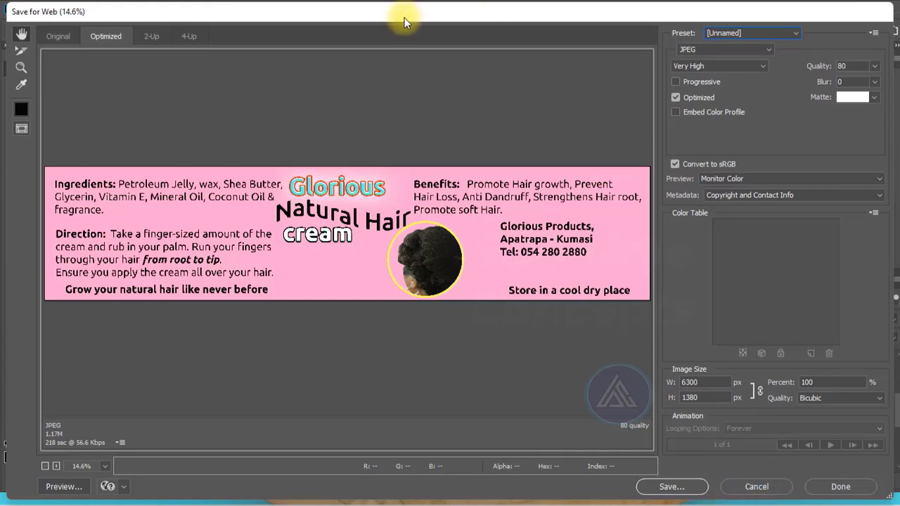
- Compare the label in the Original, Optimized, 2-Up and 4-Up previews, ending on the Optimized preview
left_click(58, 39)
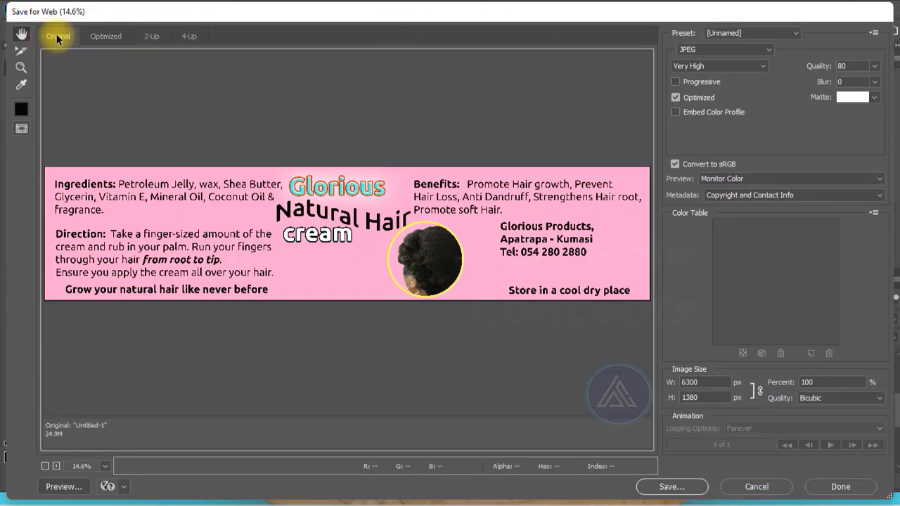
left_click(109, 36)
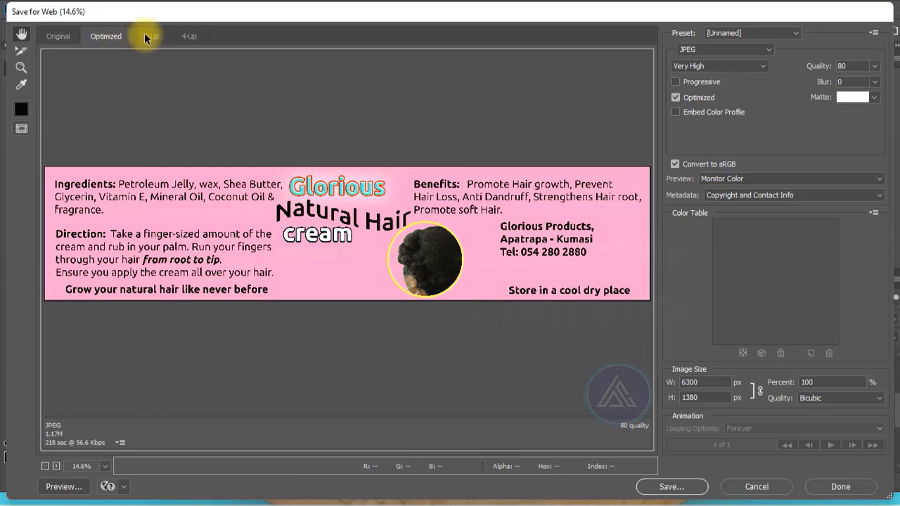
left_click(145, 34)
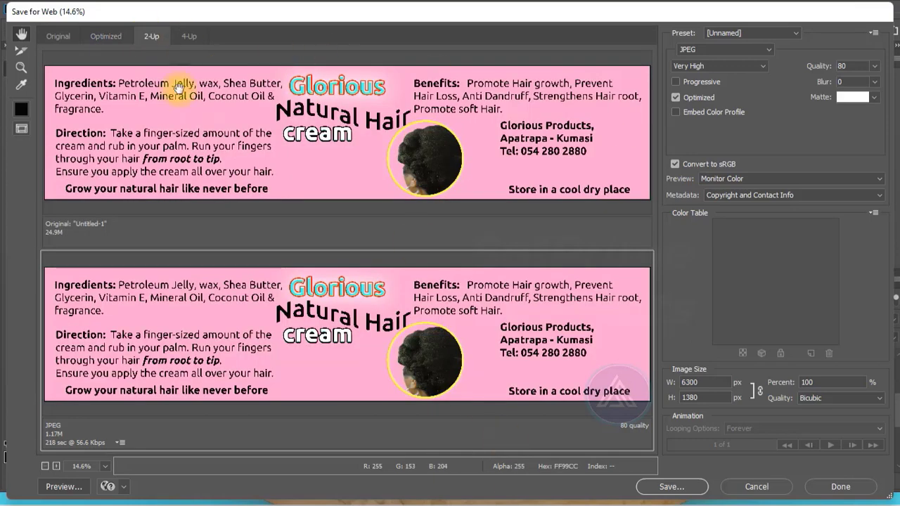
left_click(187, 38)
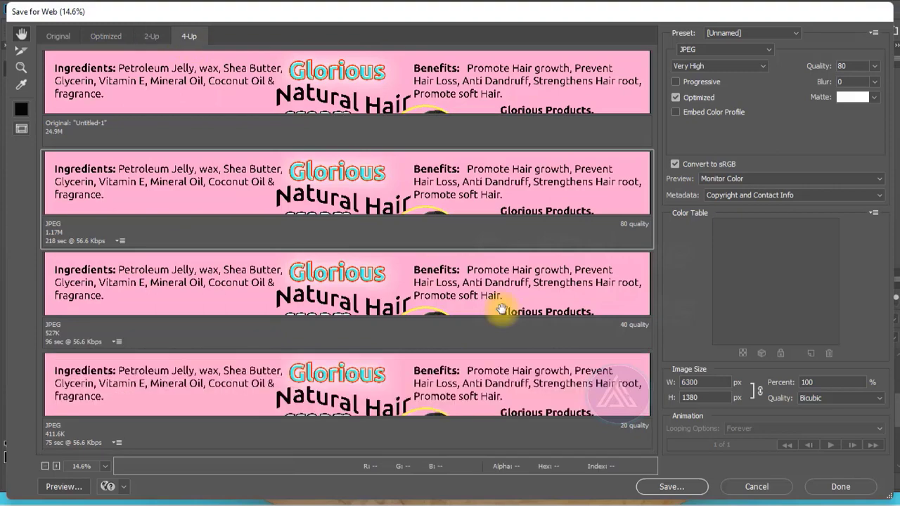
scroll(321, 314, "down", 4)
scroll(322, 314, "up", 4)
scroll(321, 313, "down", 4)
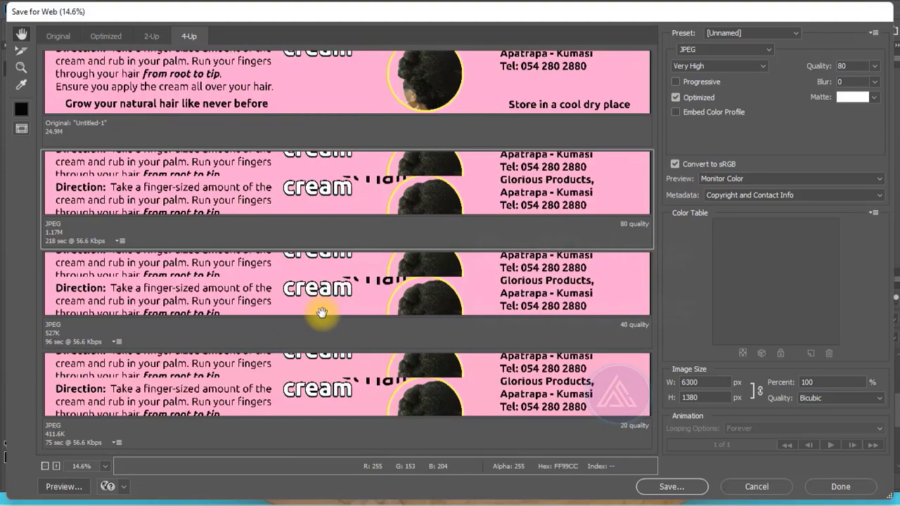
scroll(321, 314, "up", 4)
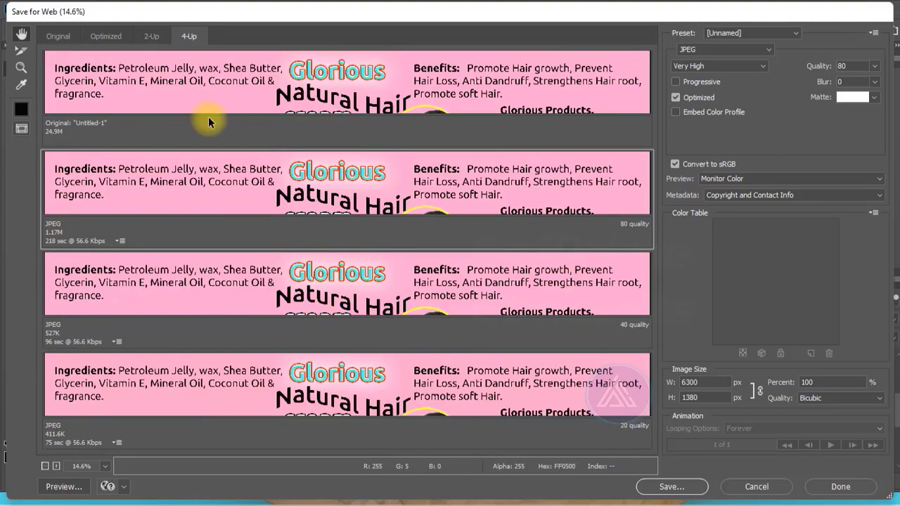
left_click(105, 37)
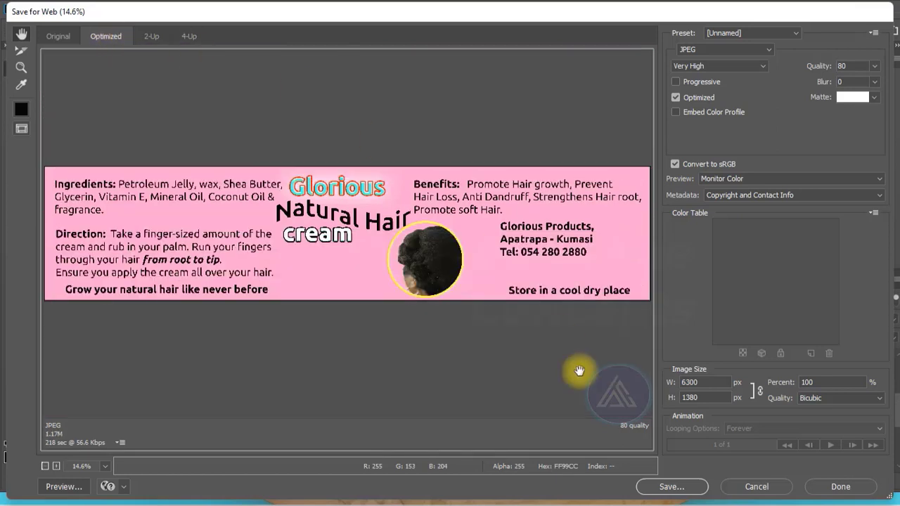
- Save the optimized JPEG of the label in the tube folder and return to the document
left_click(678, 492)
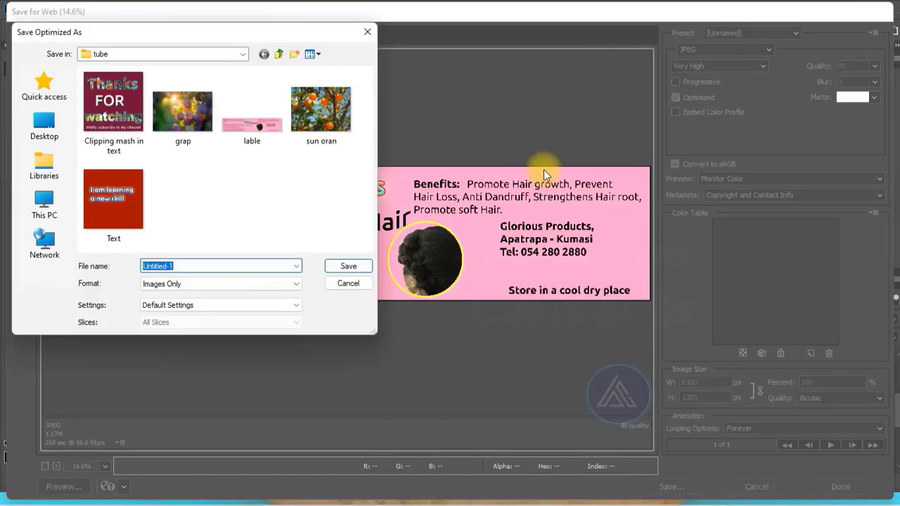
left_click(344, 266)
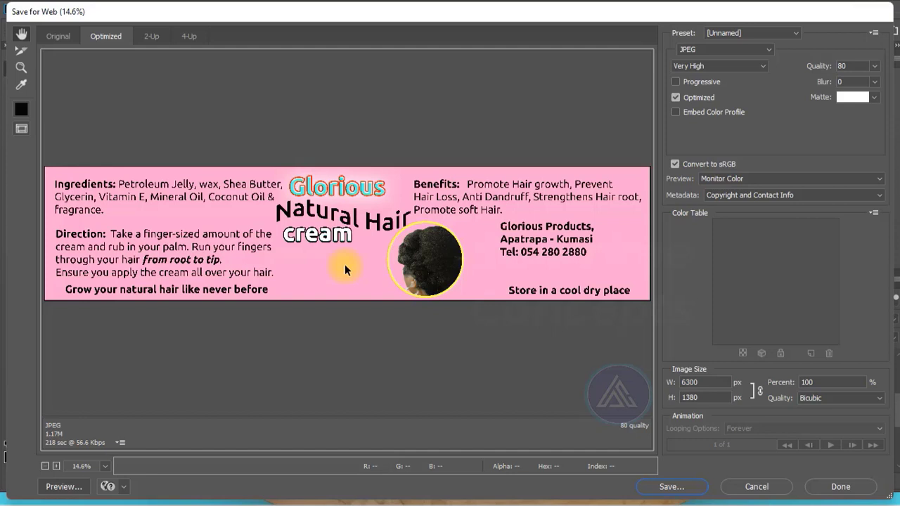
key("alt+Tab")
key("Escape")
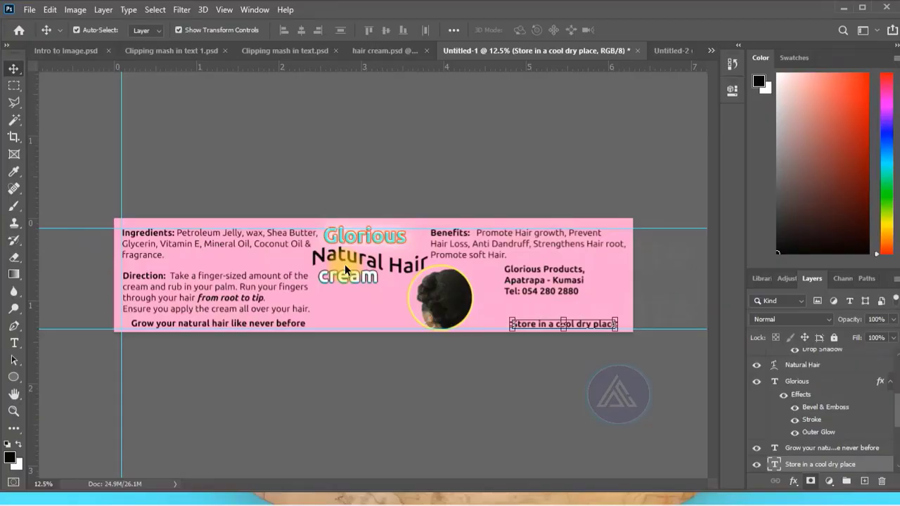
- Show the label full screen and nudge the "Grow your natural hair like never before" text slightly left, towards the vertical guide
key("f")
key("f")
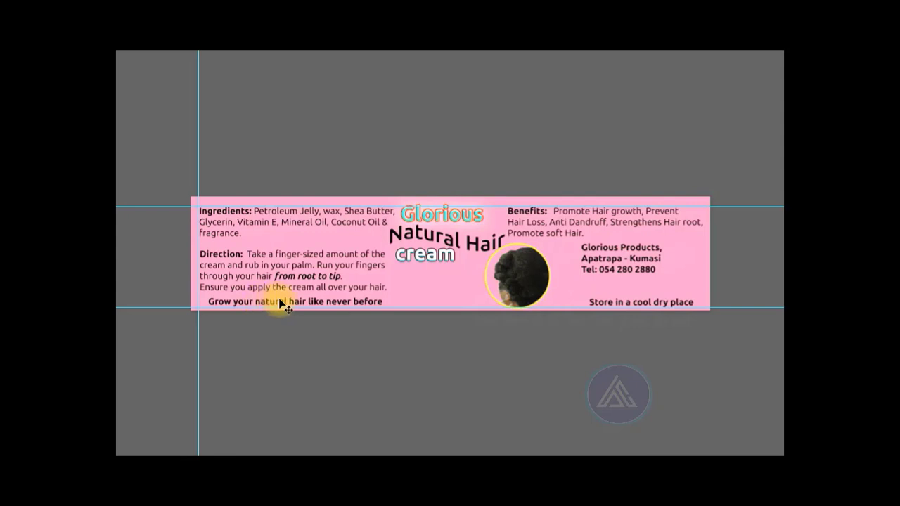
left_click(271, 303)
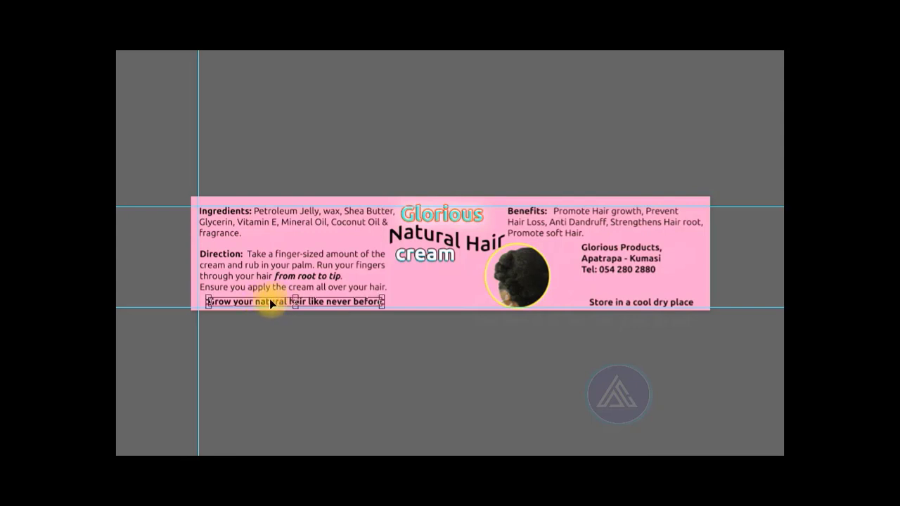
key("Left")
key("Left")
key("Left")
key("Left")
key("Left")
key("Left")
key("Left")
key("Left")
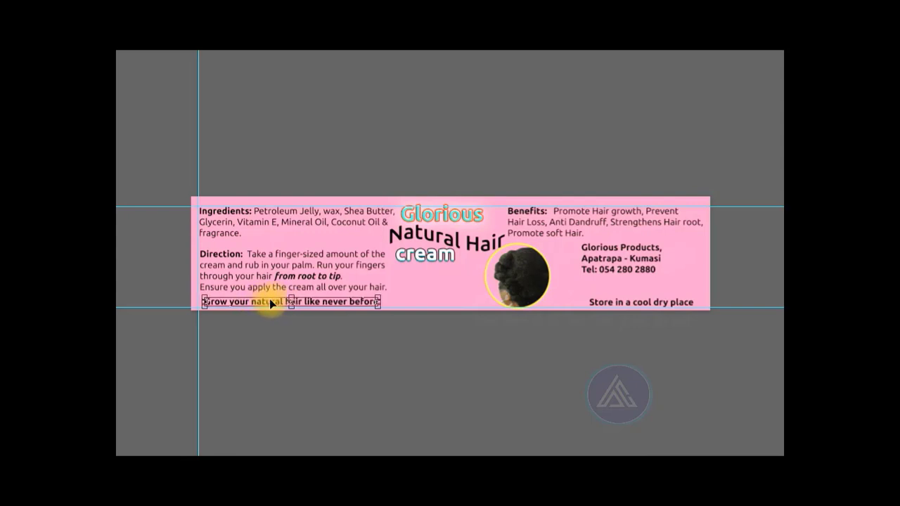
key("Left")
key("Left")
left_click(382, 130)
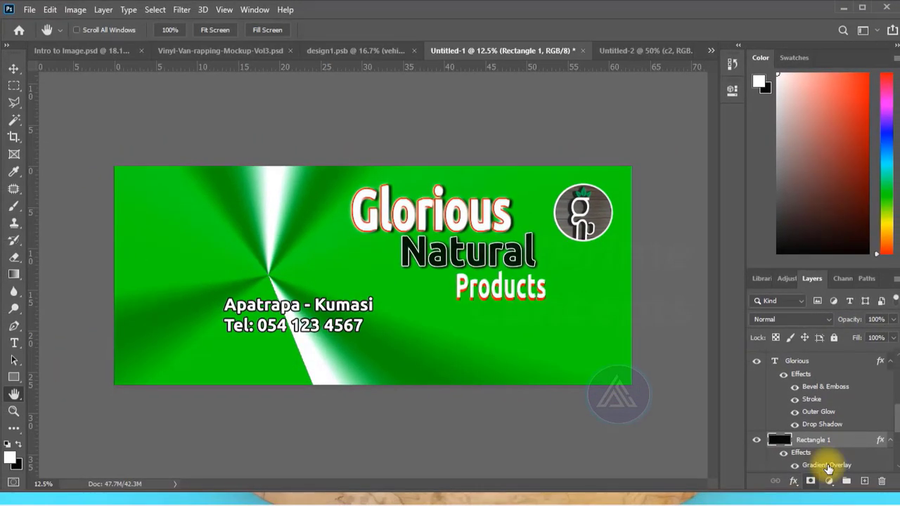
- Open the Gradient Overlay settings of the Rectangle 1 layer in the green banner design
left_click(795, 482)
left_click(699, 428)
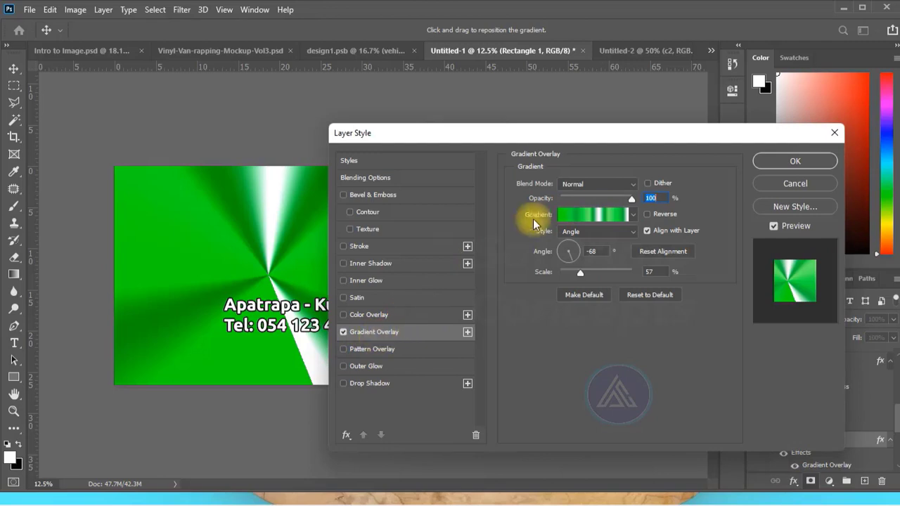
- Try an extra green color stop at 14% in the overlay's gradient, remove it and accept the gradient
left_click(593, 213)
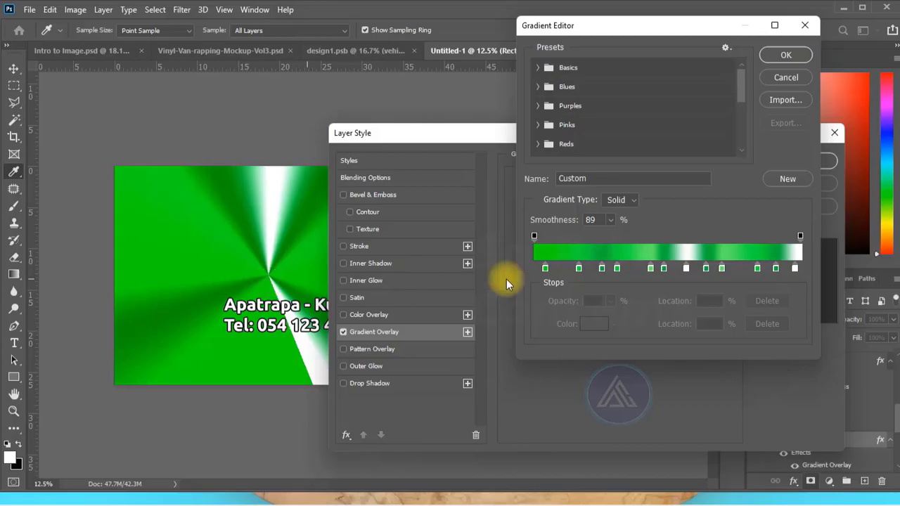
left_click(579, 269)
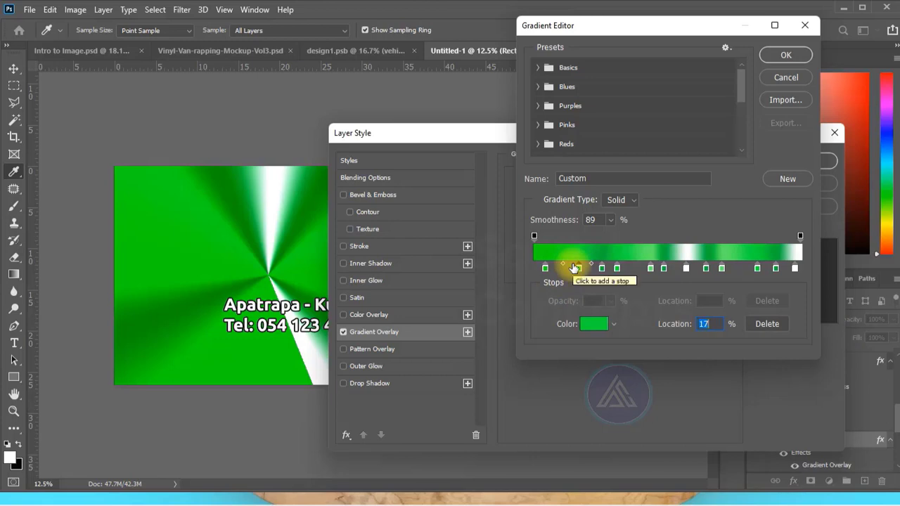
left_click_drag(575, 268, 573, 268)
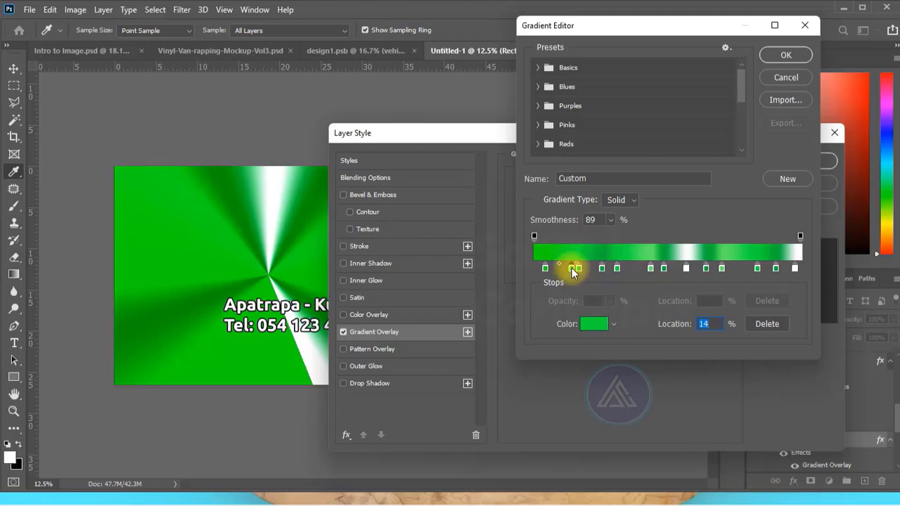
left_click_drag(572, 268, 605, 319)
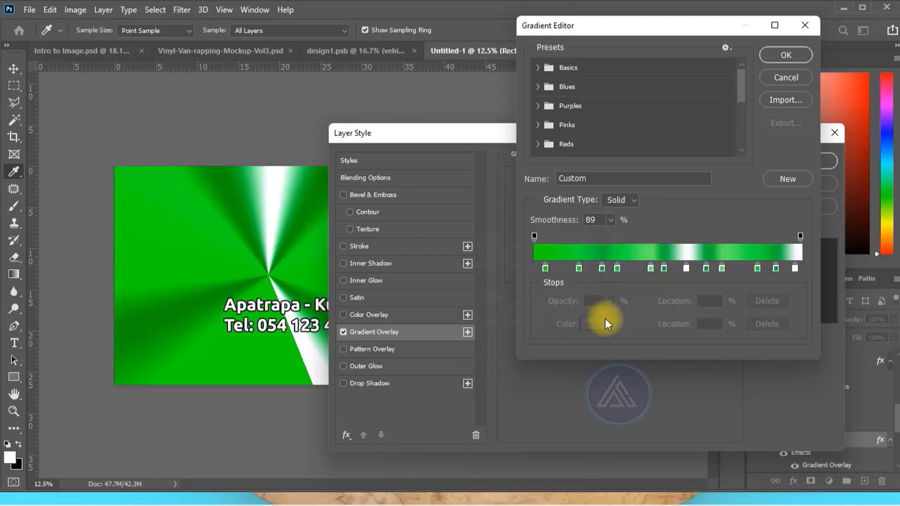
left_click(786, 55)
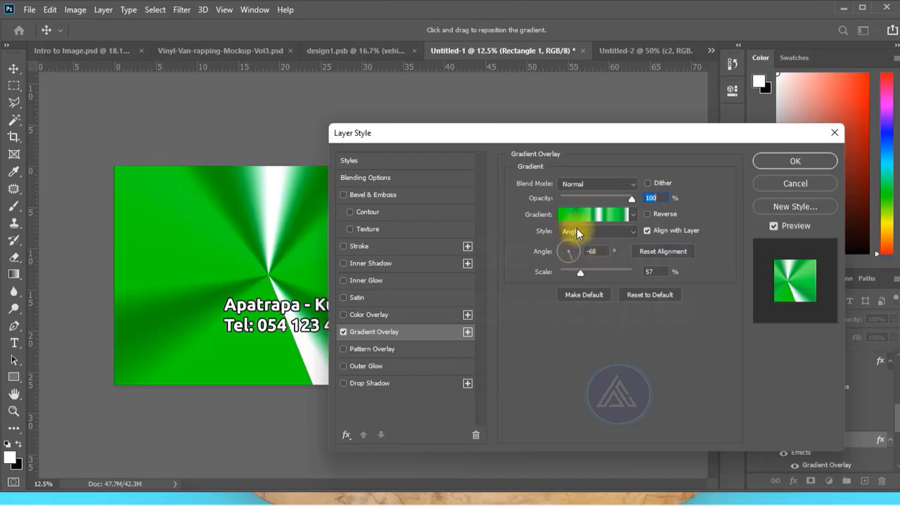
- Review the gradient style options, uncover the banner behind the dialog, and close the layer style without applying changes
left_click(630, 232)
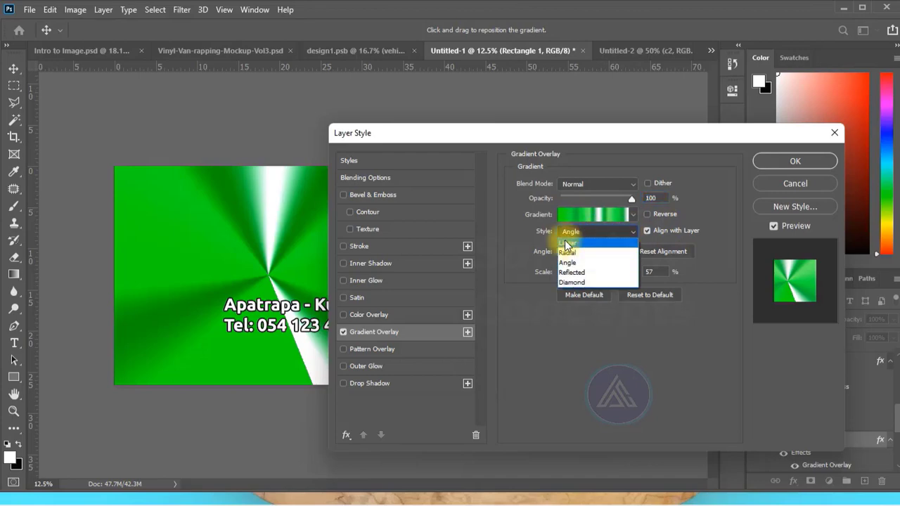
left_click(610, 350)
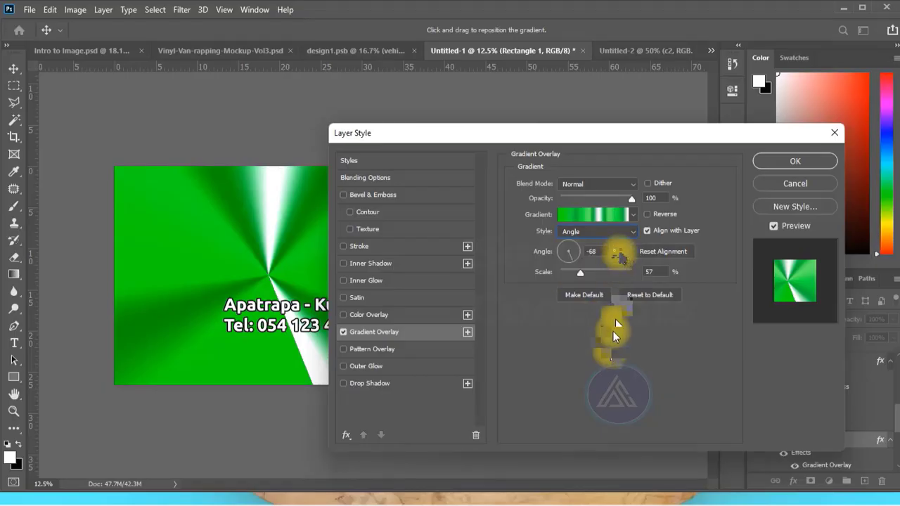
left_click_drag(543, 137, 651, 136)
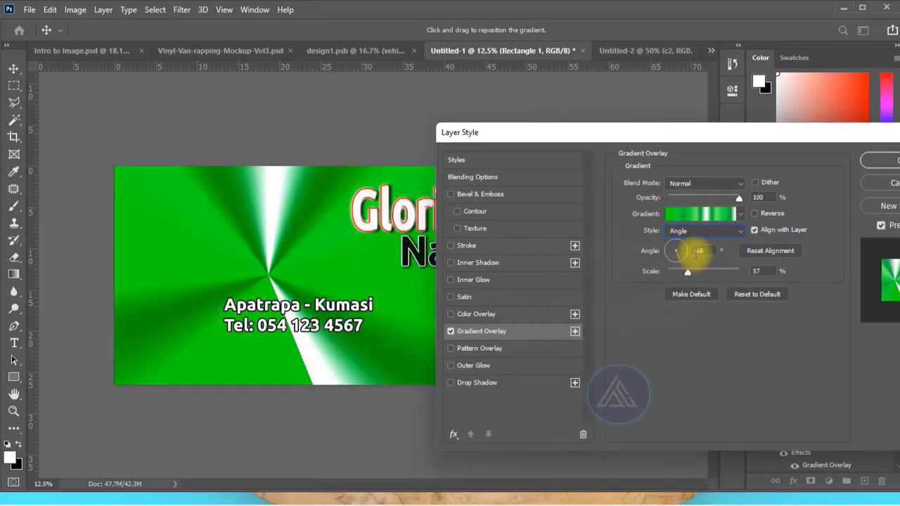
left_click(879, 184)
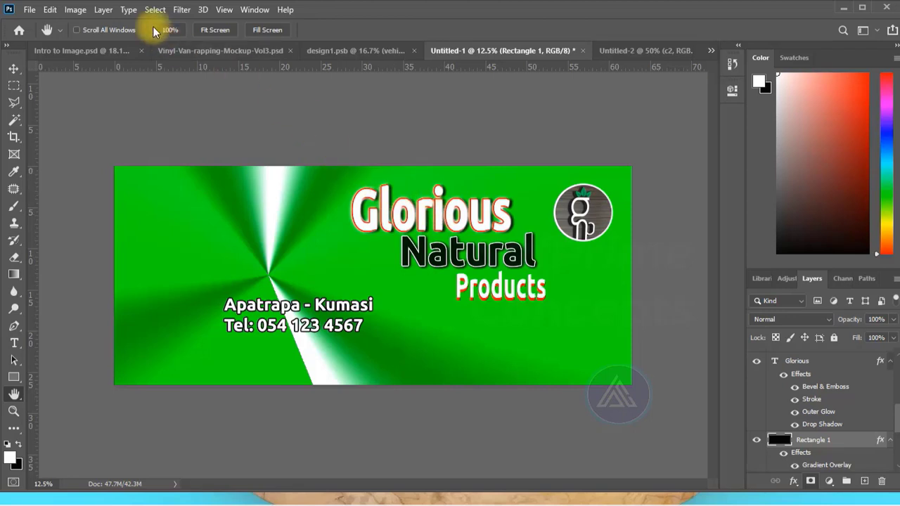
- View the green design on the van mockup, inspect its artwork in design1.psb with nothing selected, and return to the mockup
left_click(210, 51)
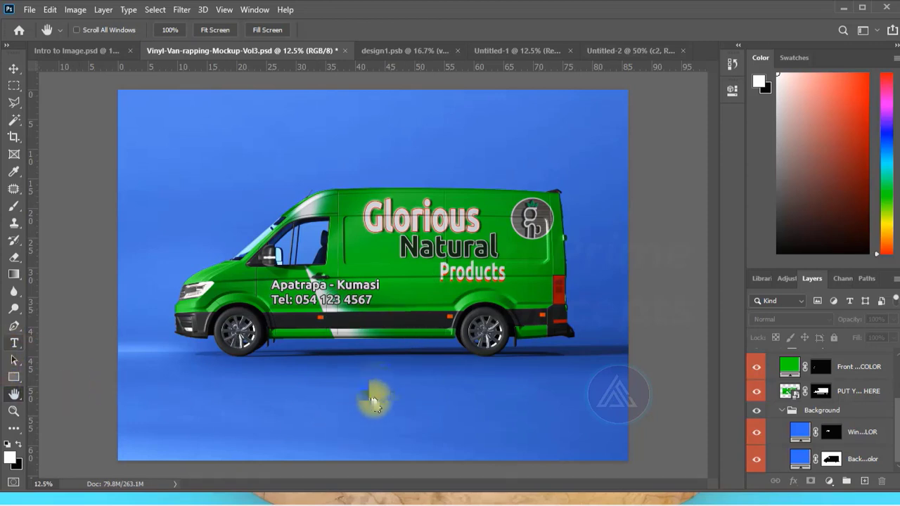
key("t")
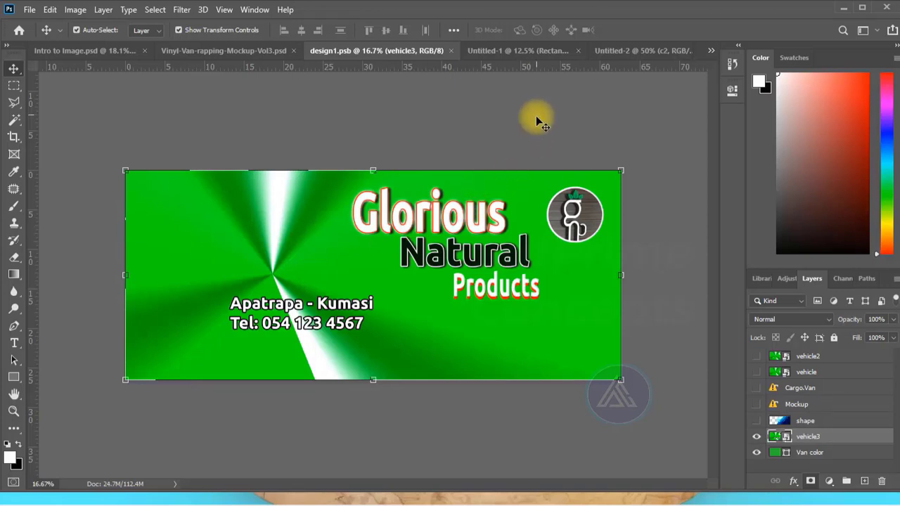
left_click(509, 124)
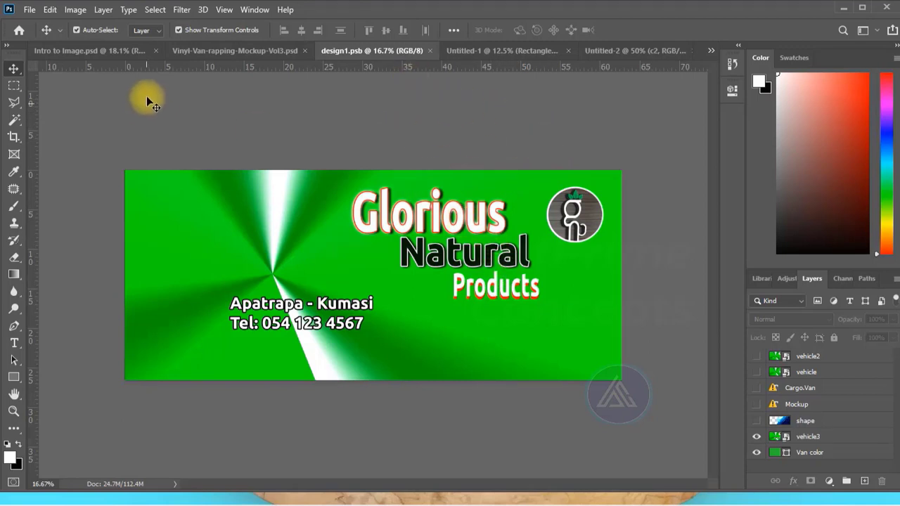
left_click(204, 50)
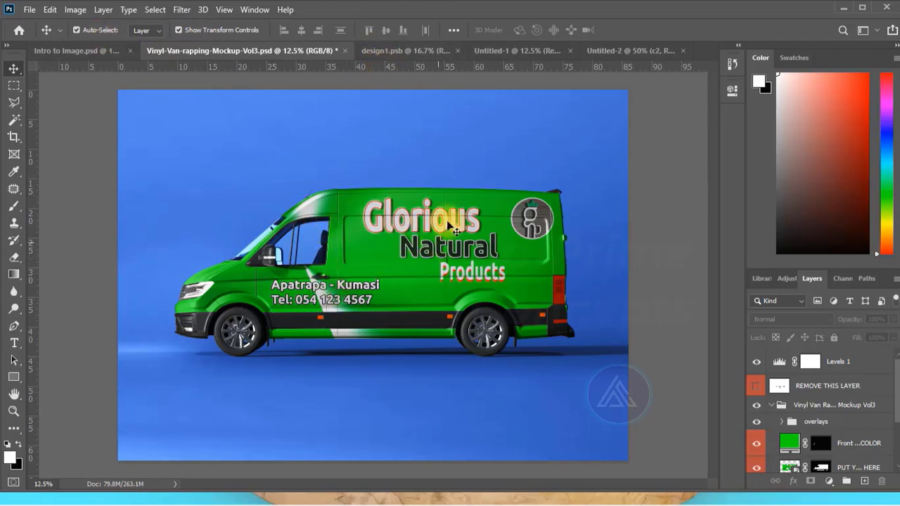
- In the Untitled-2 meat image, remove the long white streak from the steak with the 34 px Spot Healing Brush
left_click(615, 49)
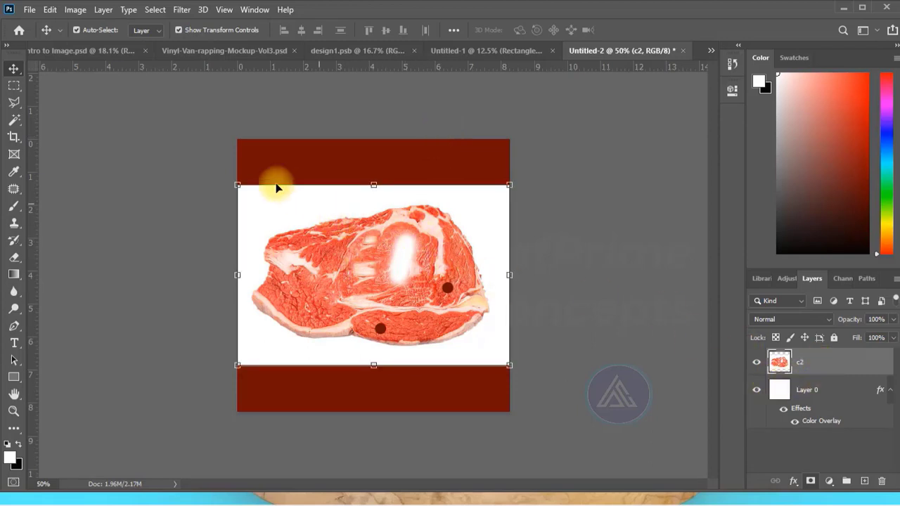
left_click(14, 188)
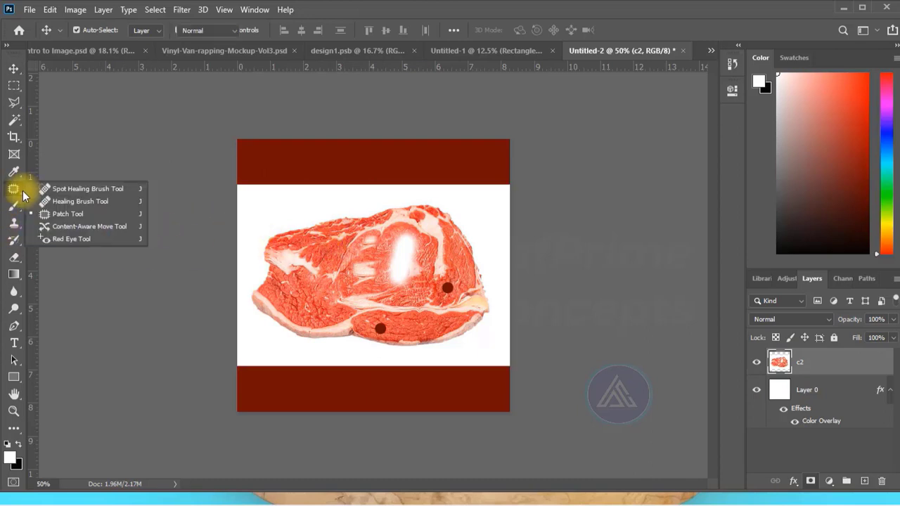
left_click(62, 189)
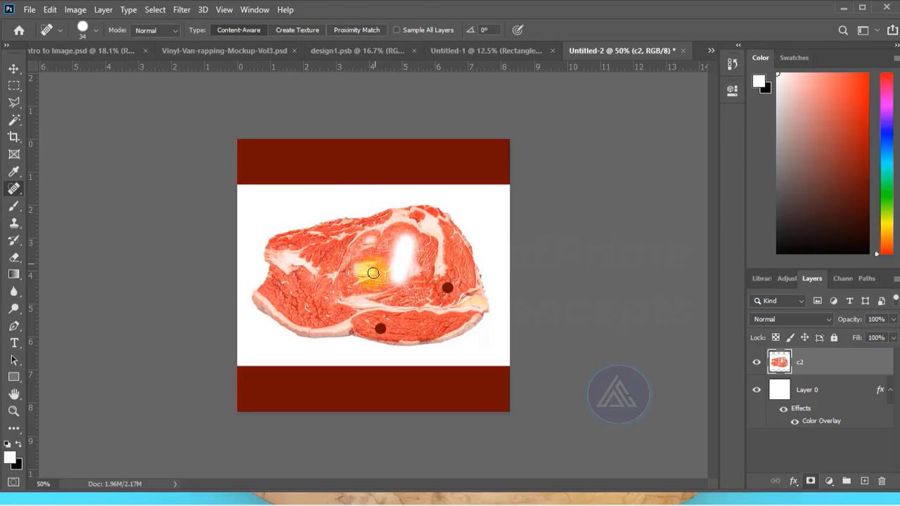
left_click(95, 30)
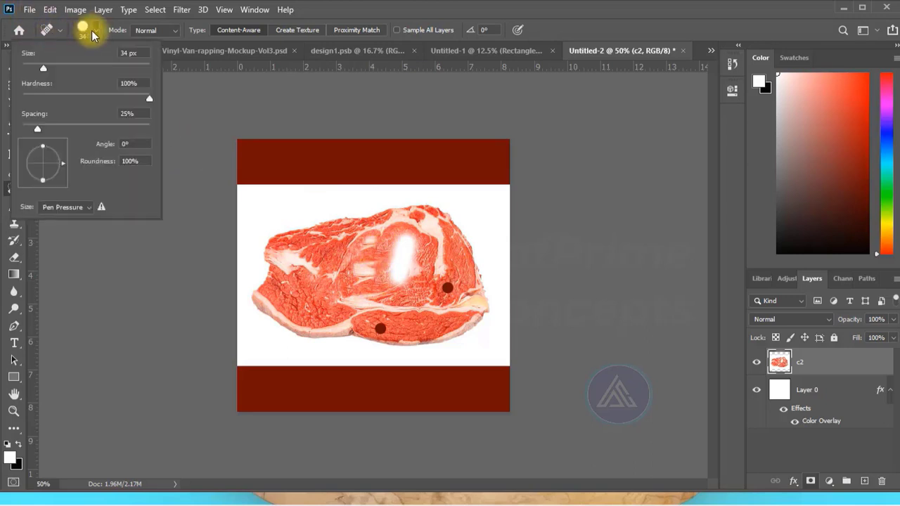
left_click(231, 107)
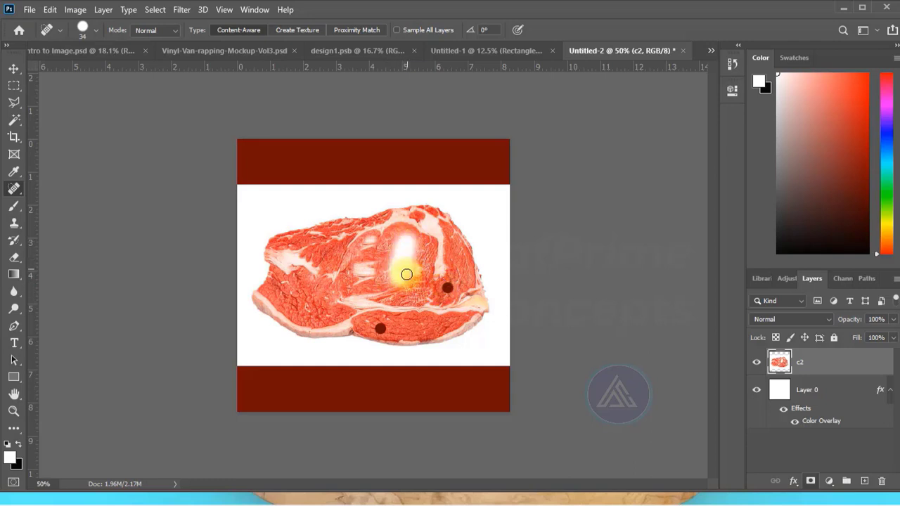
mouse_move(405, 235)
left_mouse_down()
mouse_move(404, 280)
mouse_move(405, 246)
mouse_move(390, 258)
mouse_move(389, 283)
mouse_move(399, 241)
mouse_move(397, 284)
mouse_move(408, 243)
mouse_move(419, 270)
mouse_move(414, 239)
mouse_move(402, 235)
mouse_move(419, 279)
mouse_move(398, 257)
left_mouse_up()
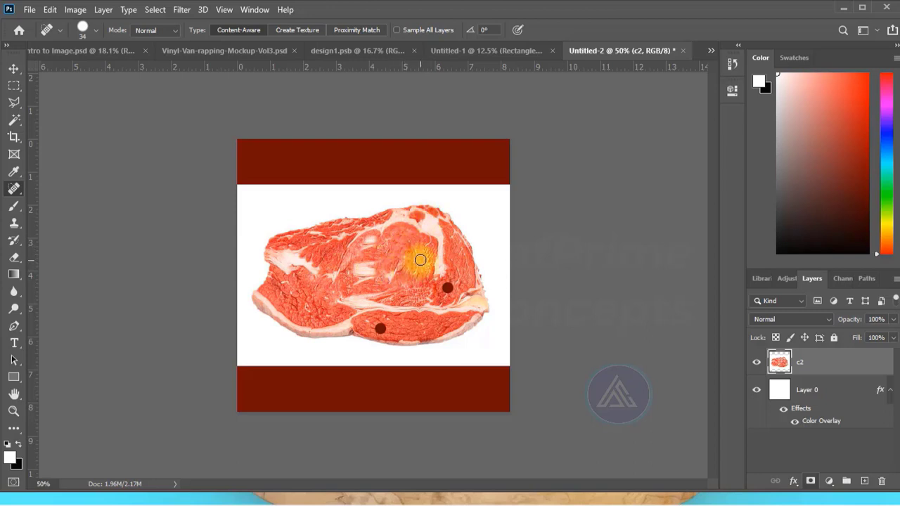
- Use the Patch Tool to replace the white marks left of the steak's center with clean red meat texture from their right
right_click(26, 191)
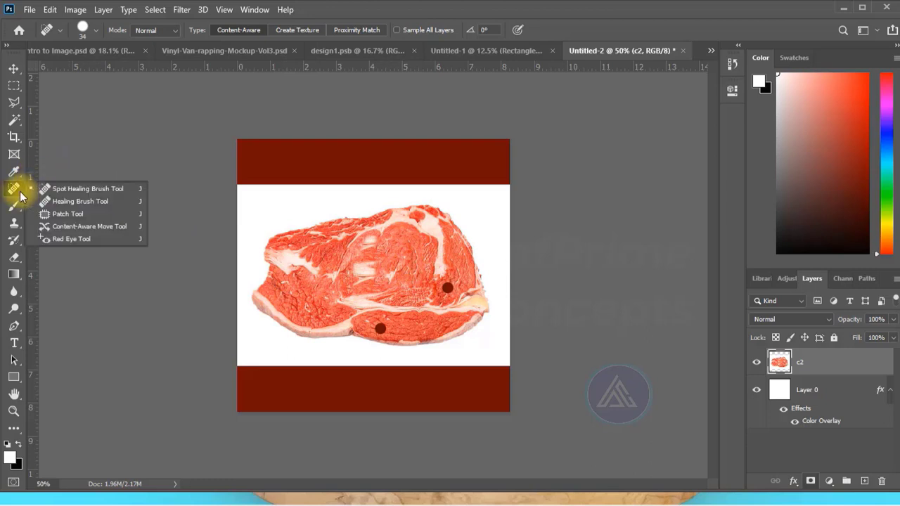
left_click(63, 214)
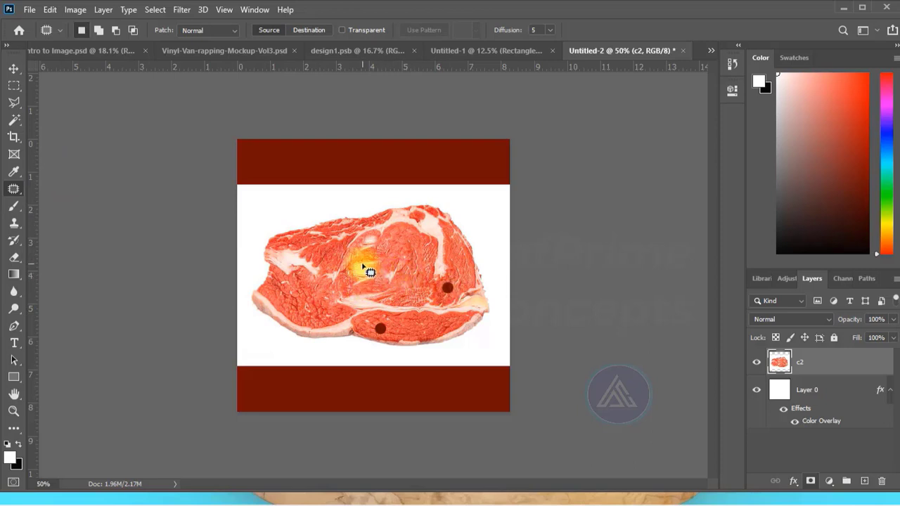
mouse_move(361, 261)
left_mouse_down()
mouse_move(370, 292)
mouse_move(379, 270)
mouse_move(361, 258)
mouse_move(374, 272)
mouse_move(367, 276)
mouse_move(406, 257)
left_mouse_up()
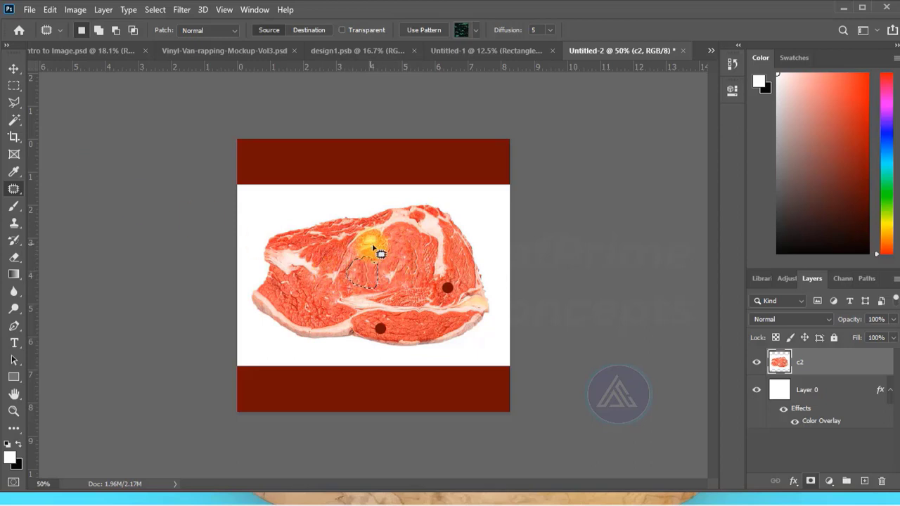
right_click(20, 195)
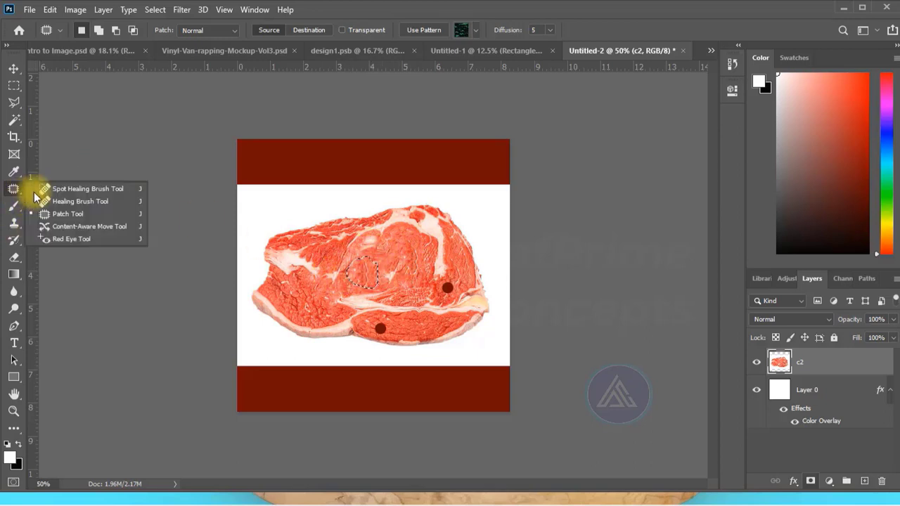